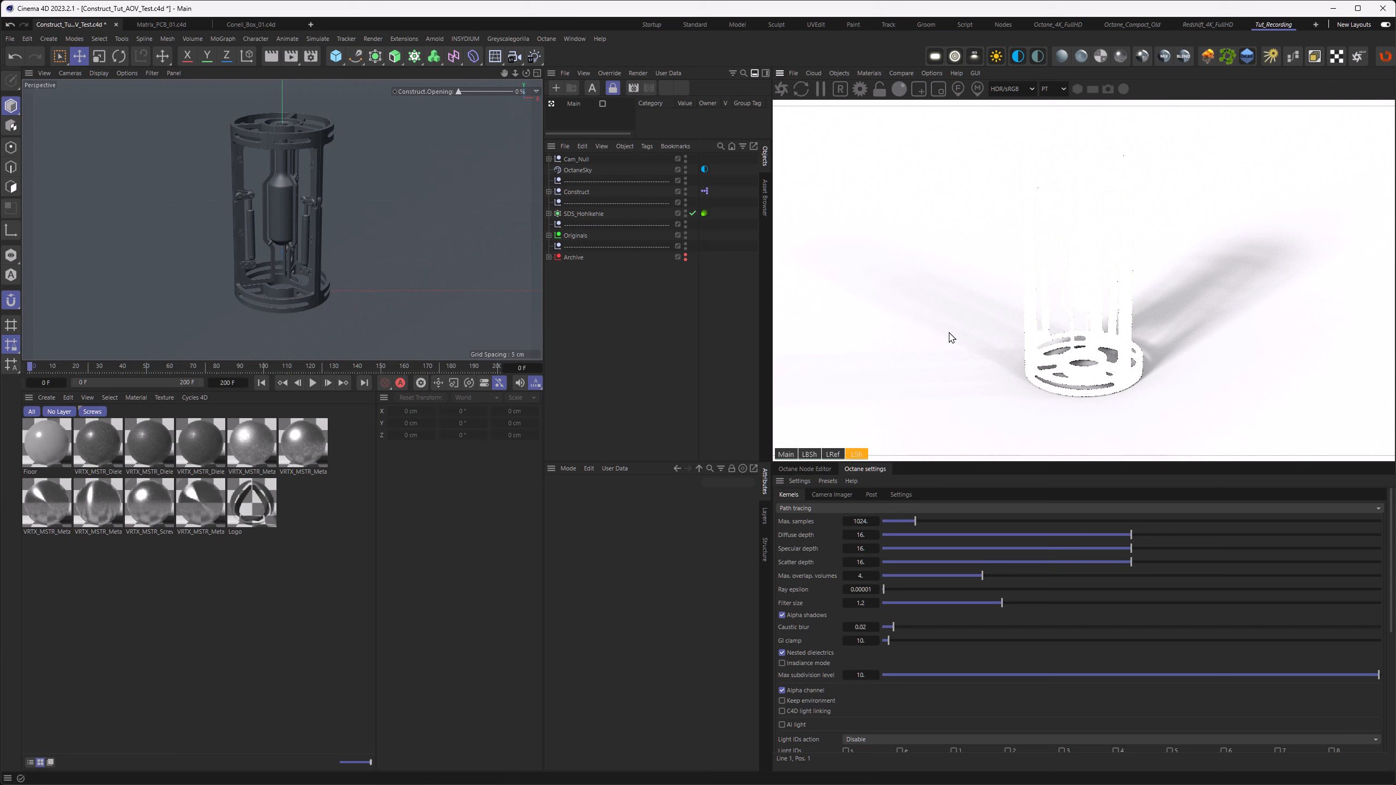
- Display the Main pass, and add a composite AOV output to the Octane Renderer's AOV groups in the render settings
left_click(786, 455)
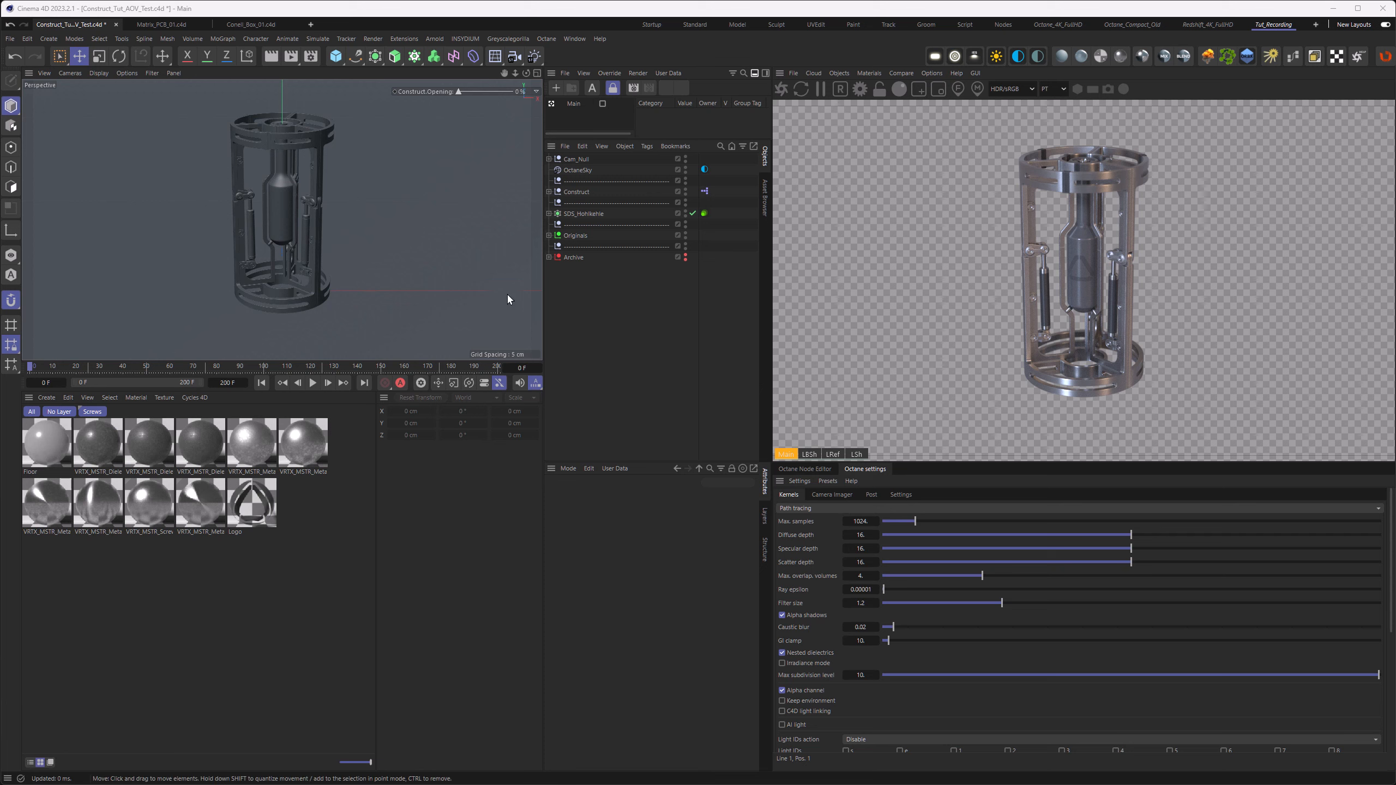
left_click(310, 56)
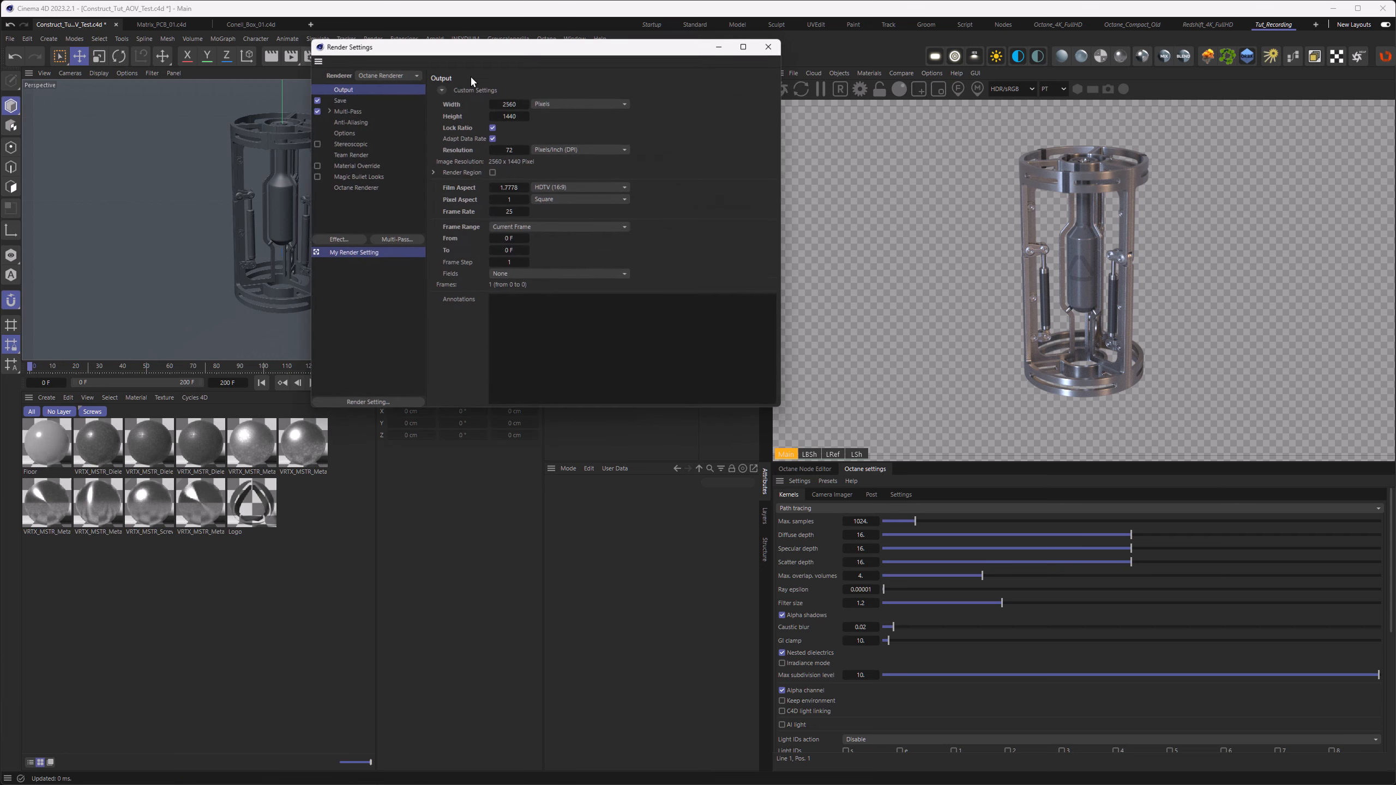
left_click_drag(544, 48, 531, 84)
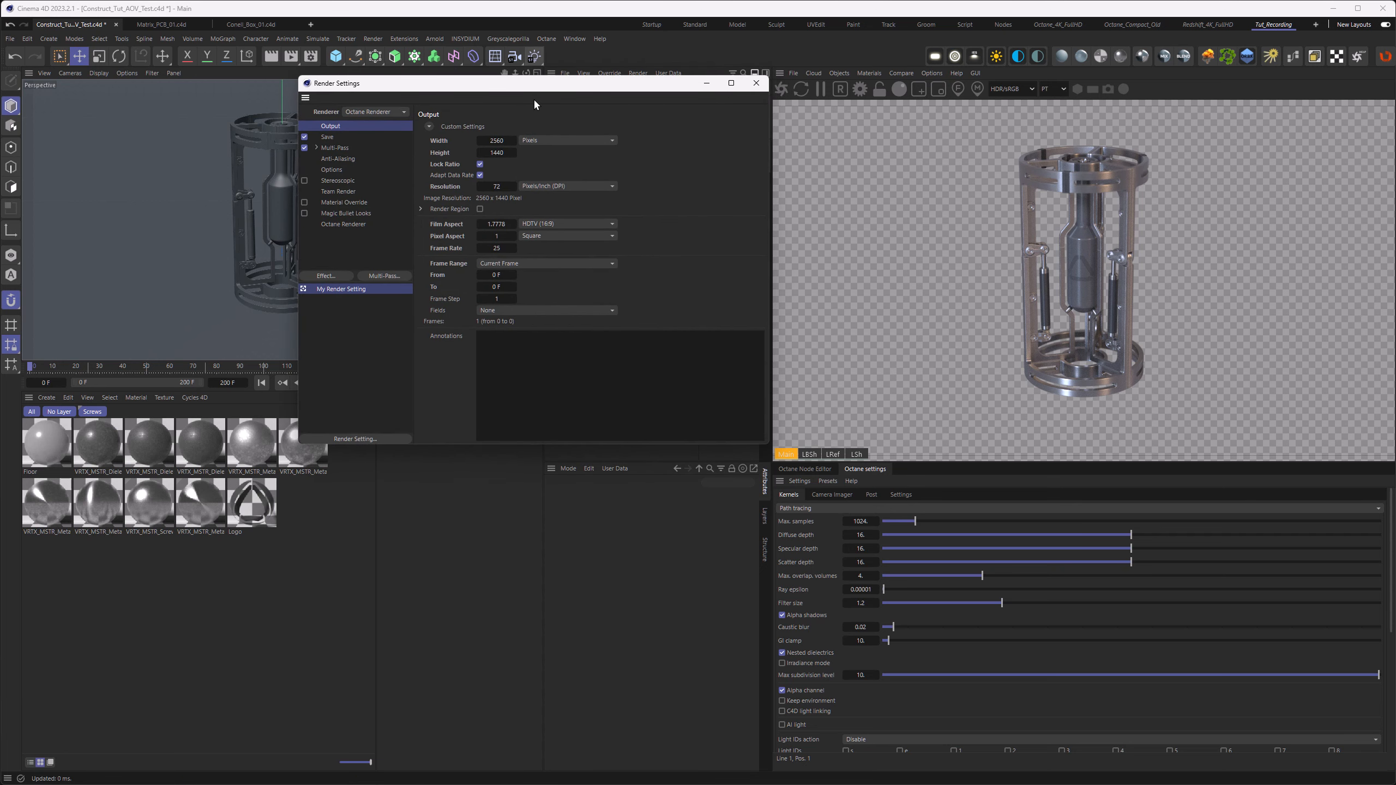
left_click(344, 224)
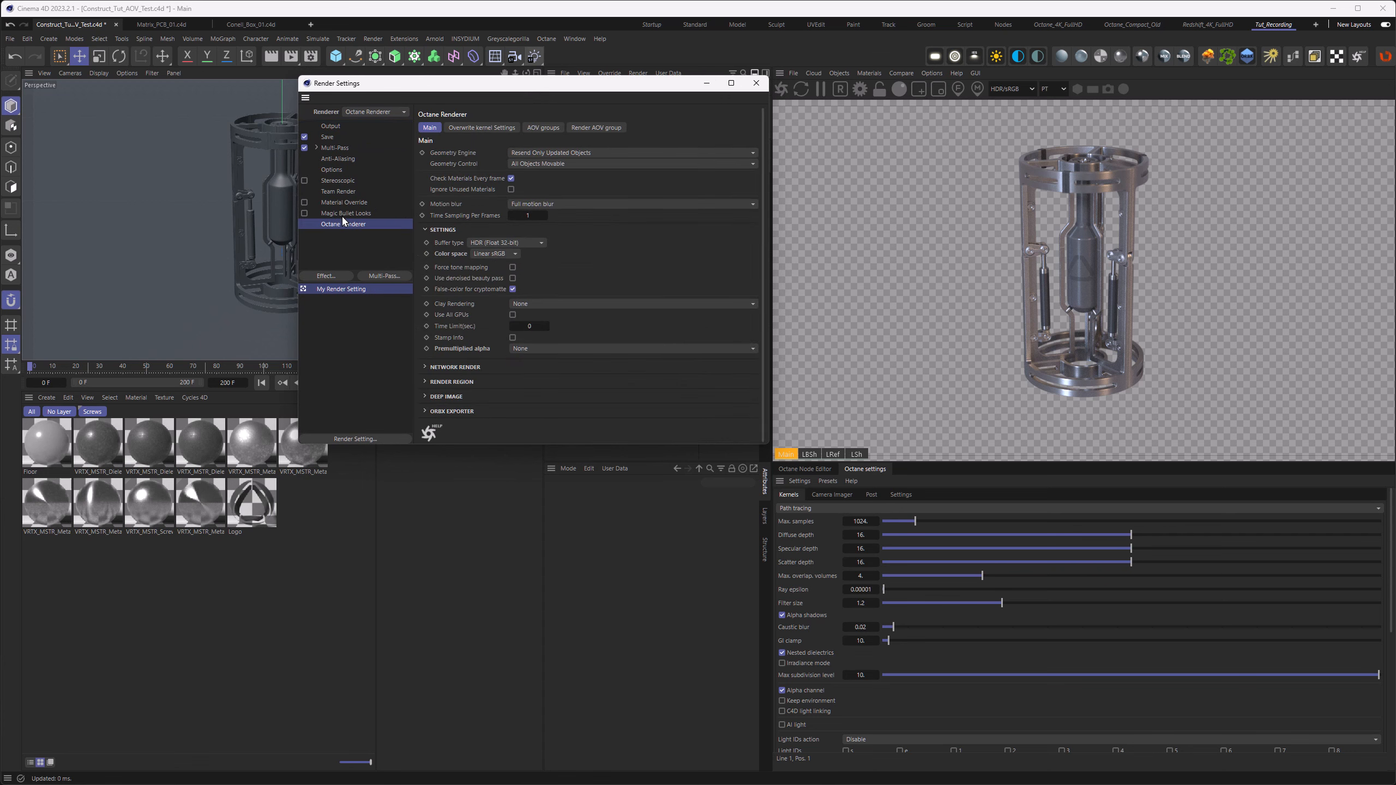
left_click(543, 127)
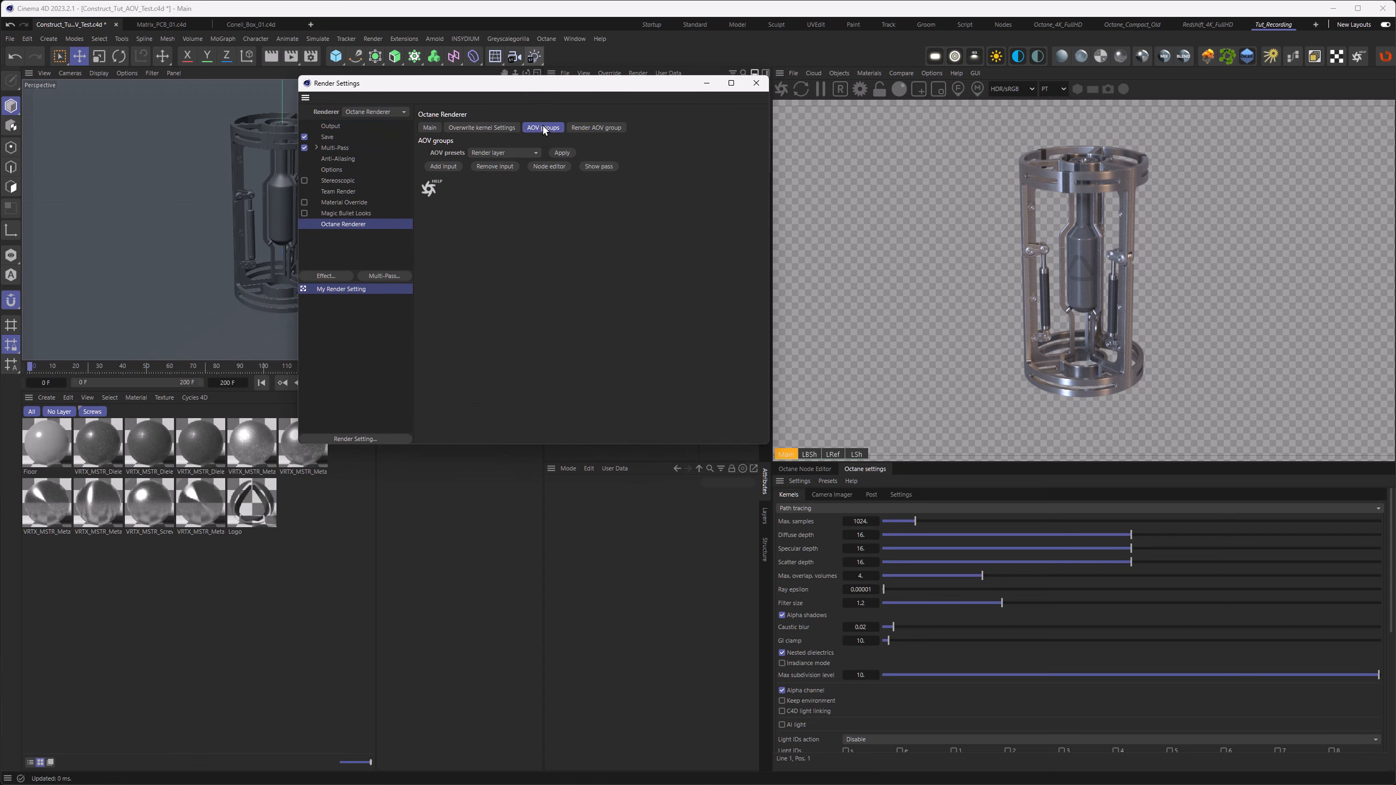
left_click(513, 151)
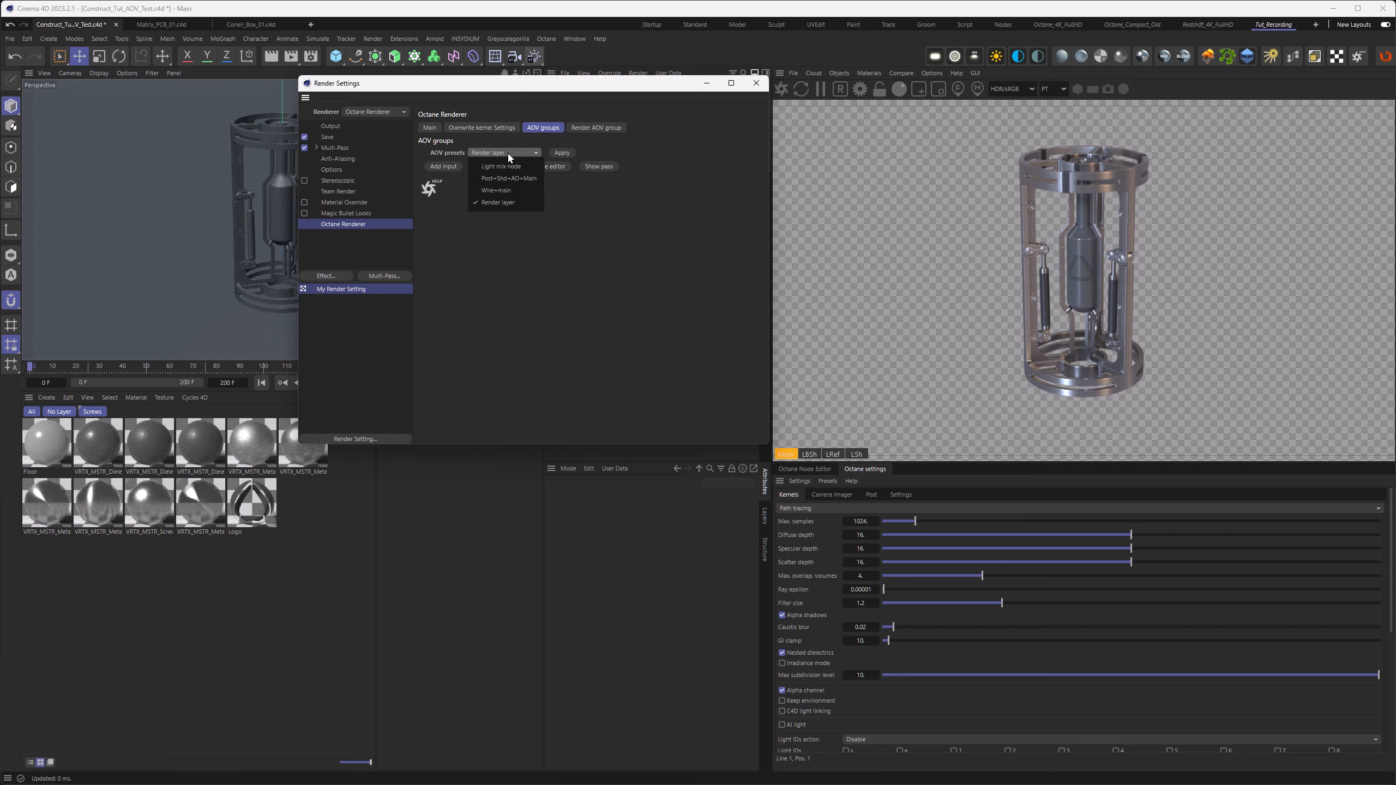
left_click(509, 151)
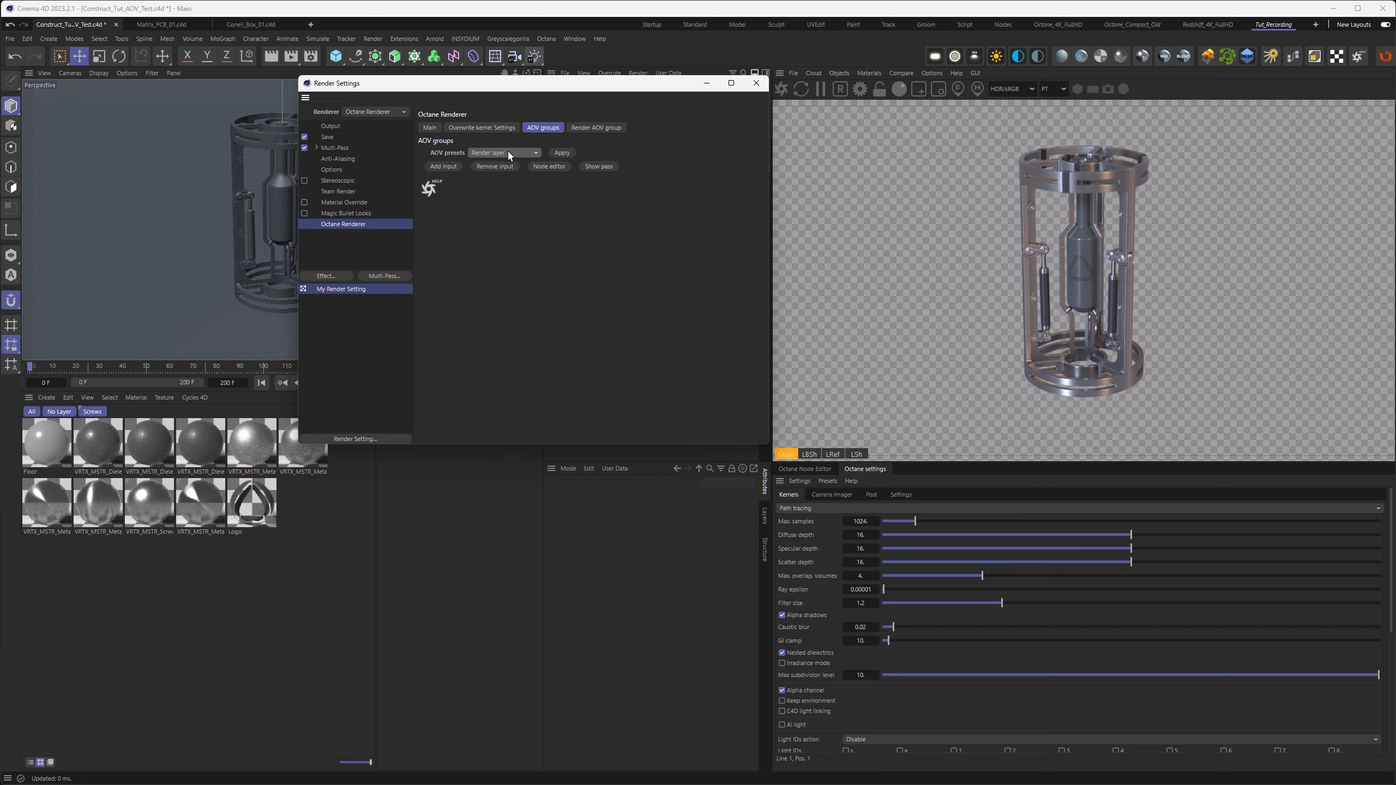
left_click(447, 167)
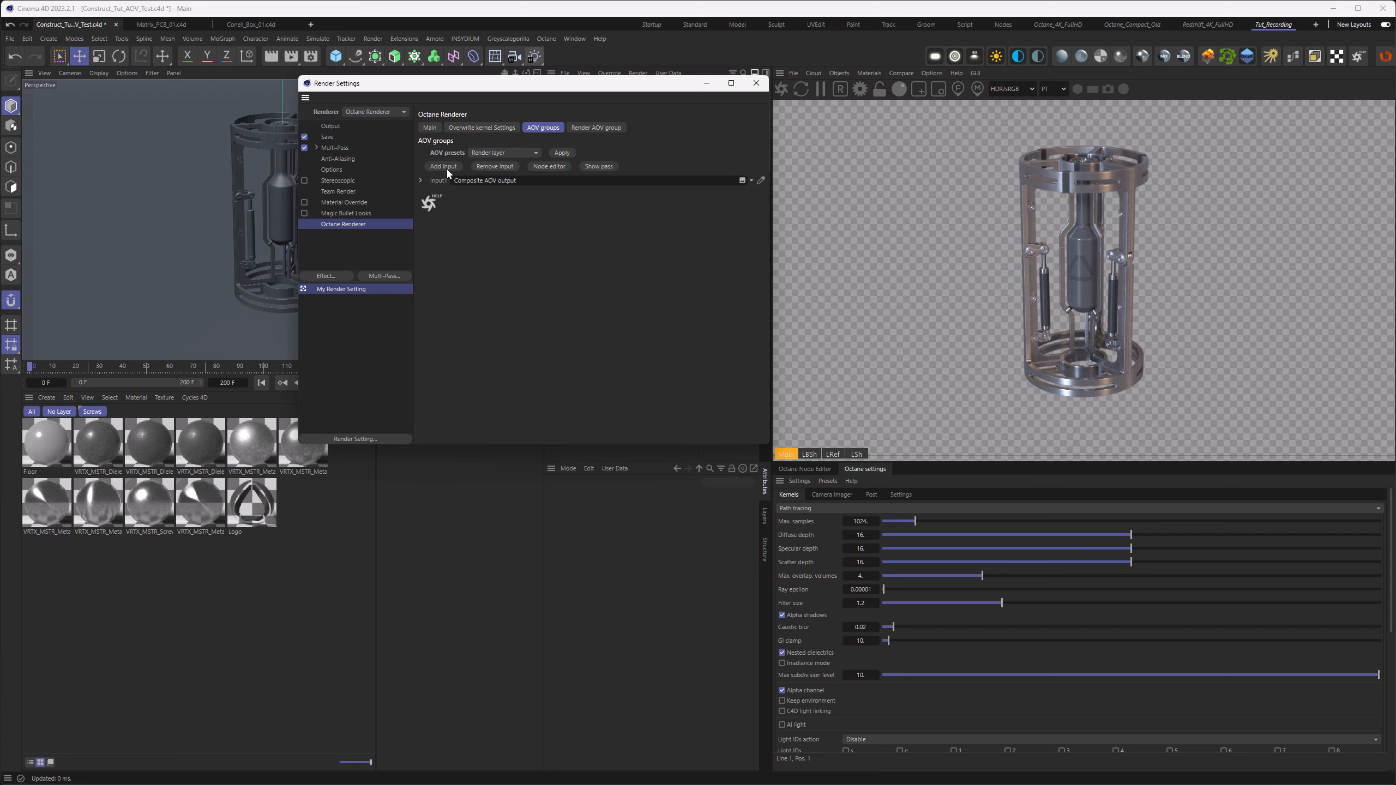
- Add a layer with the Beauty render output AOV to the composite AOV output
left_click(421, 180)
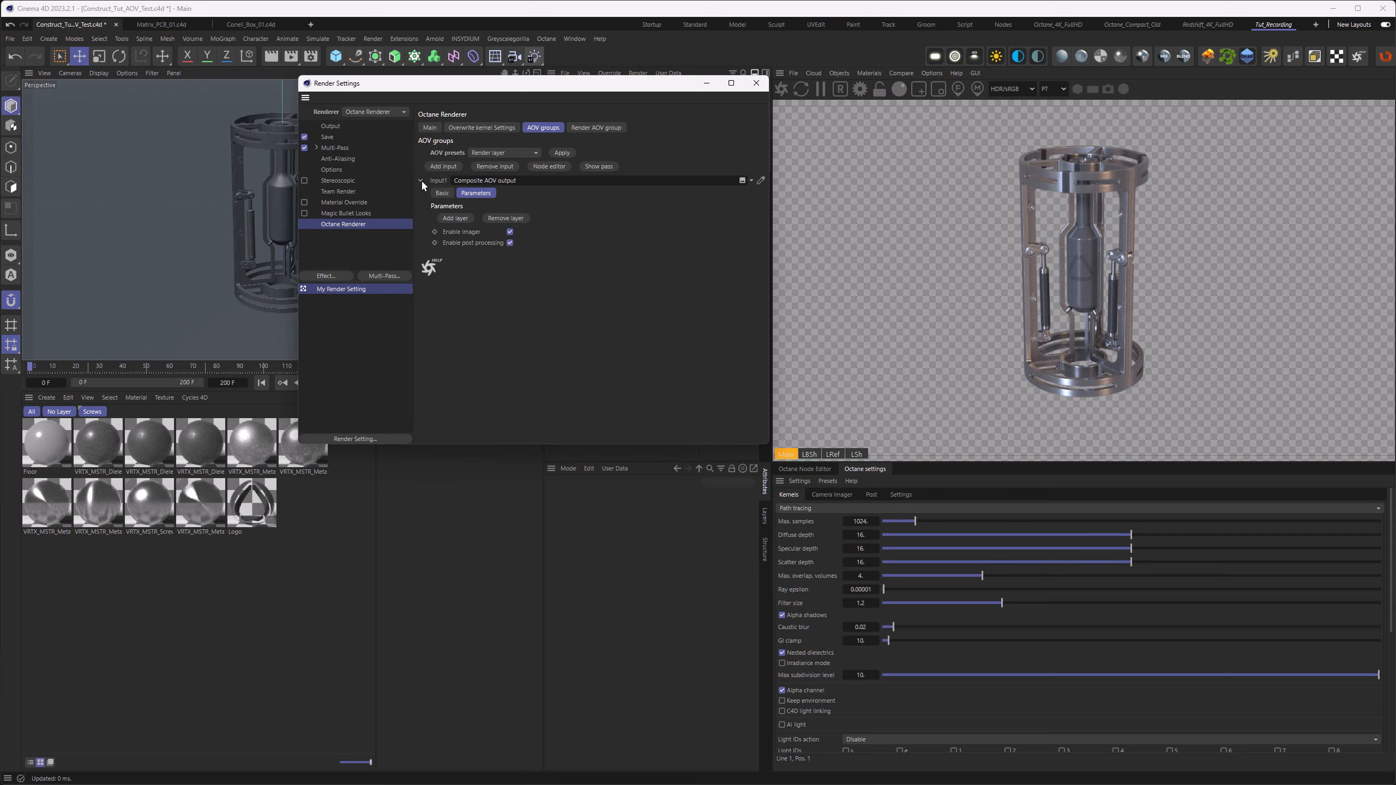
left_click(457, 219)
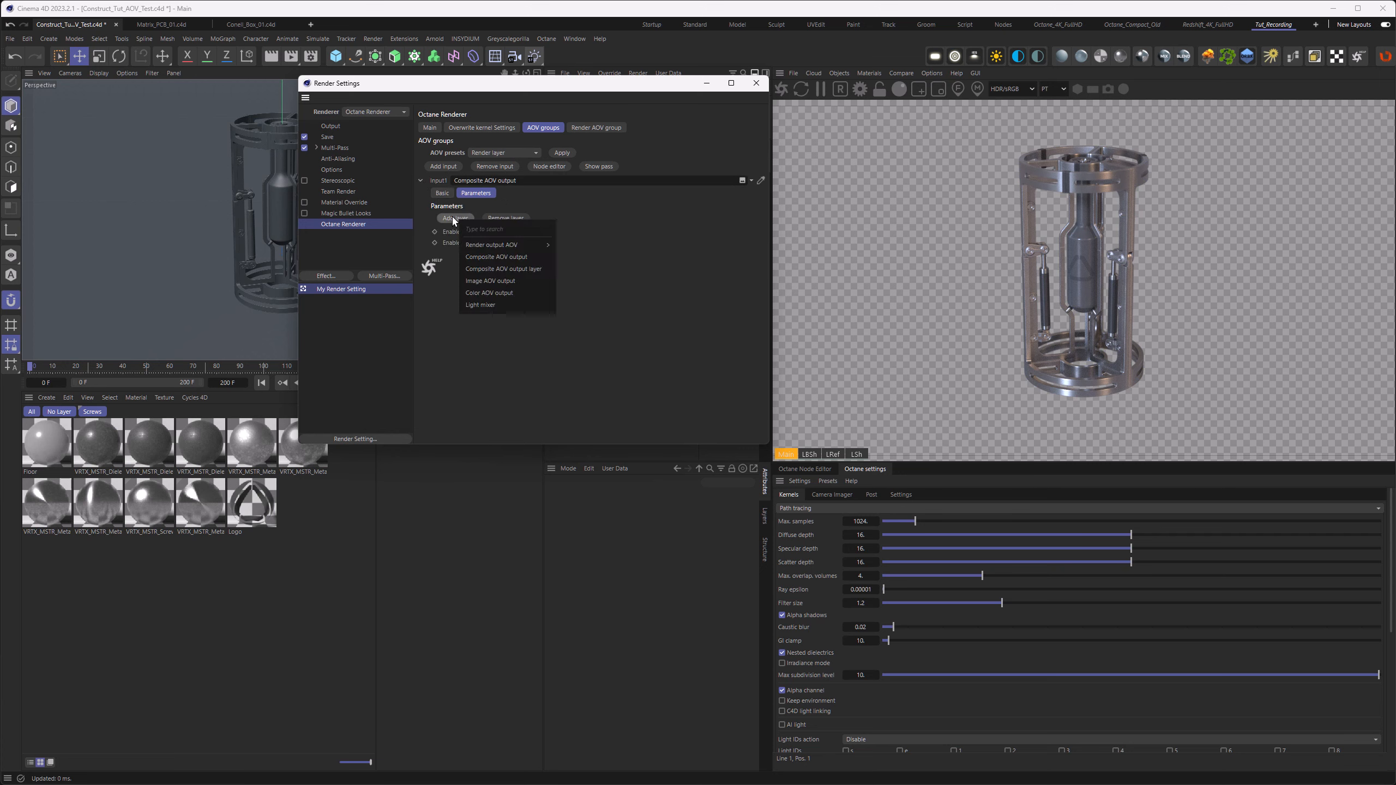
mouse_move(509, 242)
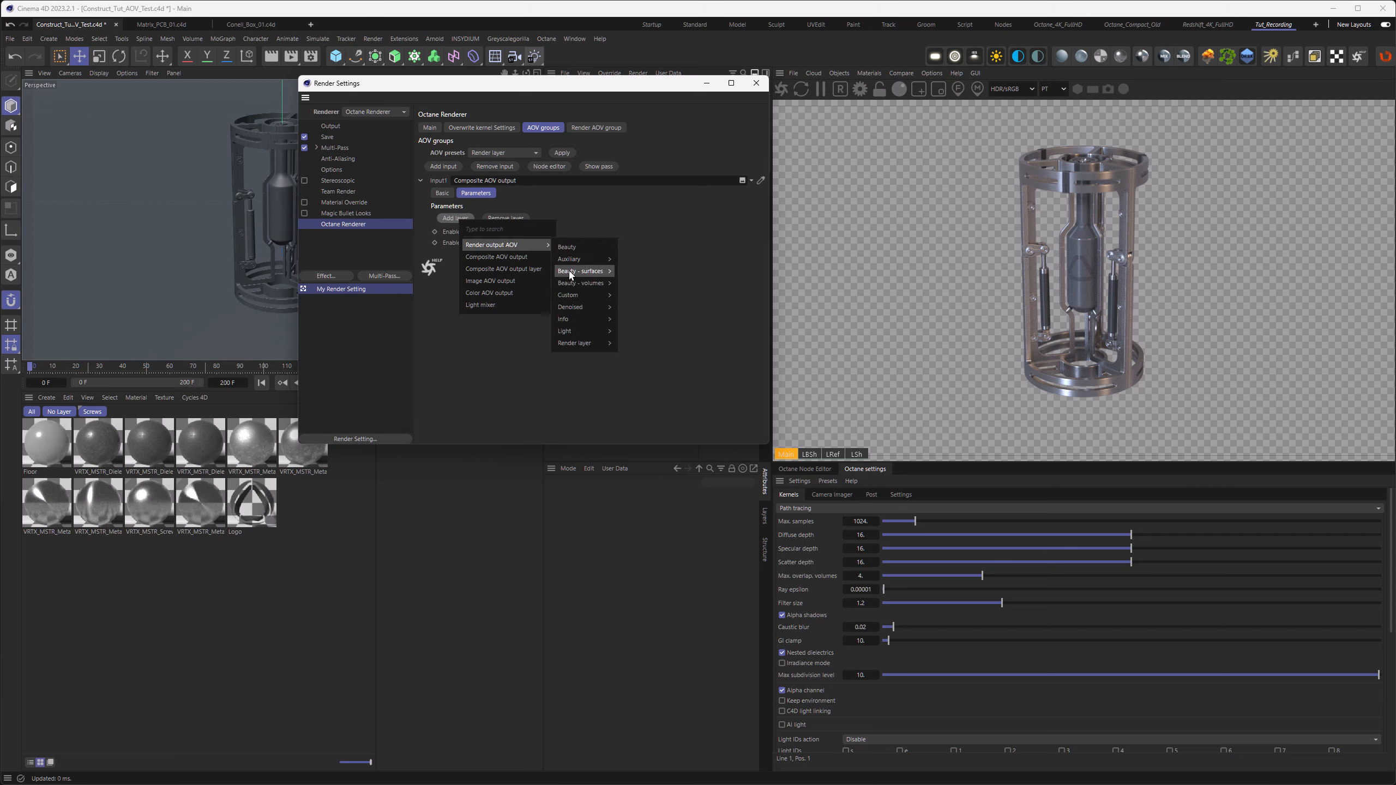
mouse_move(584, 321)
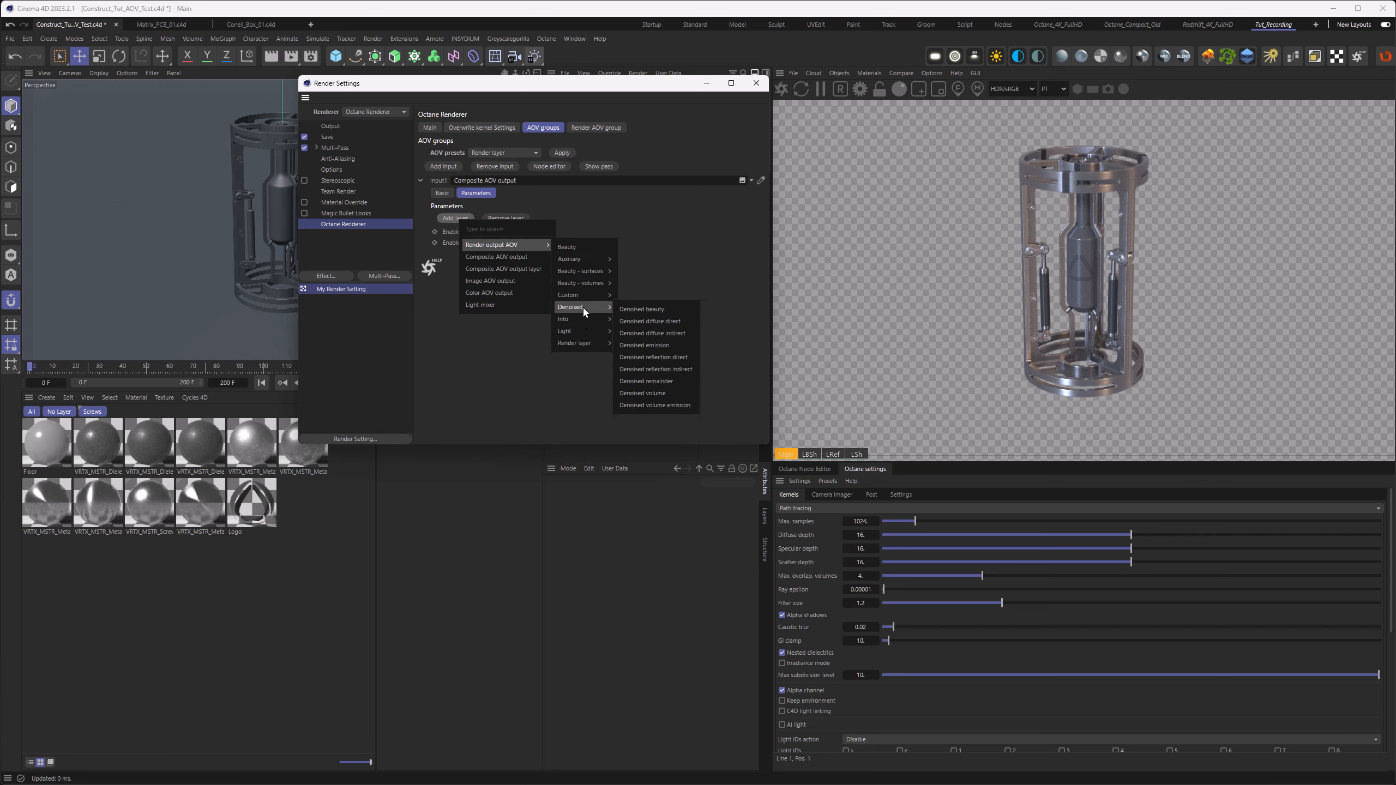
mouse_move(579, 258)
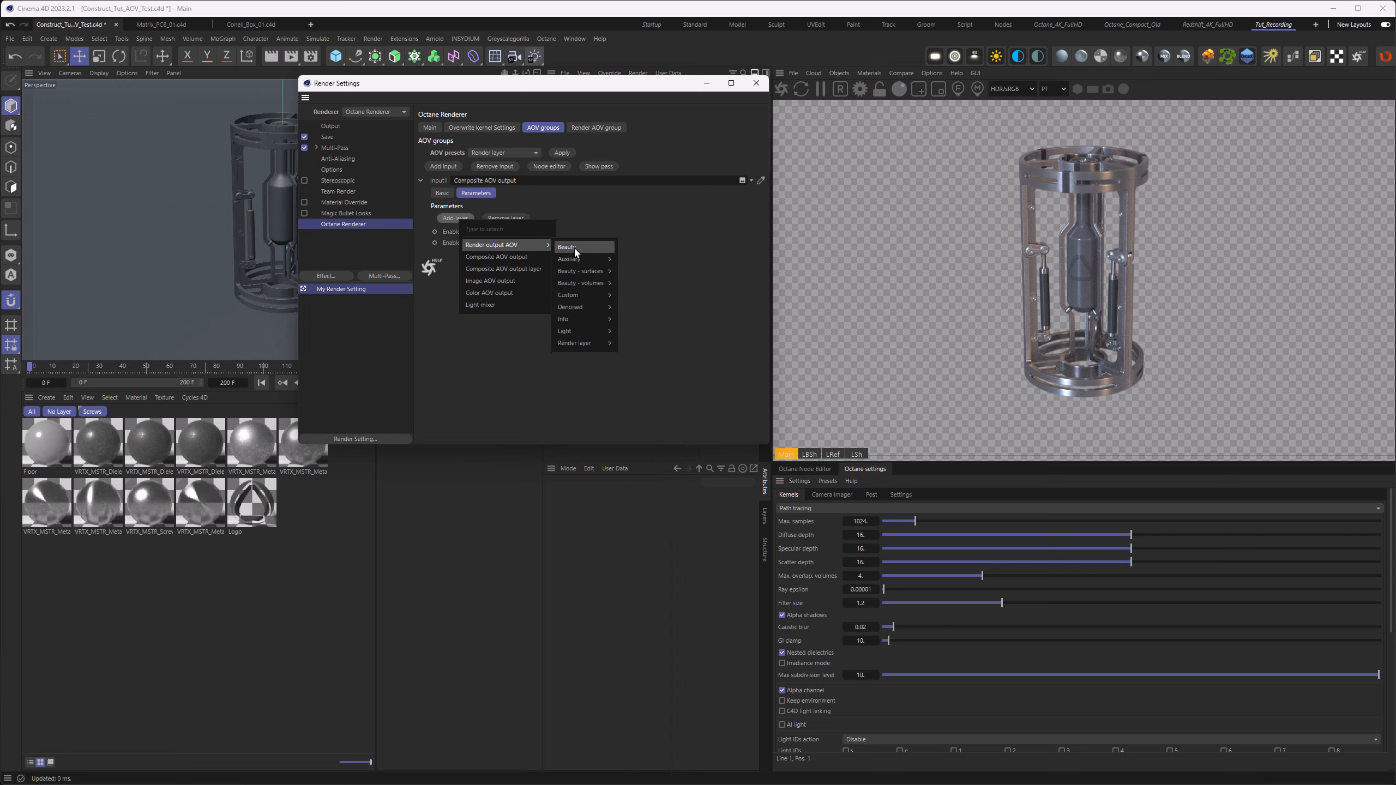
left_click(575, 251)
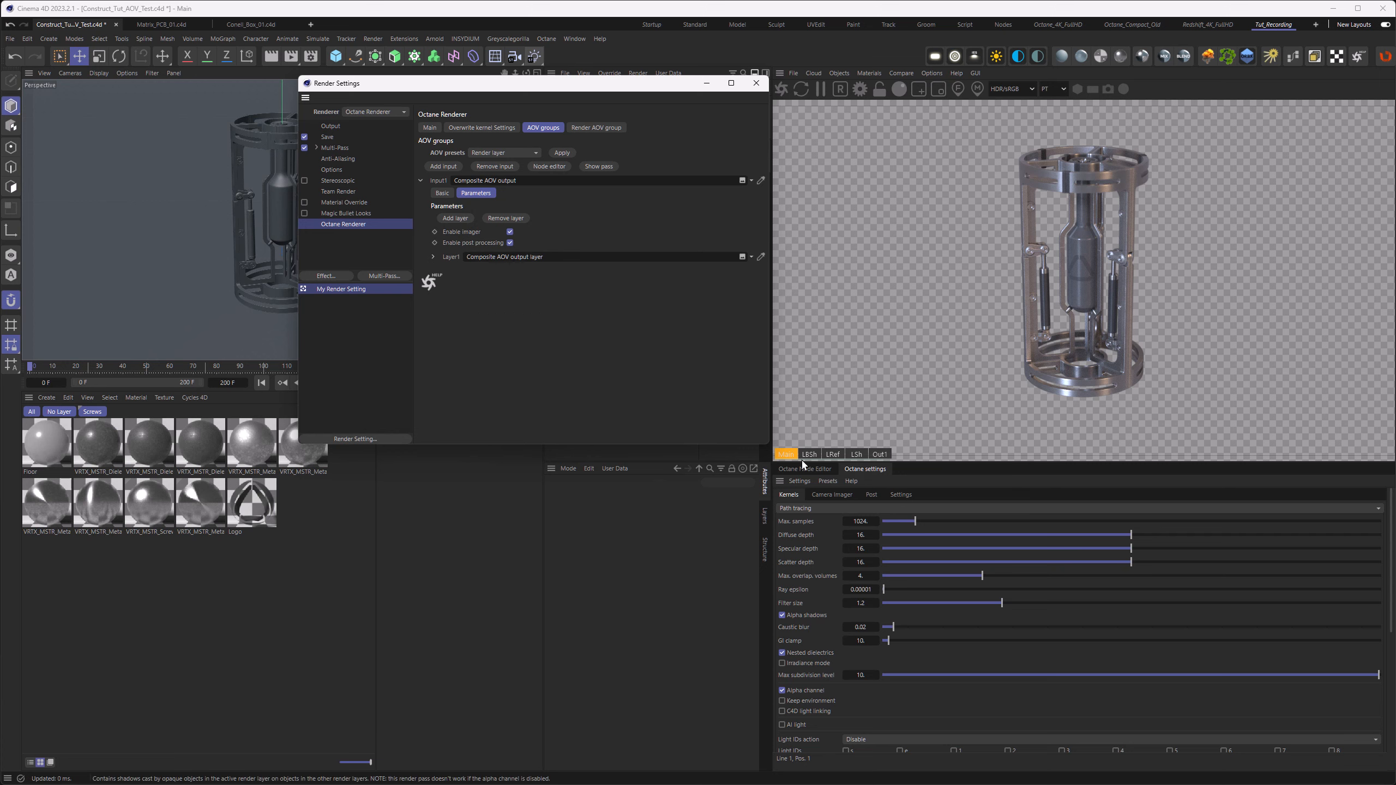
- Compare the Main pass with the composite output in the live viewer, ending on the composite output
left_click(880, 454)
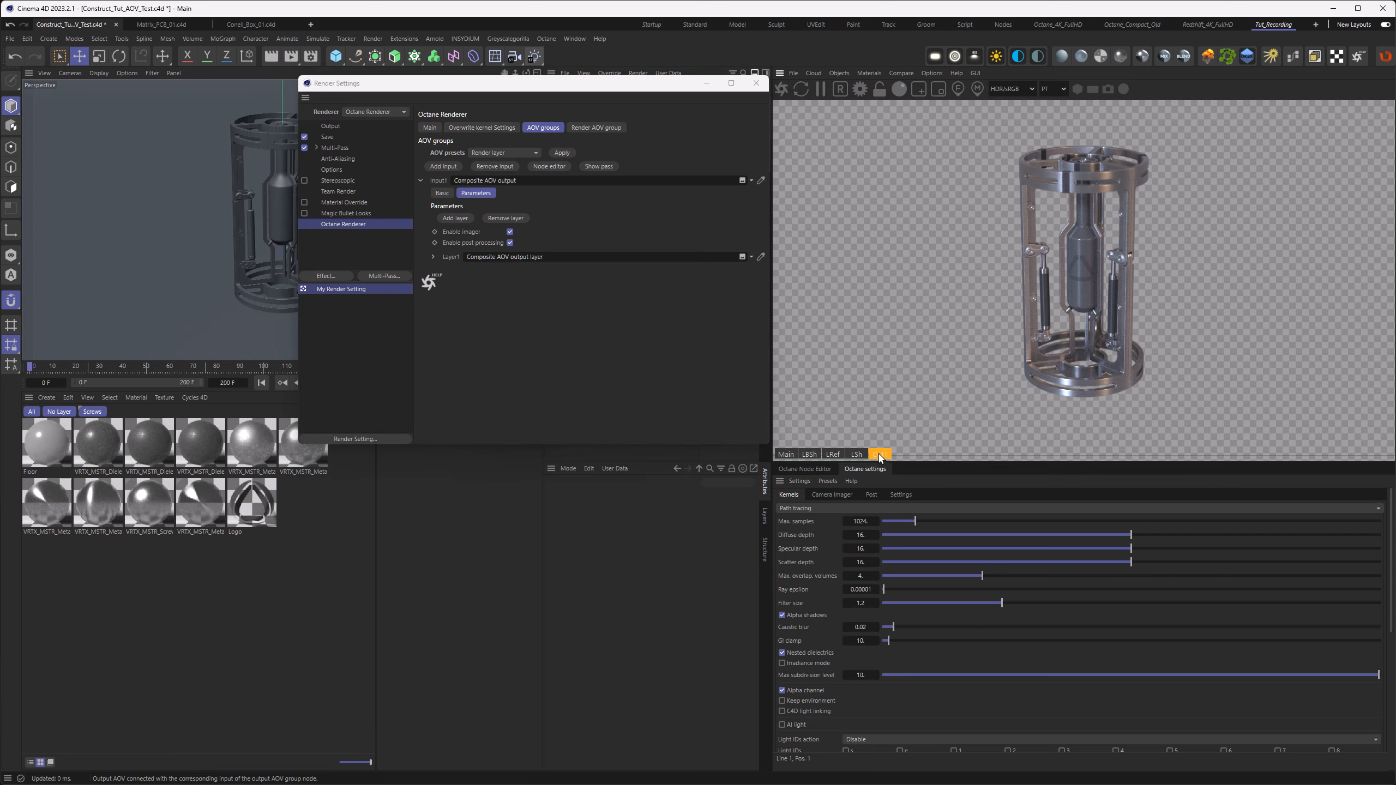
left_click(787, 455)
left_click(881, 455)
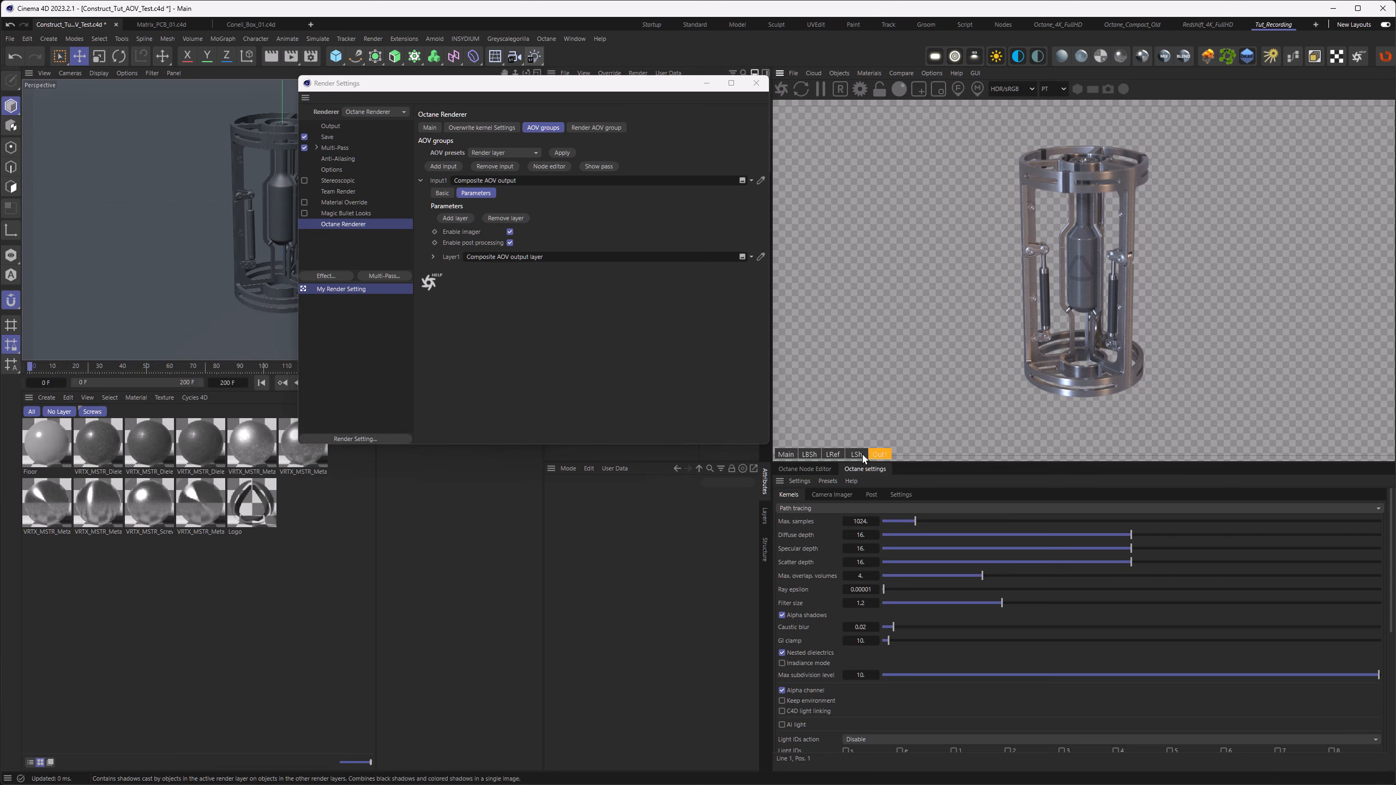
left_click(785, 455)
left_click(879, 454)
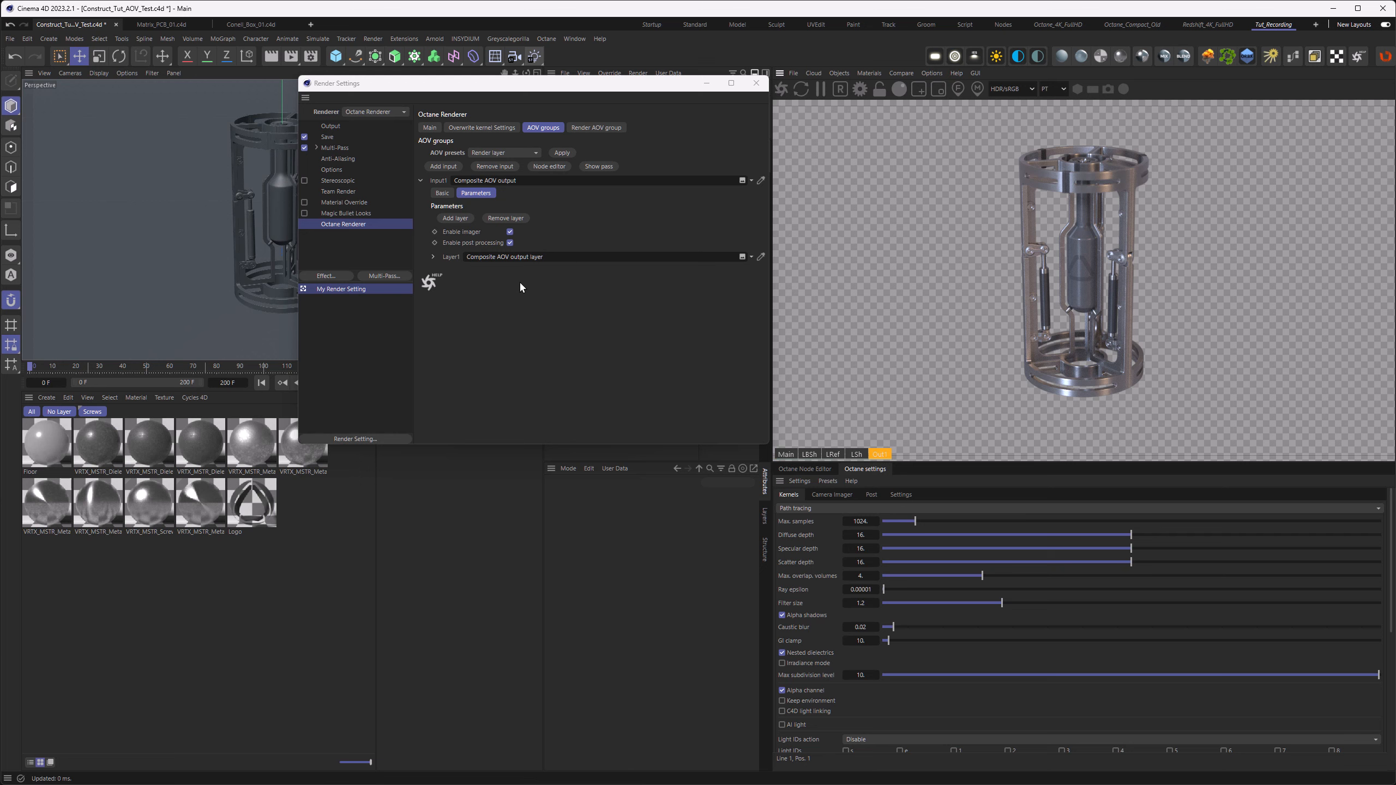
- Expand the composite layer's parameters, load the render AOVs into the Octane Node Editor, and auto-arrange the nodes
left_click(432, 257)
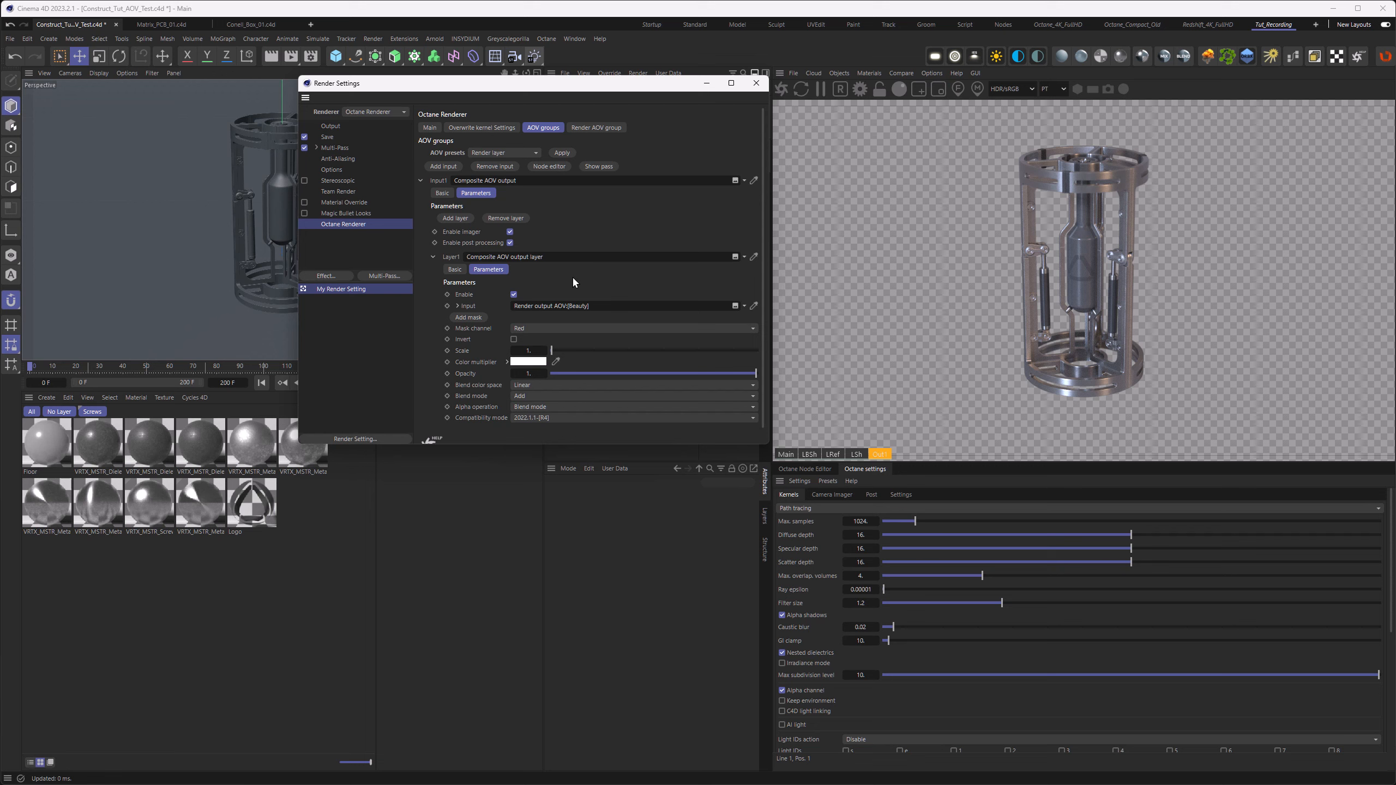
left_click(796, 473)
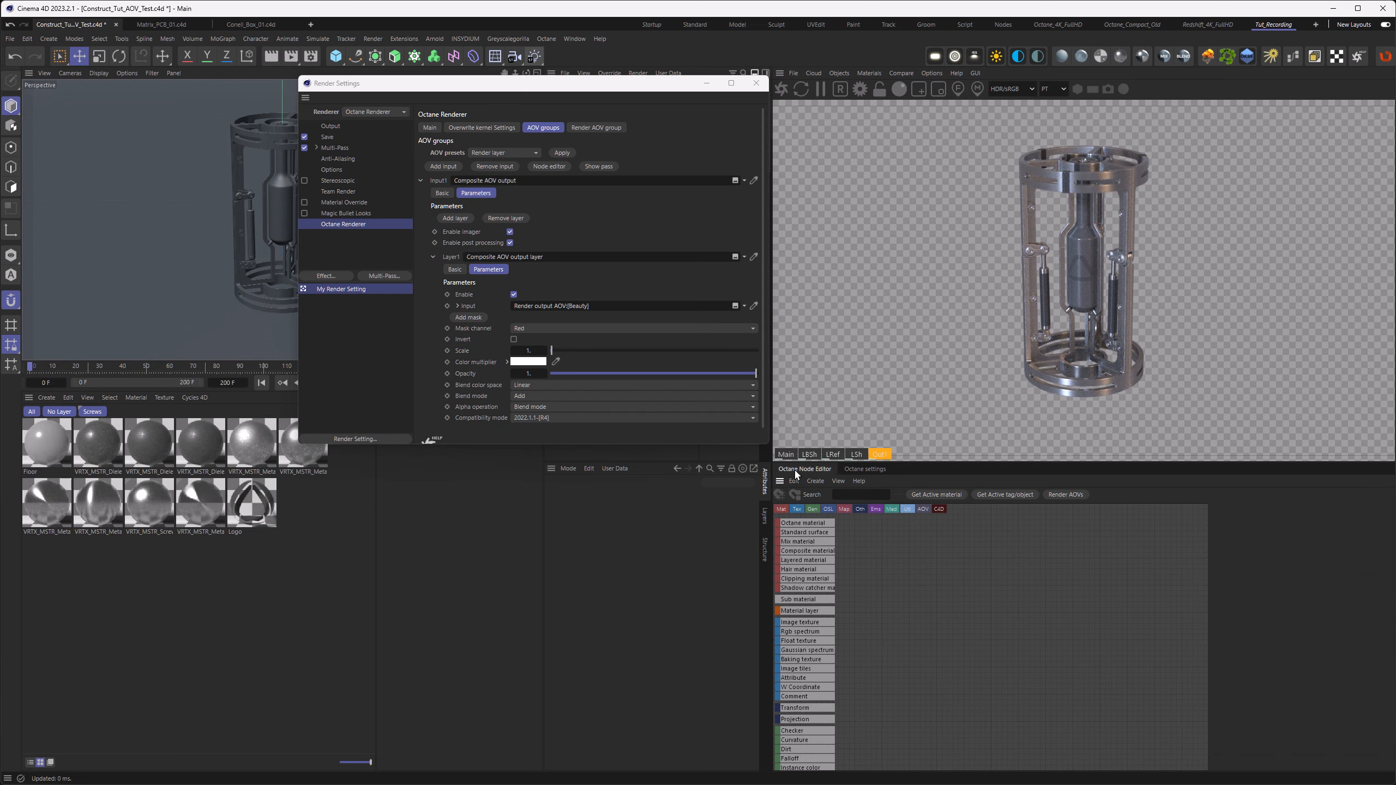
left_click(1064, 496)
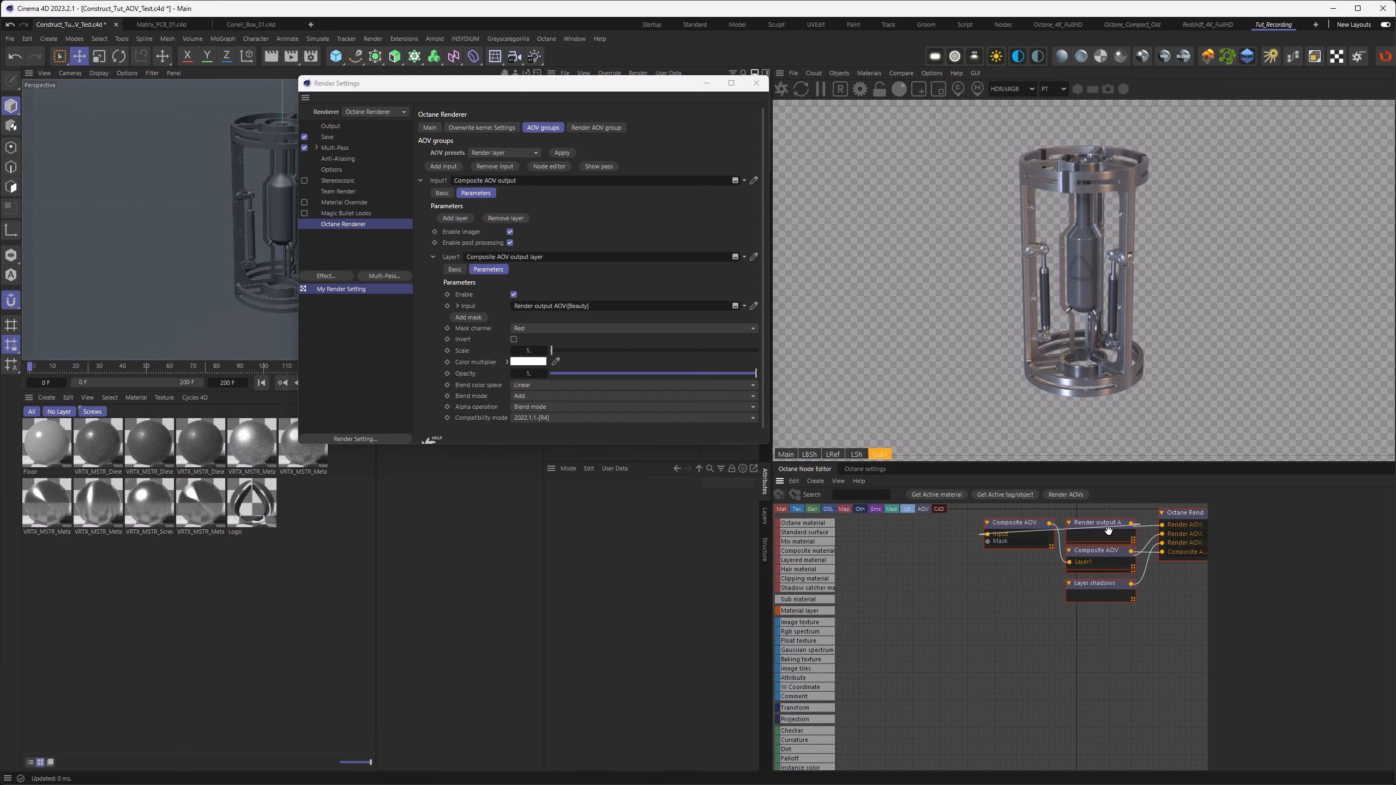
right_click(1183, 514)
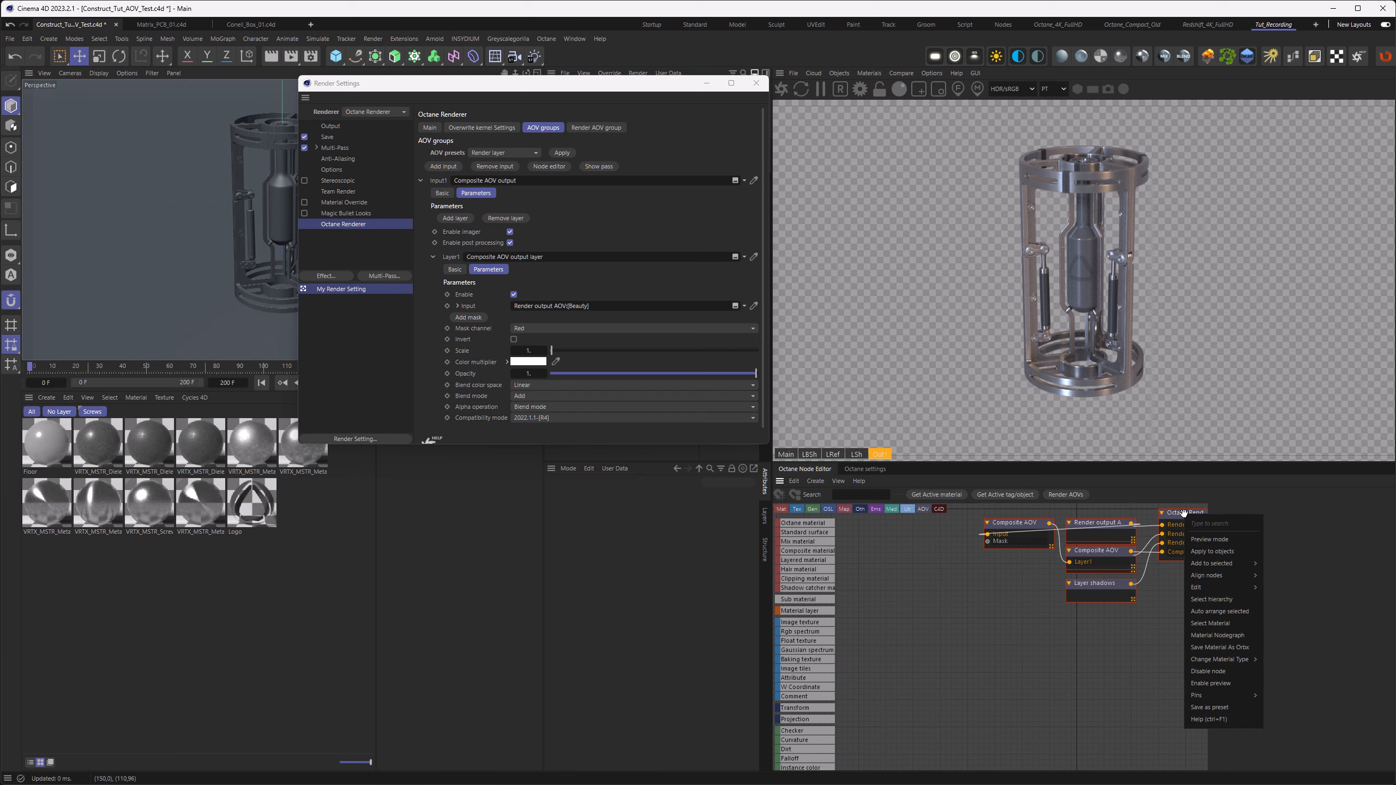
left_click(1205, 612)
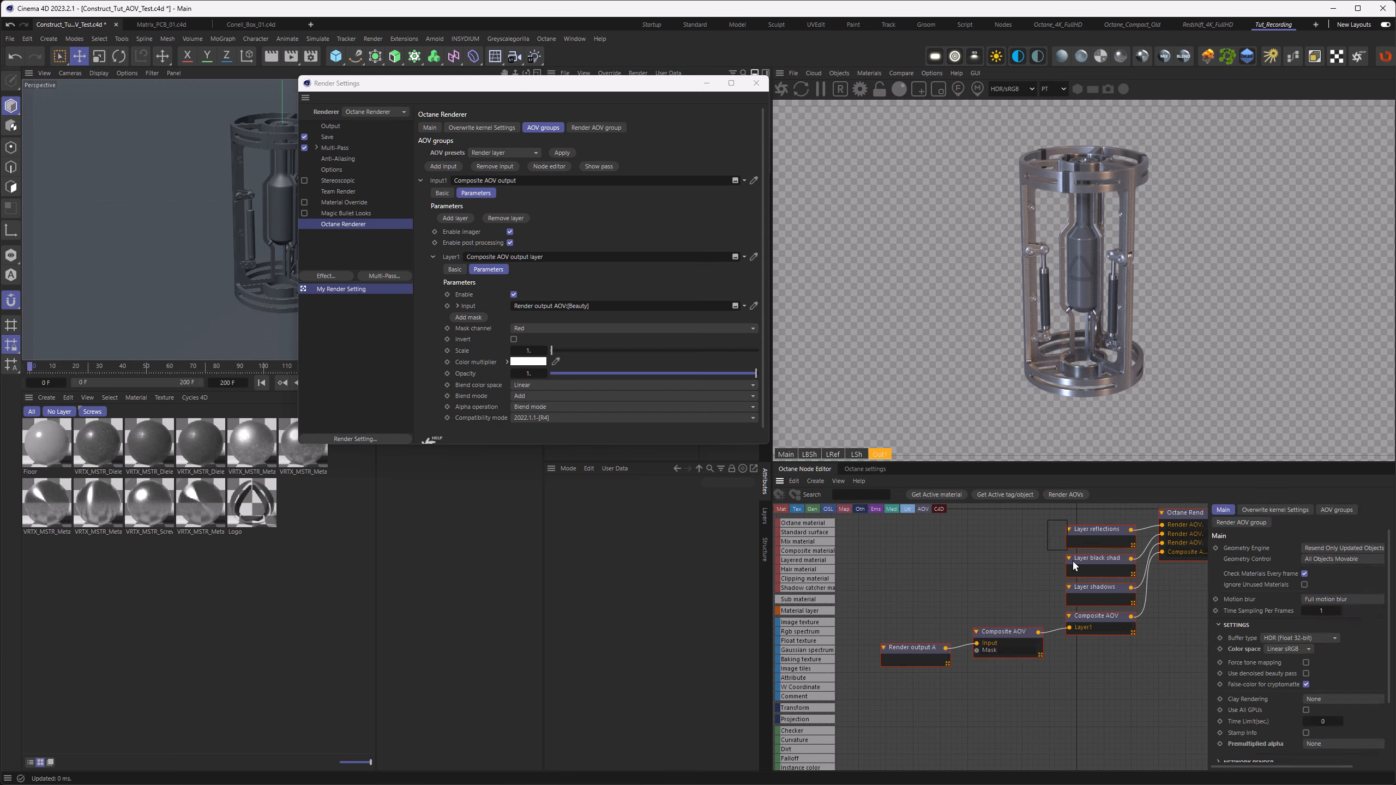
- Move the layer pass nodes and the composite chain away from the Octane Renderer node, and widen that node
left_click_drag(1105, 594, 1047, 558)
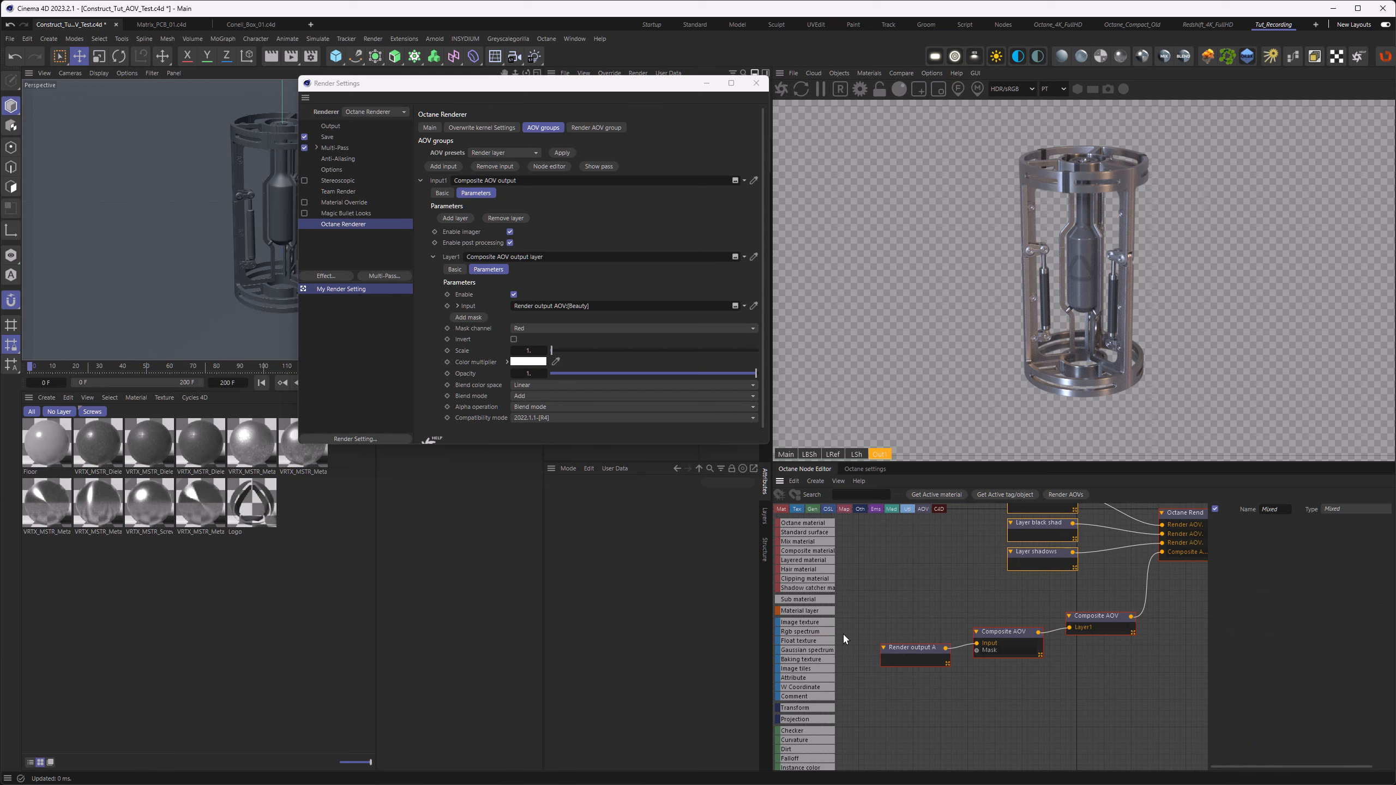
left_click_drag(892, 613, 1101, 695)
left_click_drag(1101, 616, 1041, 594)
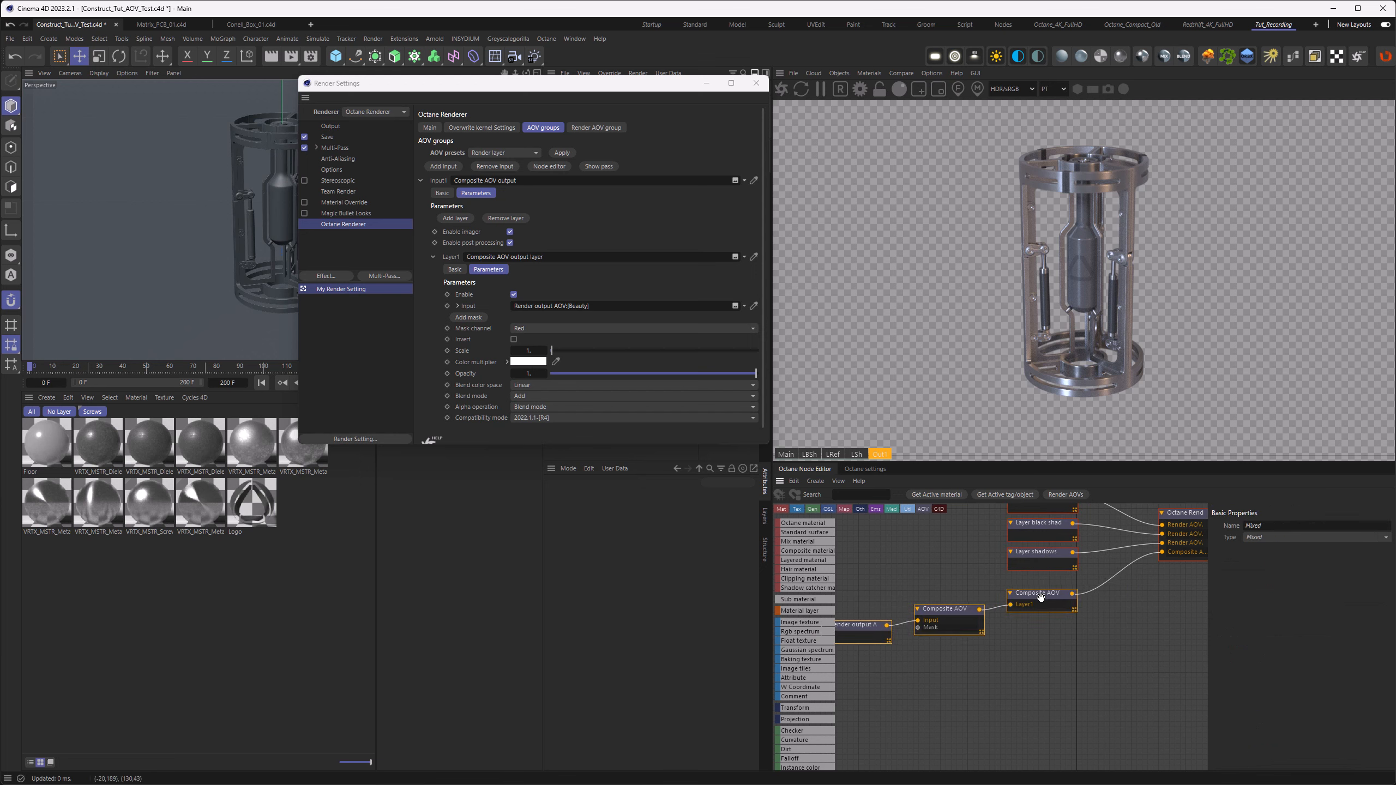
middle_click_drag(1119, 629, 1077, 637)
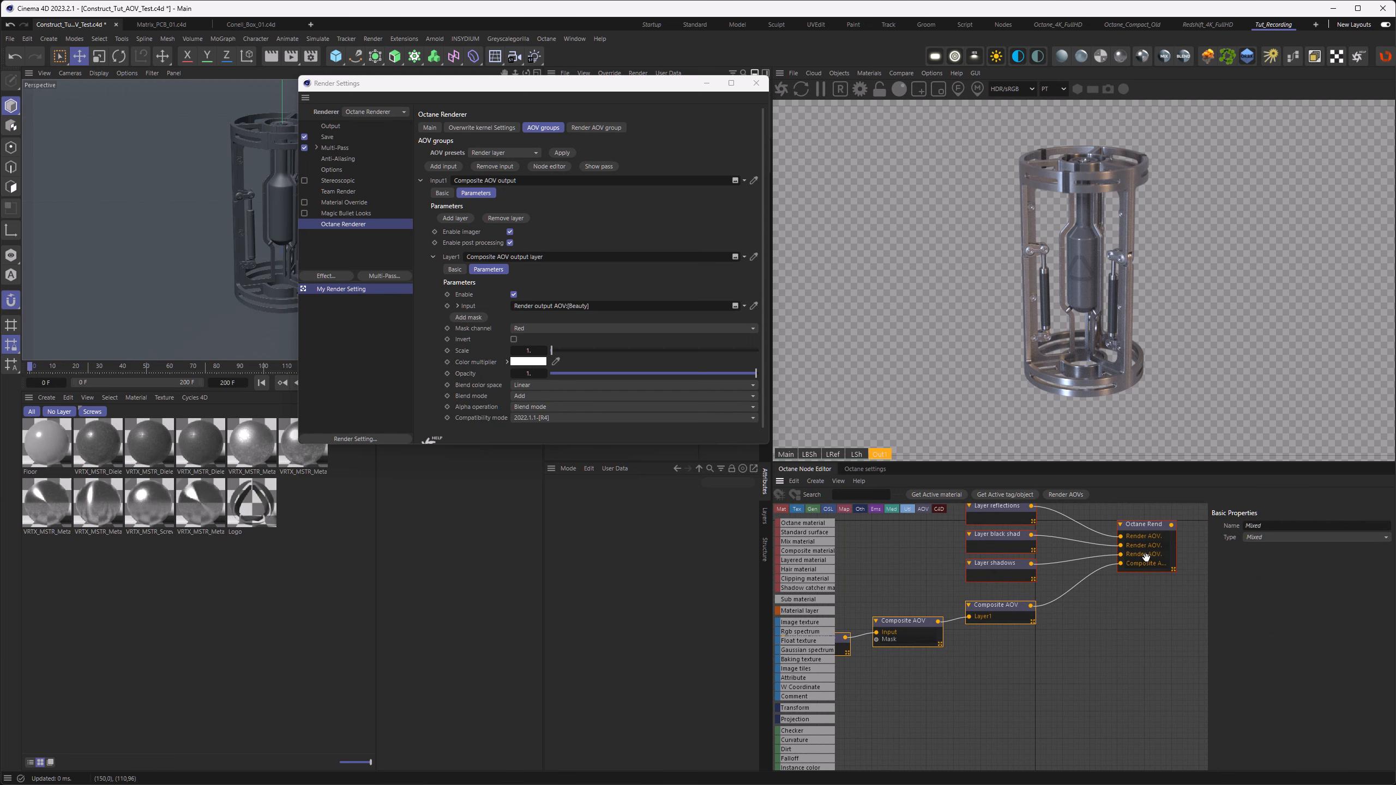
left_click_drag(1176, 568, 1192, 571)
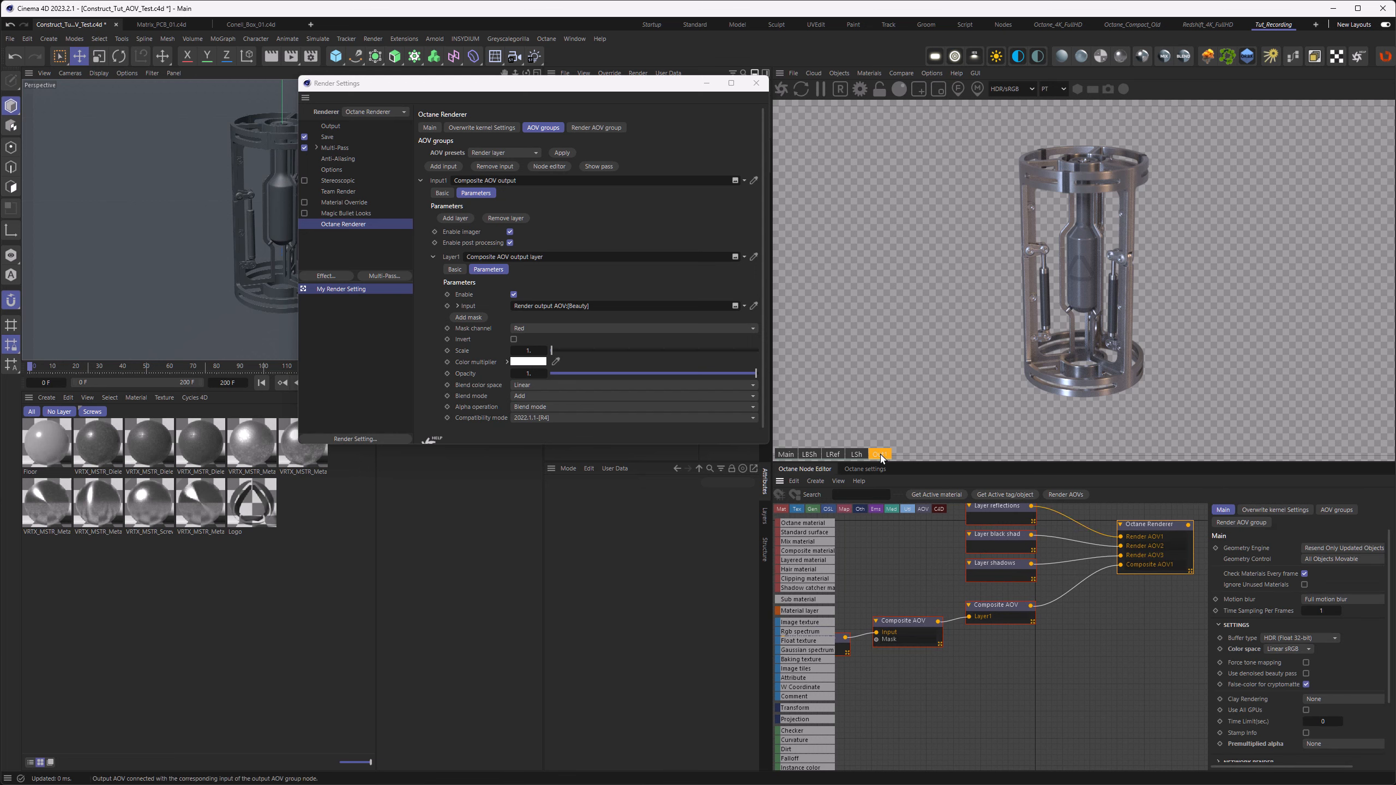
- Inspect the parameters of the composite AOV output and Beauty render output nodes, and select the whole composite chain
middle_click_drag(937, 631, 1029, 594)
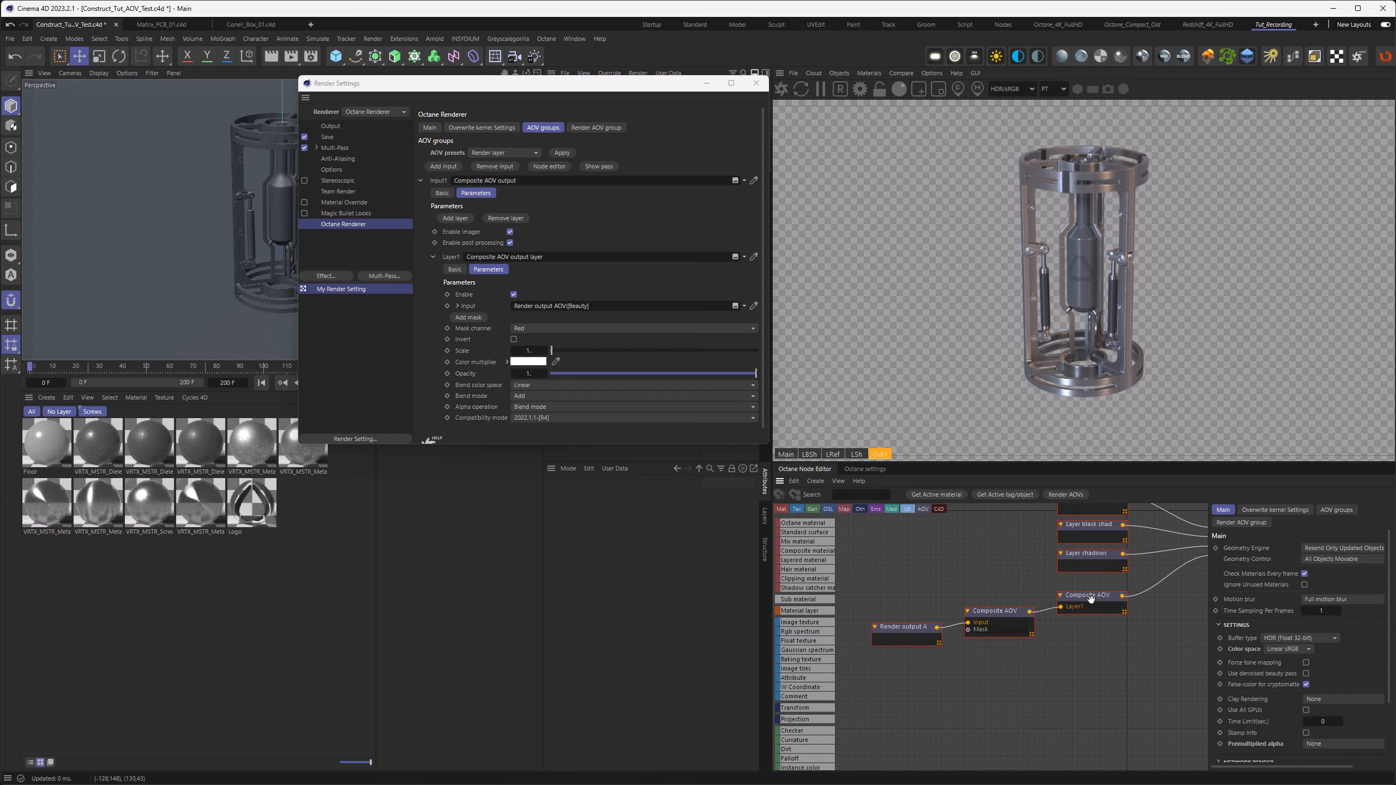
left_click(1091, 597)
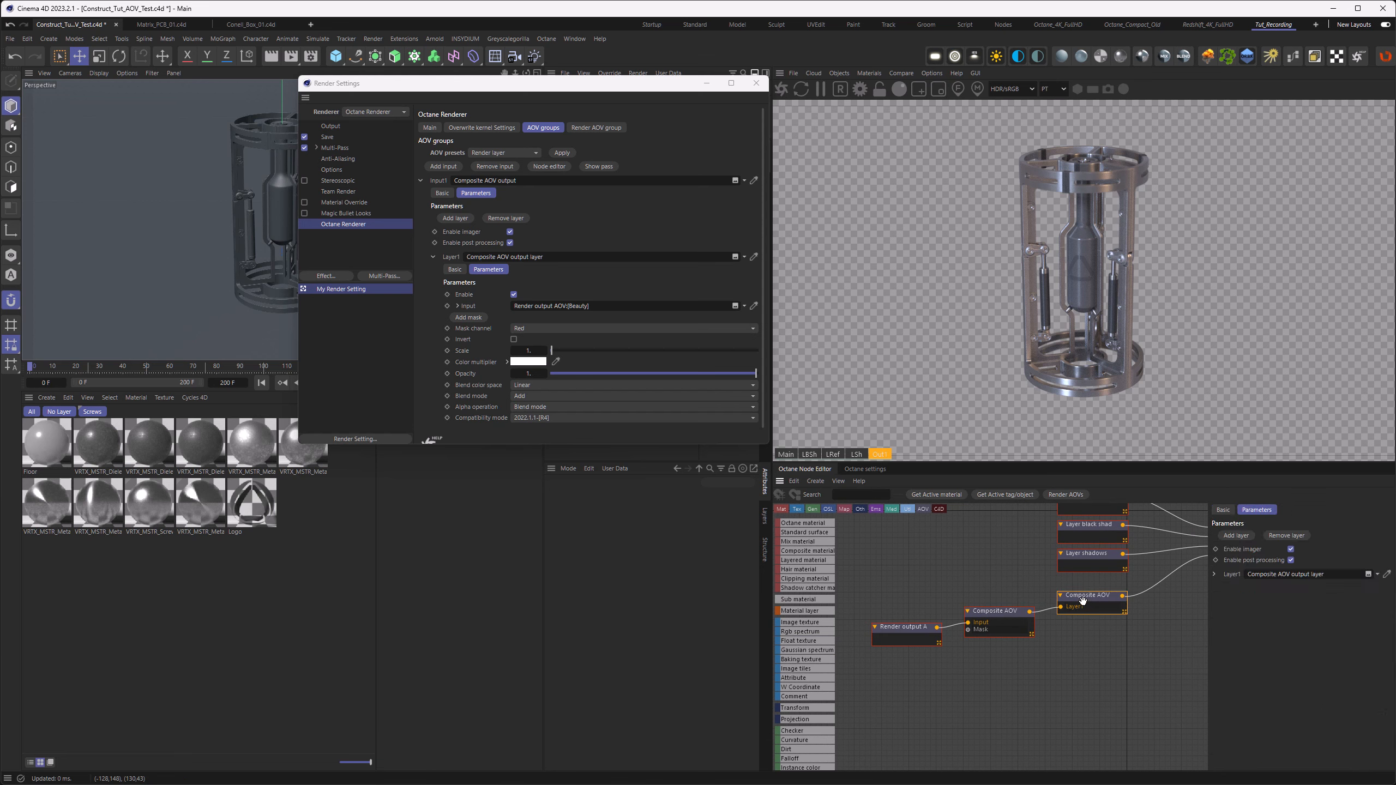
left_click(906, 634)
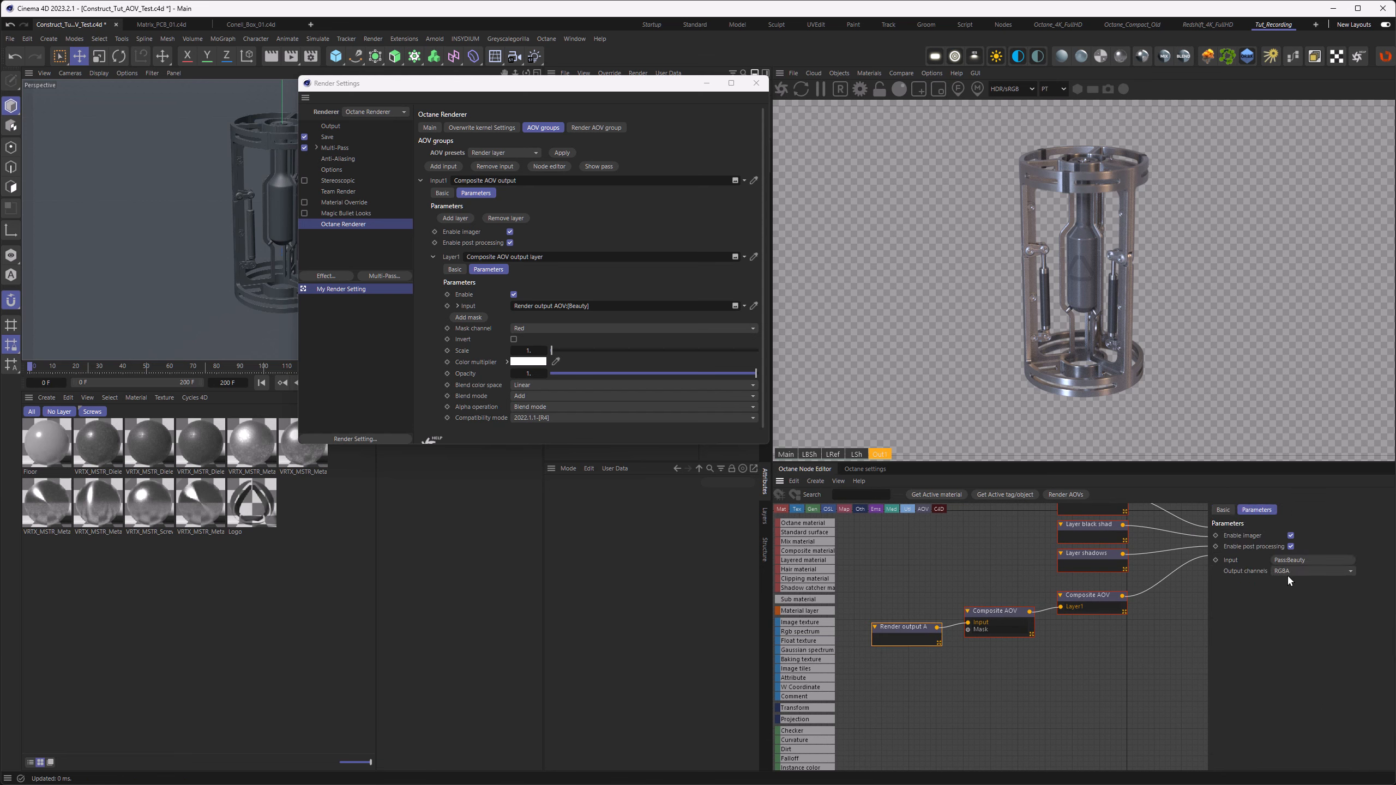
left_click_drag(1063, 655, 931, 583)
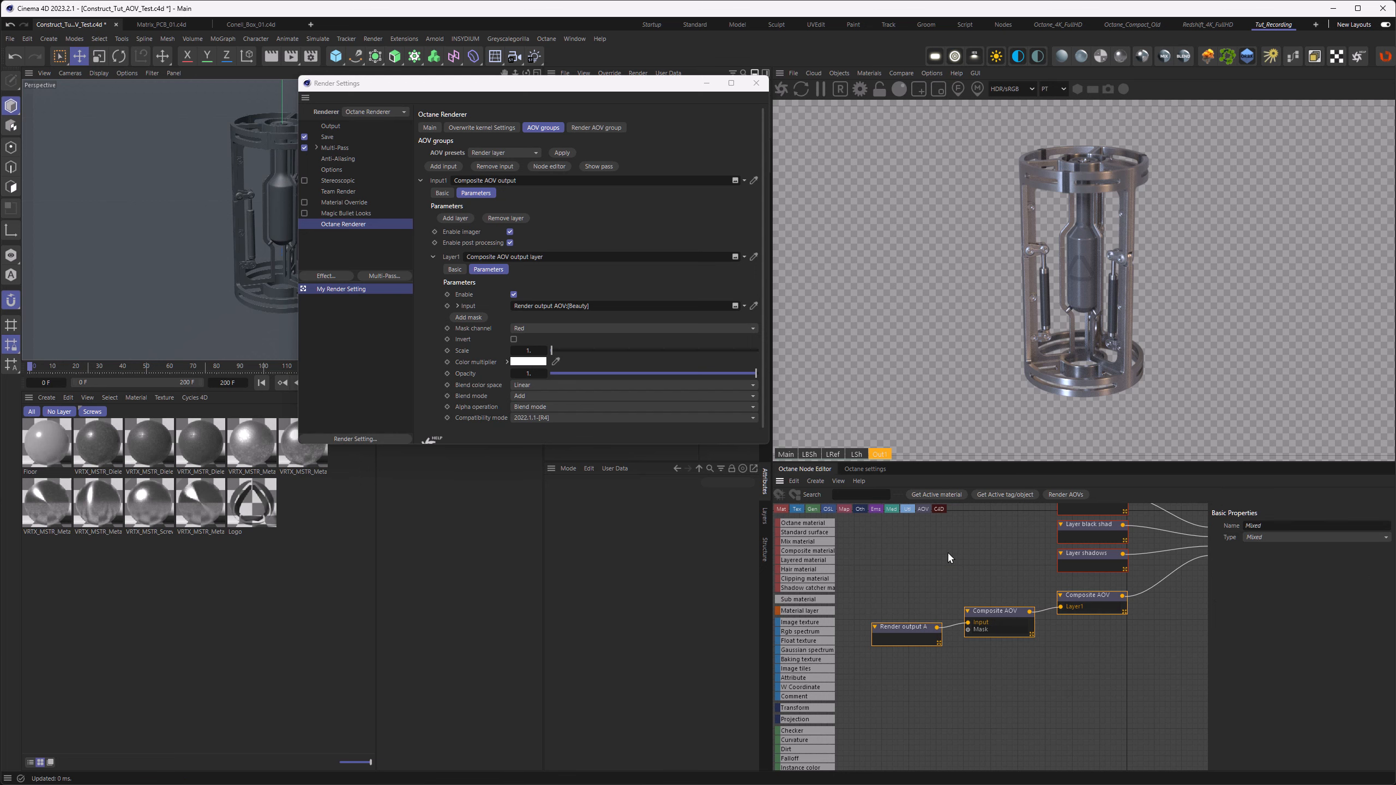
- Close the render settings and save the project
left_click(760, 85)
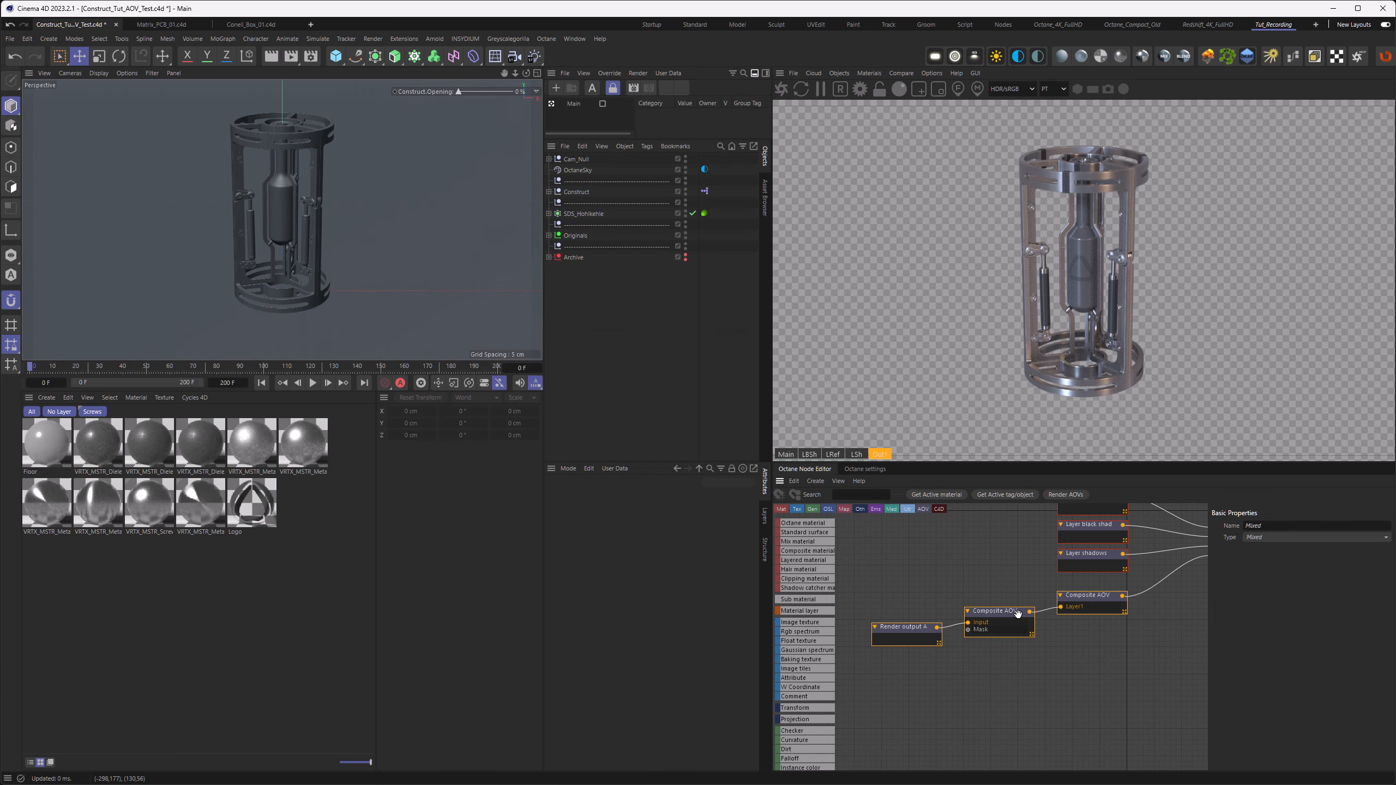
key("ctrl+s")
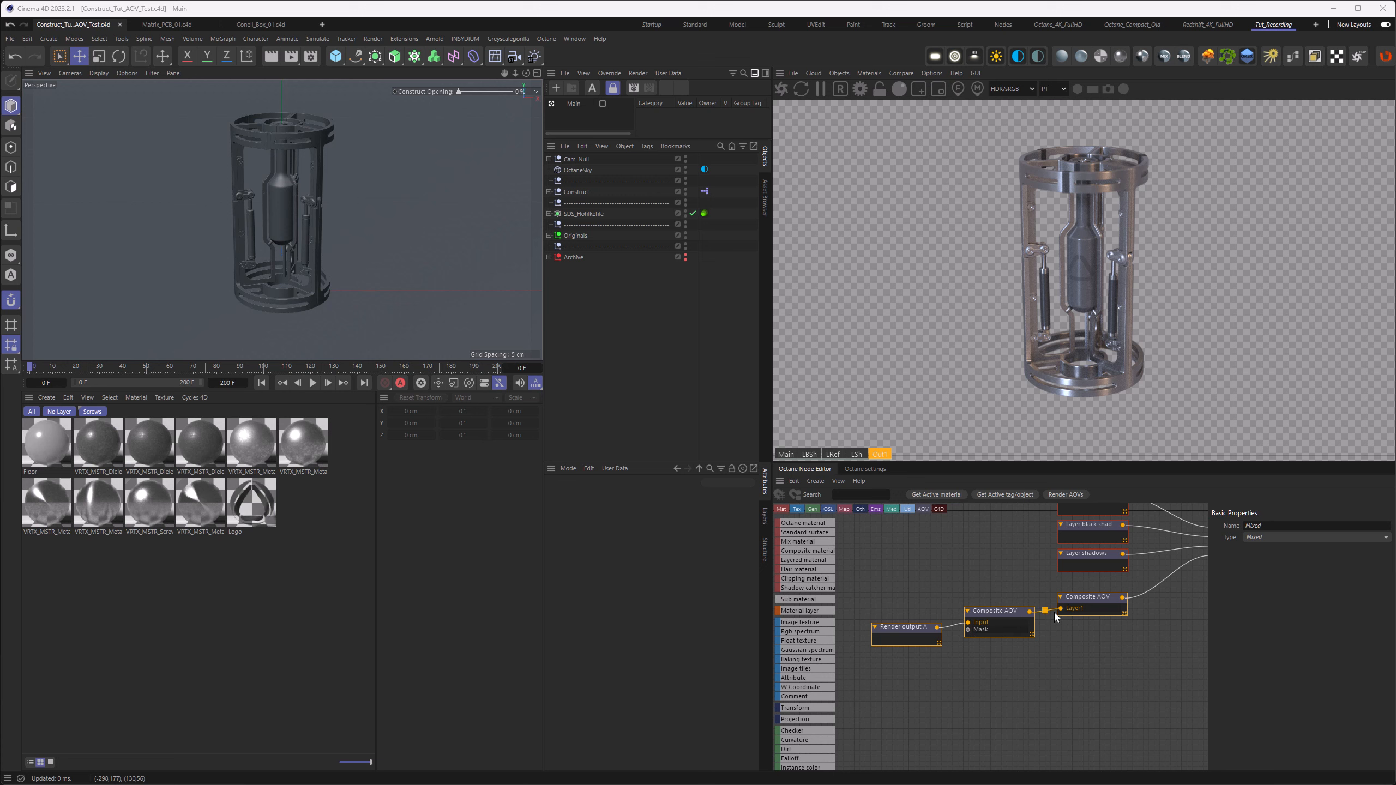
- Narrow the node graph area and add a Black layer shadows render output AOV as a new layer to the Composite AOV output node
left_click_drag(1208, 616, 1148, 616)
left_click(1090, 616)
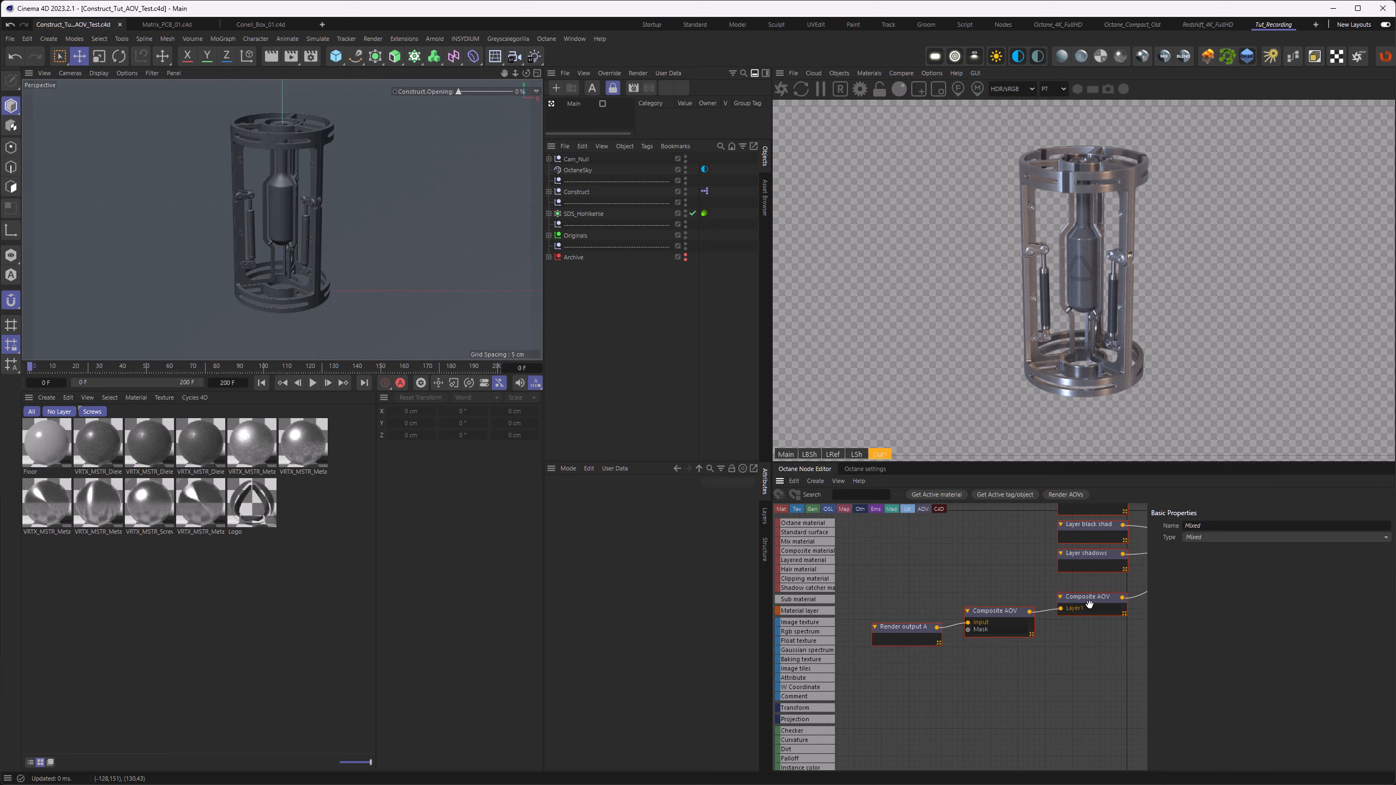
left_click(1178, 535)
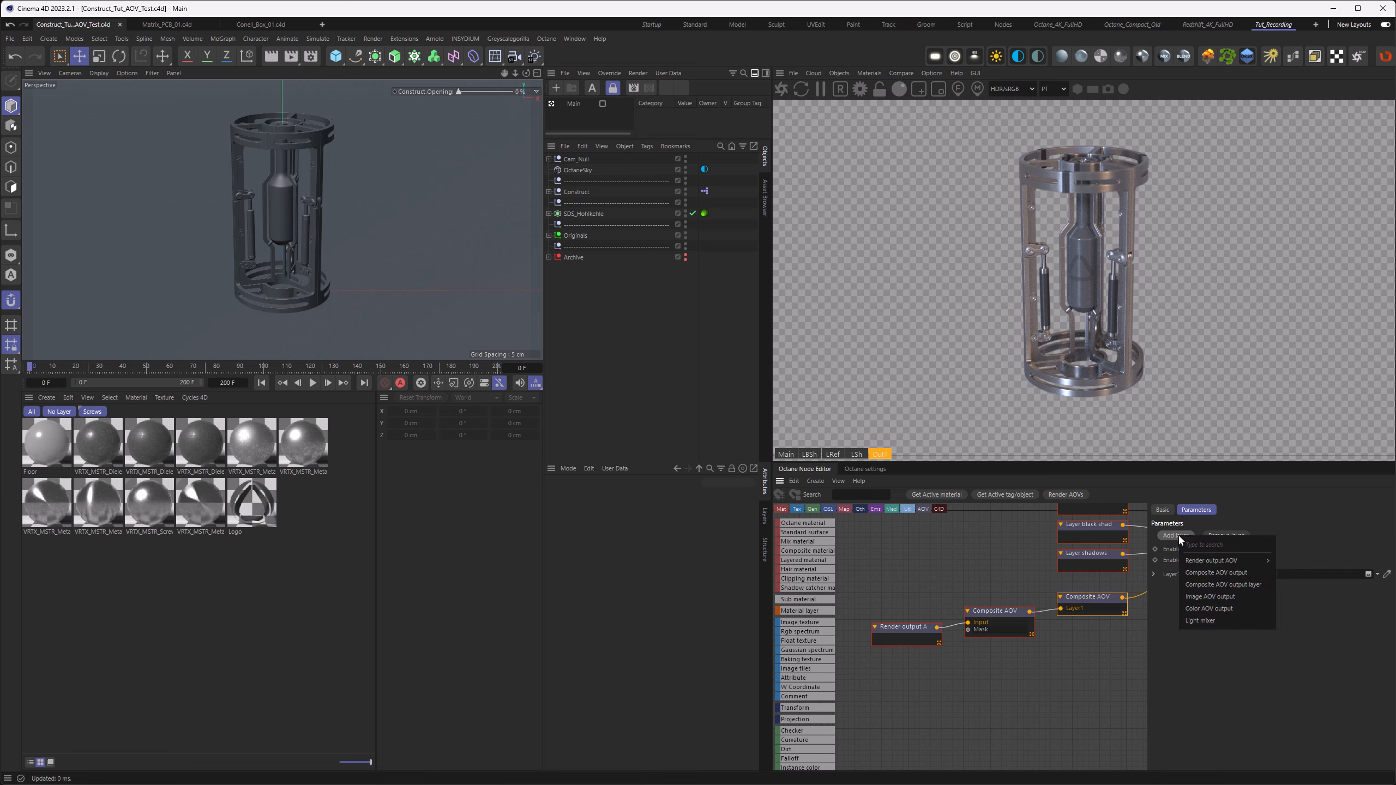
mouse_move(1185, 562)
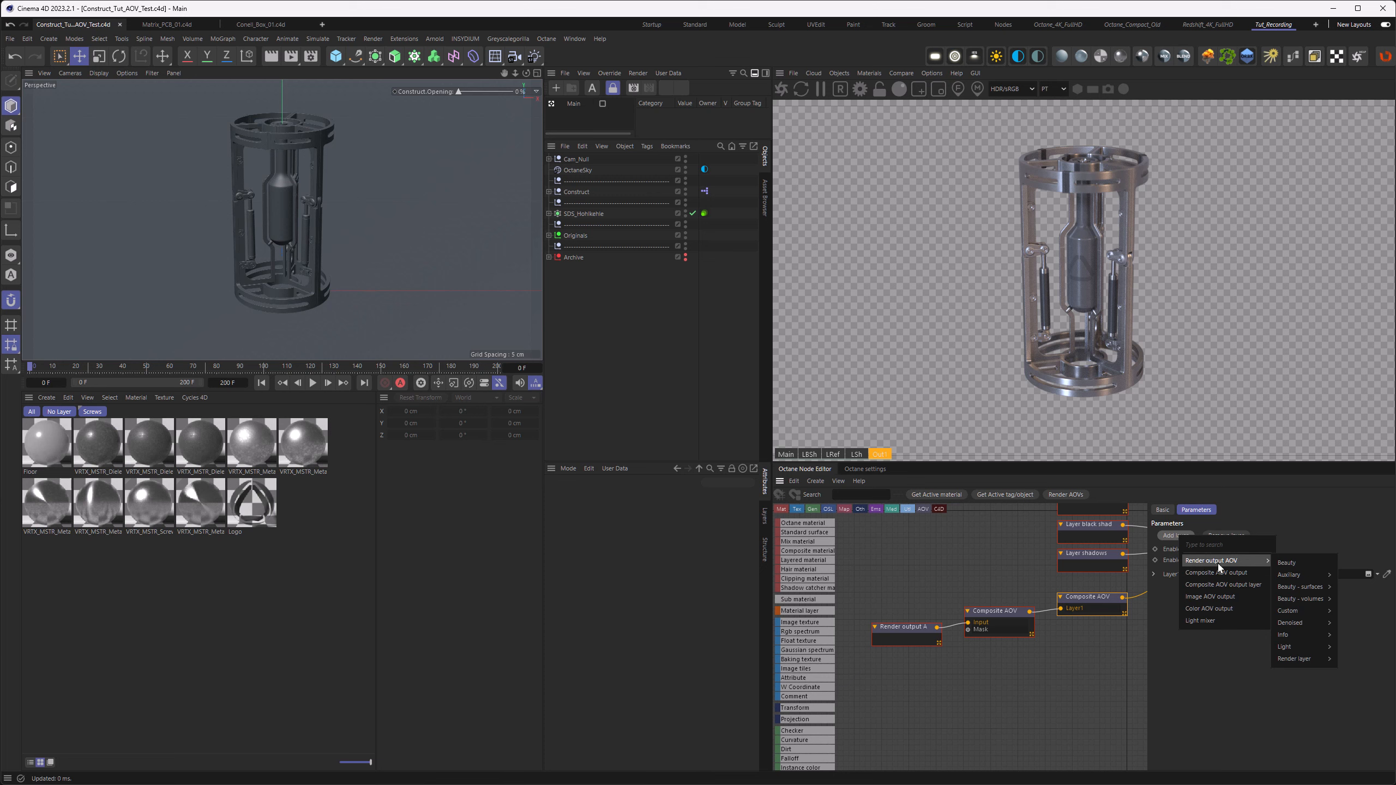
mouse_move(1305, 660)
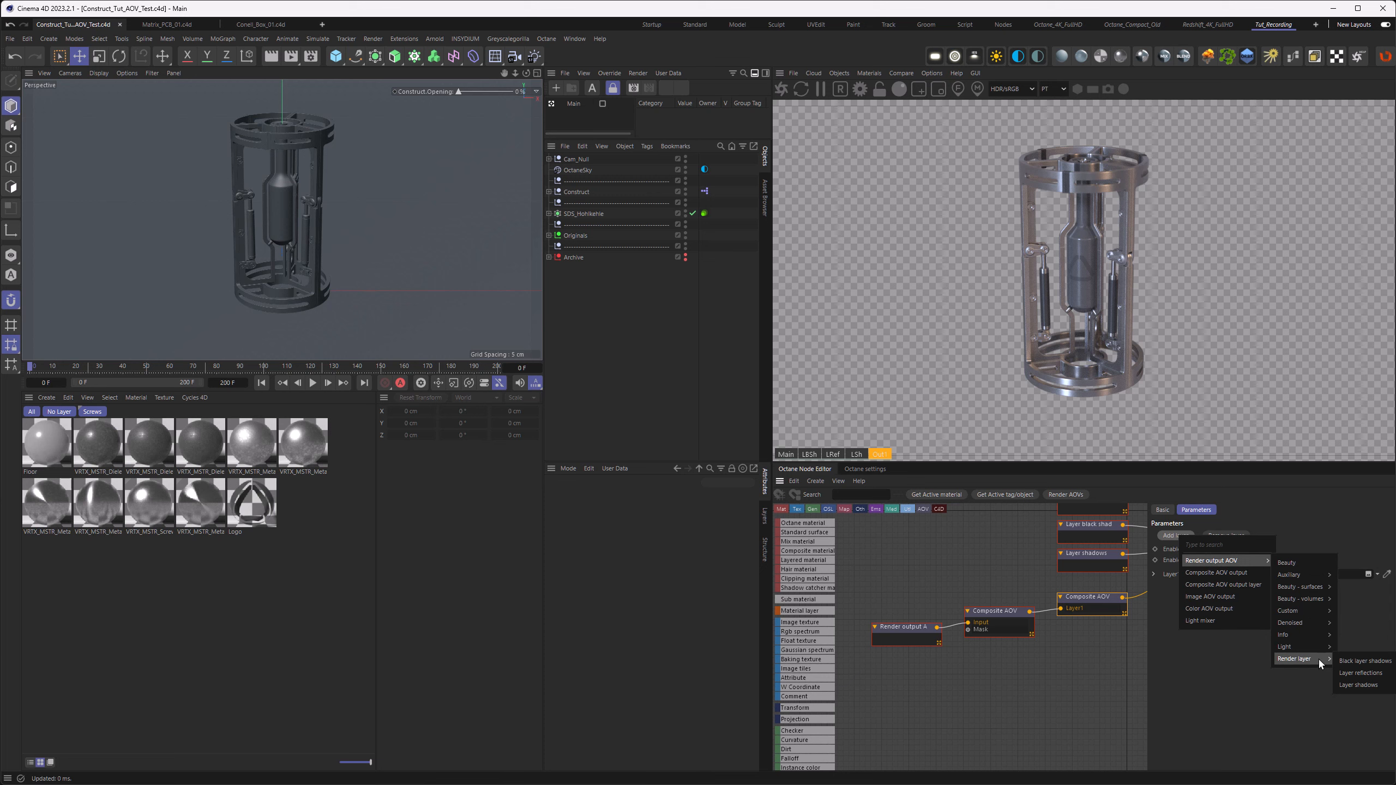
left_click(1363, 662)
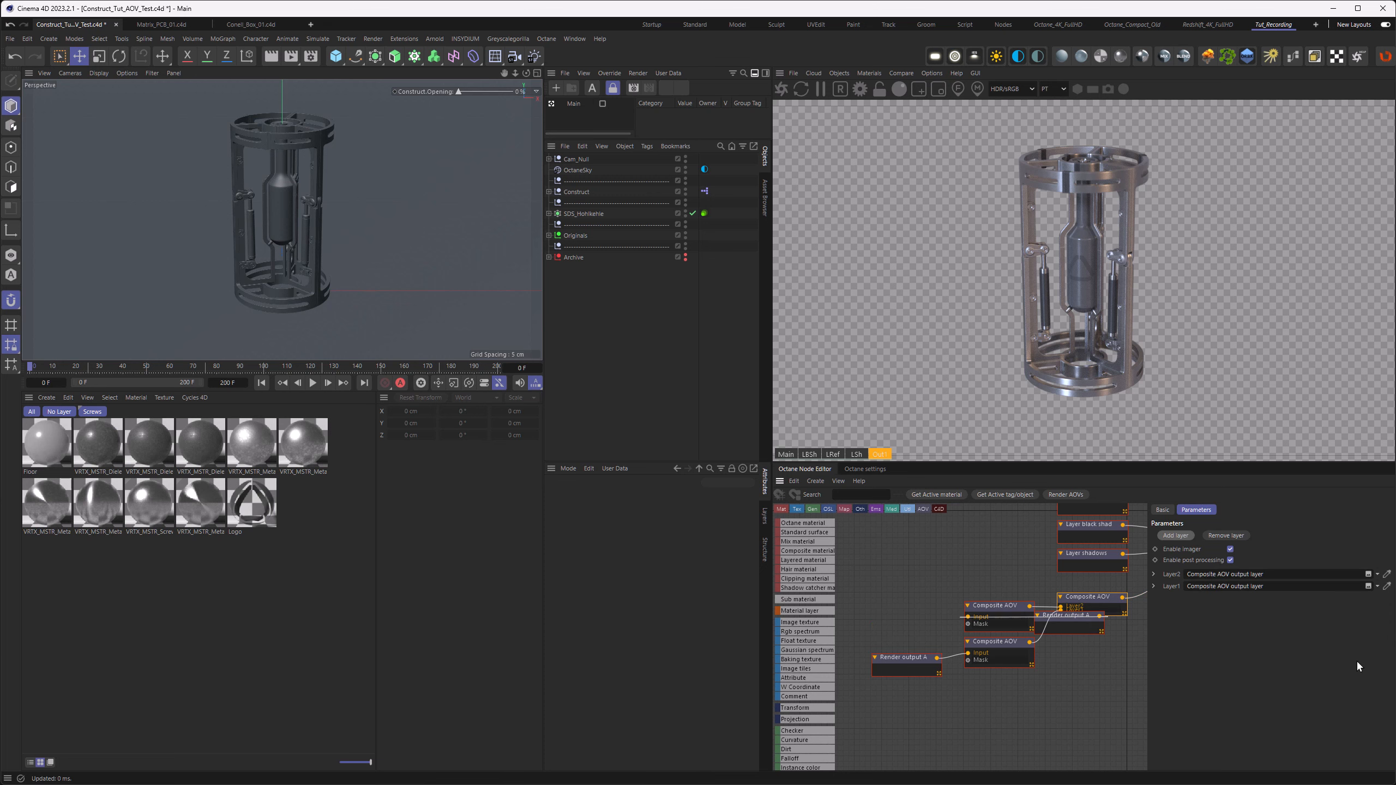
- Add a Layer reflections render output AOV and a Color AOV output as further layers of the composite
left_click(1172, 535)
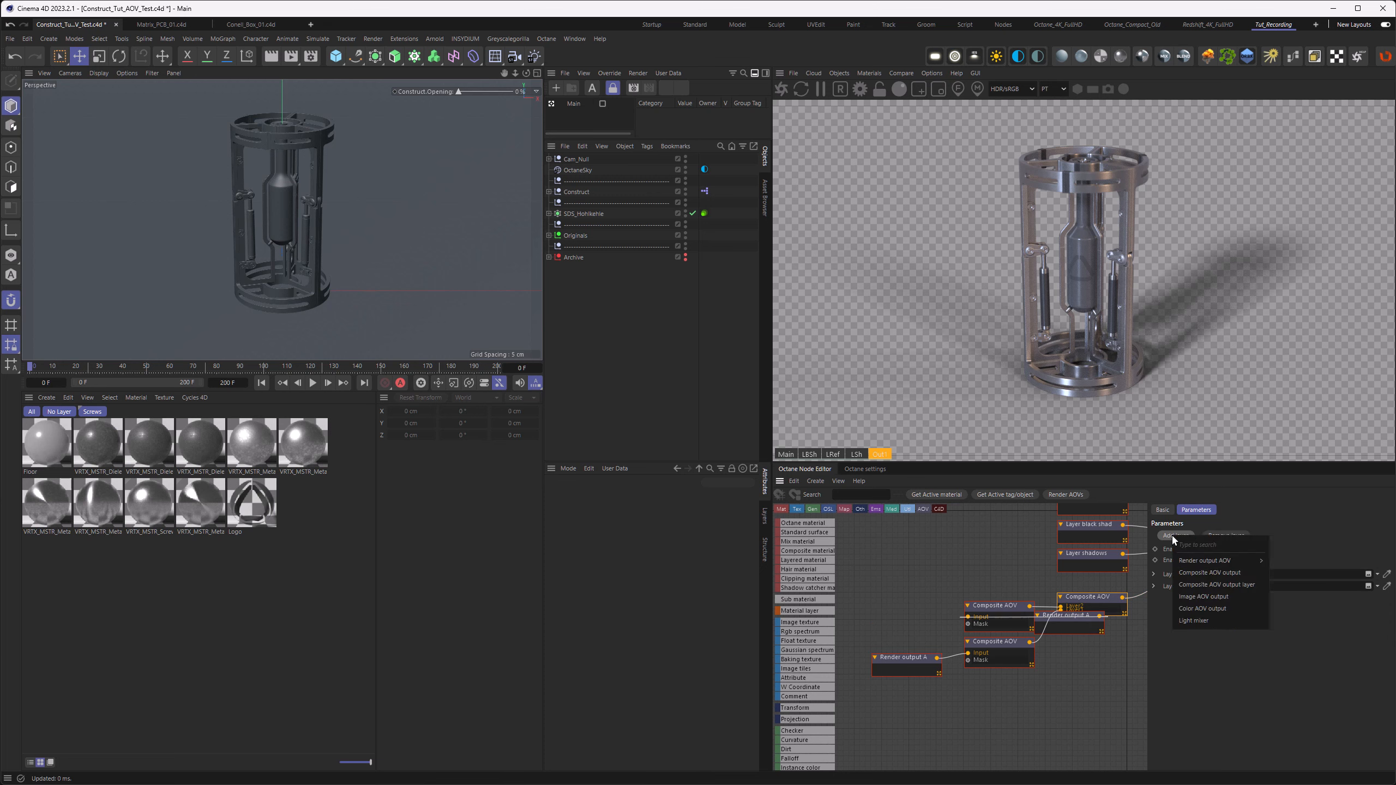
mouse_move(1297, 647)
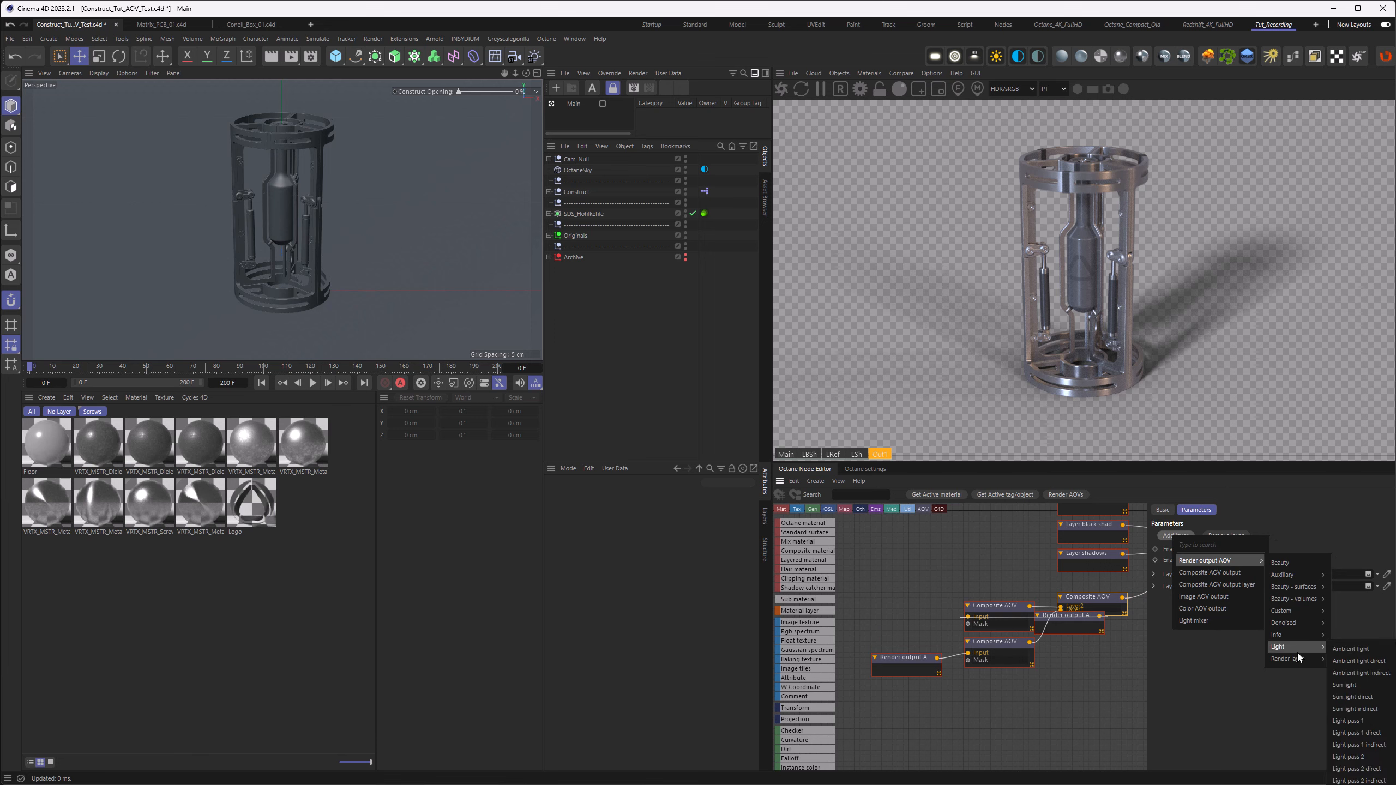
left_click(1359, 673)
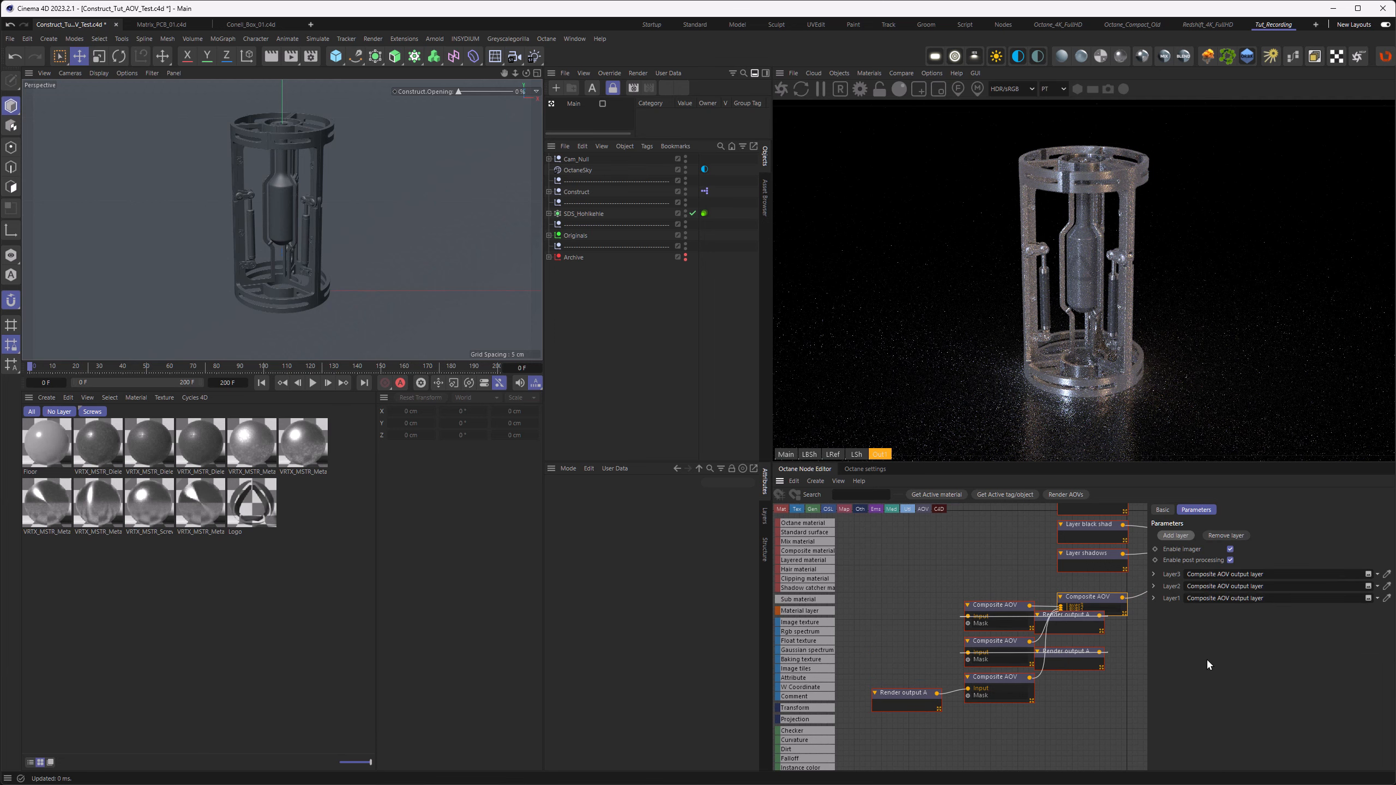
left_click(1177, 534)
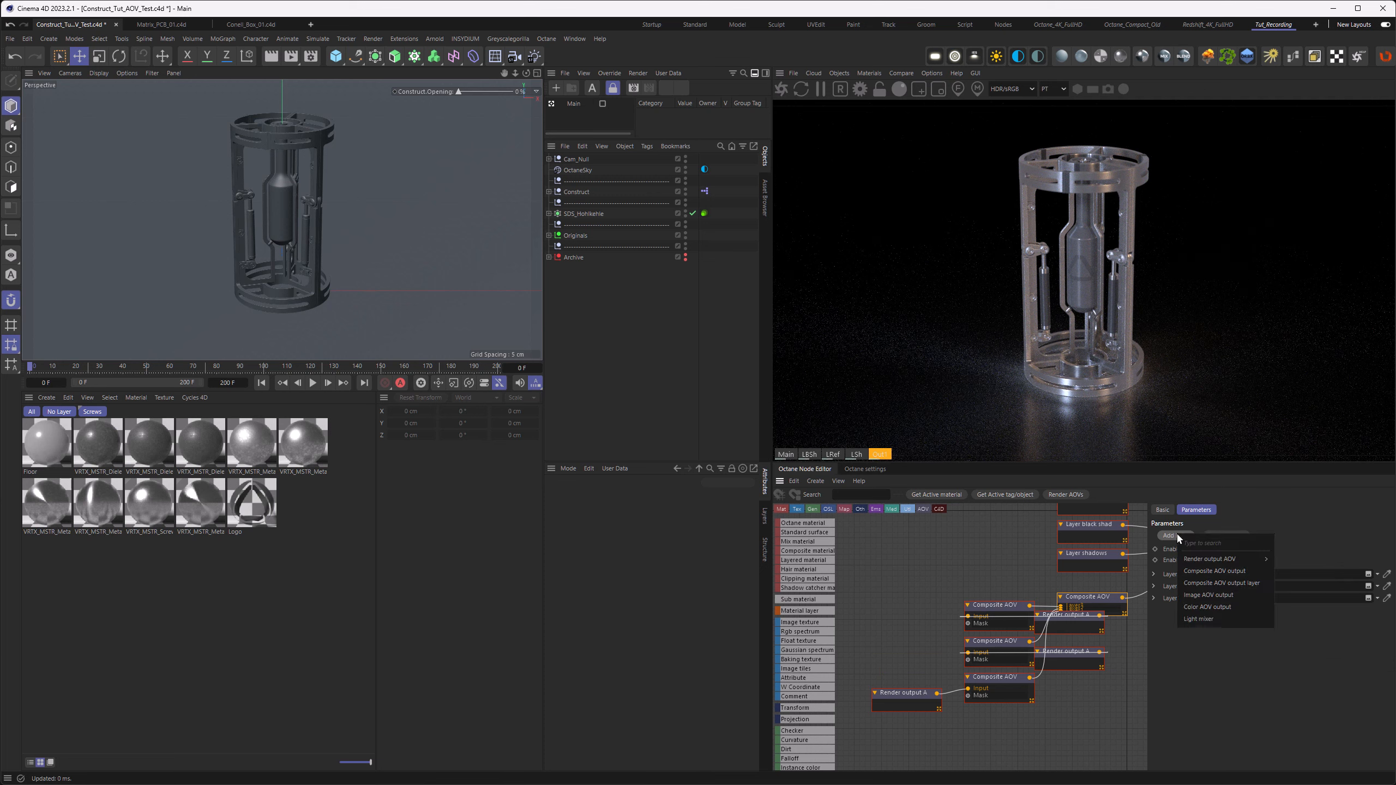
left_click(1205, 608)
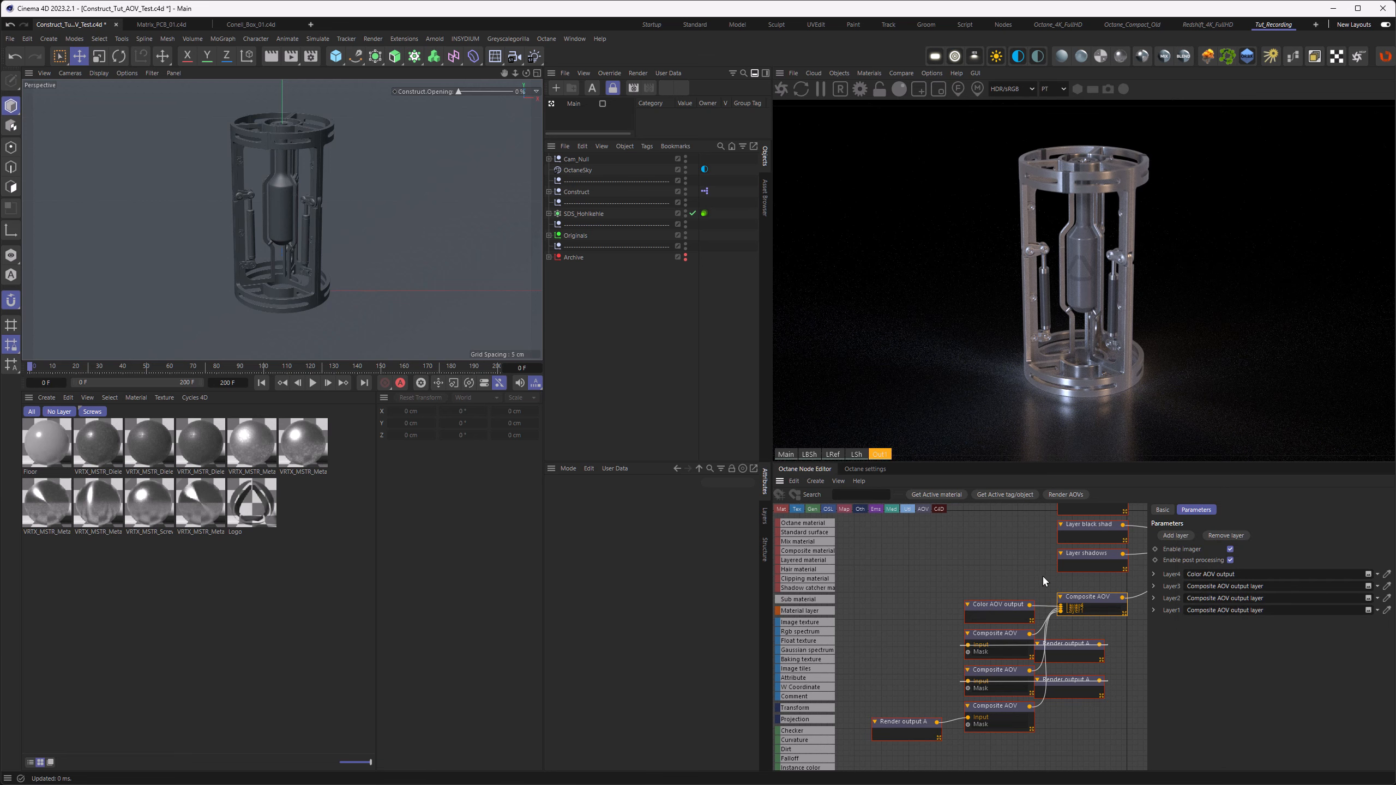
- Auto-arrange the nodes feeding the Composite AOV output and expand its layer pins
right_click(1077, 598)
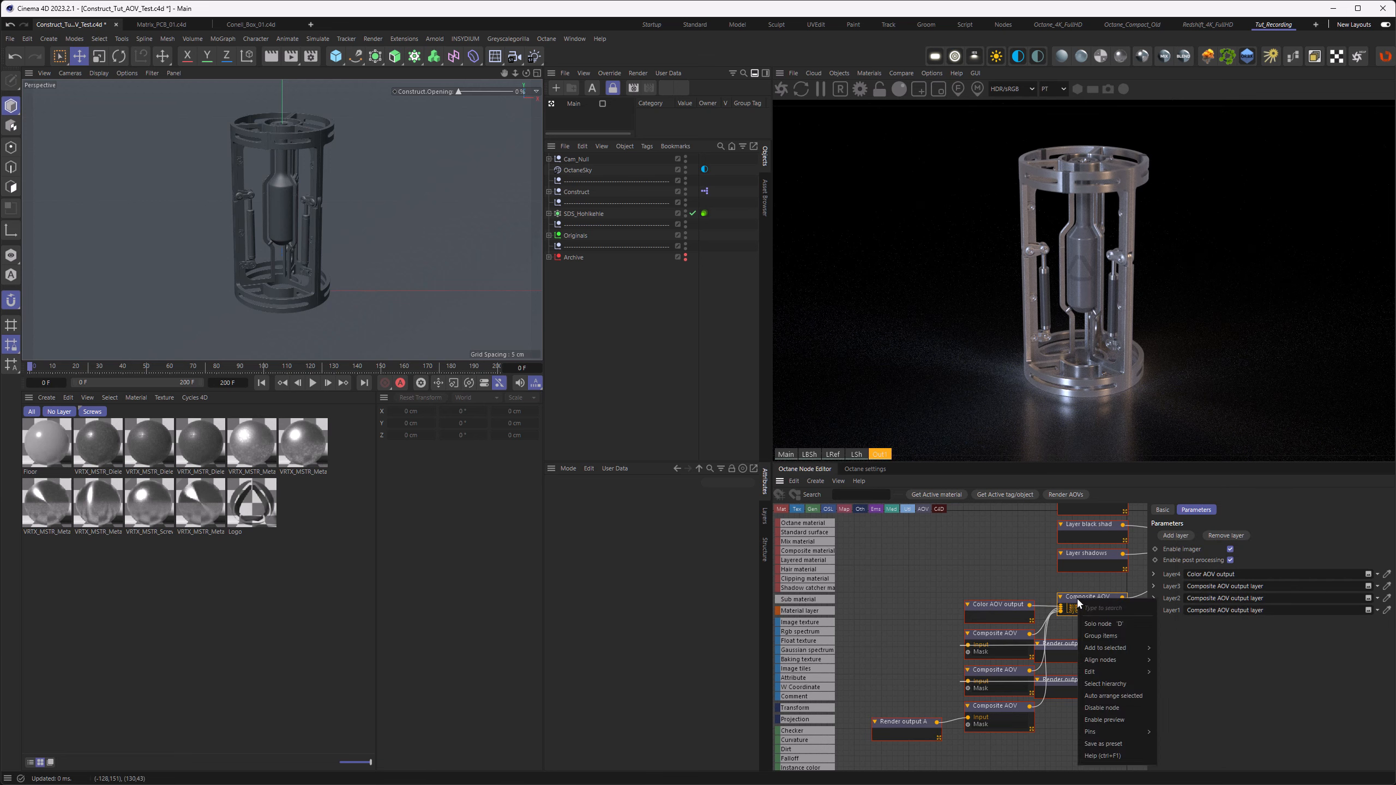
left_click(1108, 696)
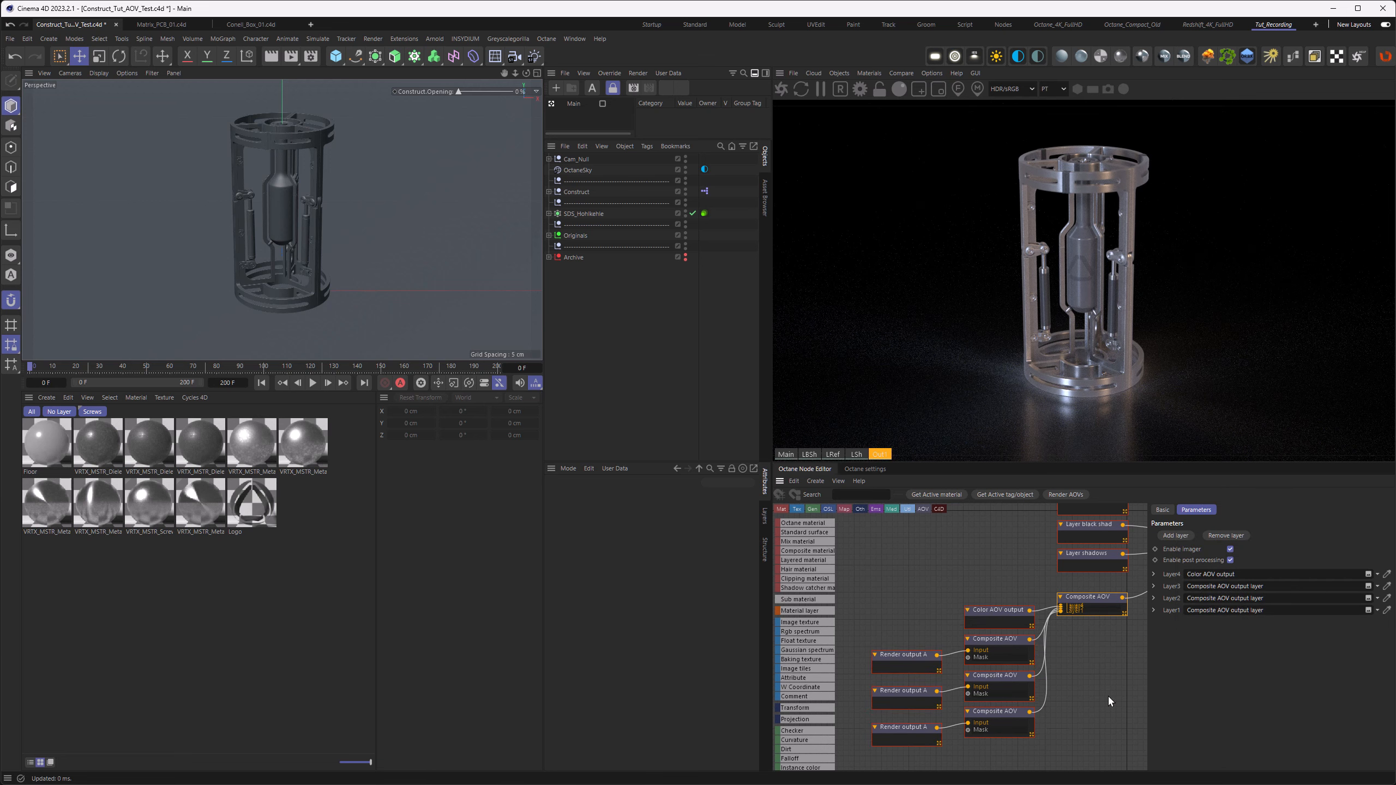
right_click(1097, 595)
left_click(1189, 745)
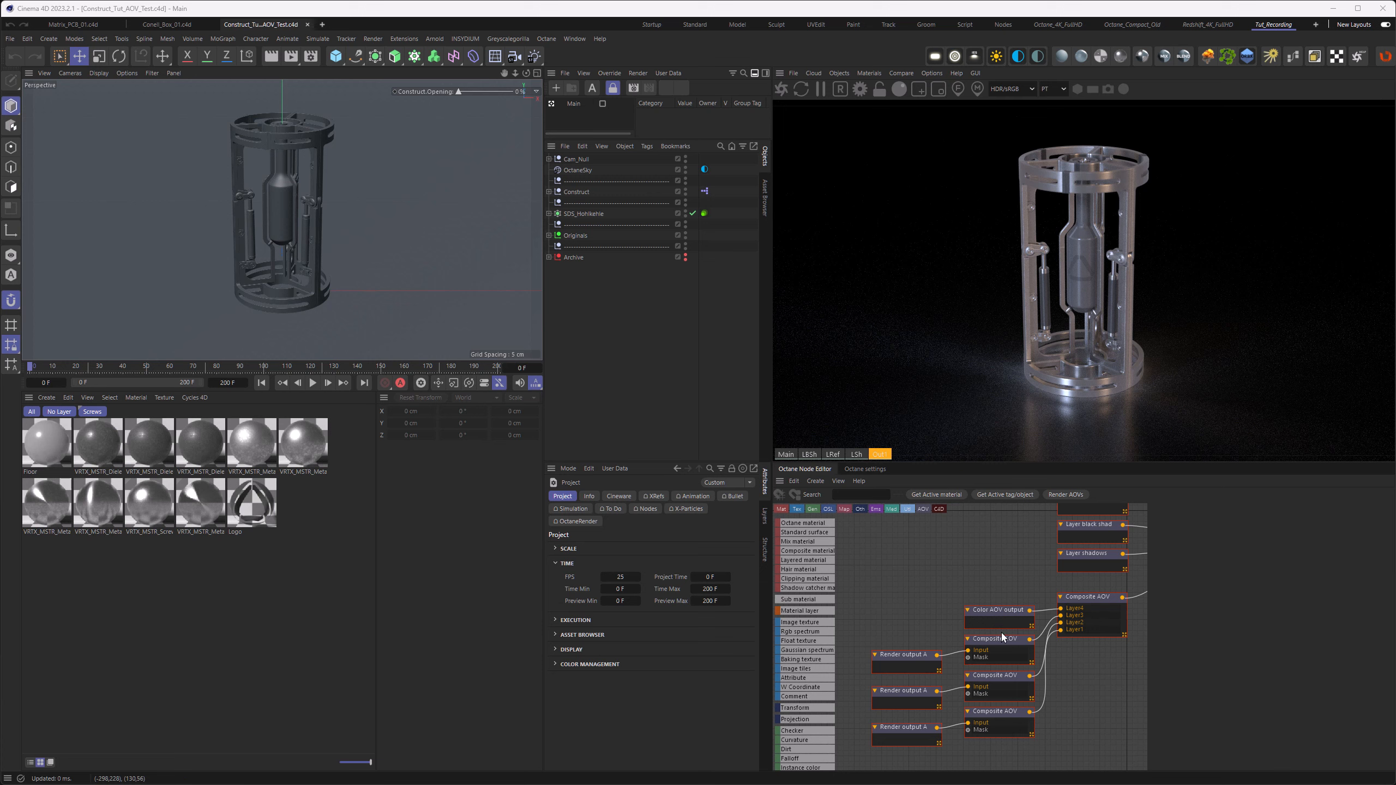
- Route the Color AOV output through a duplicated composite AOV output layer node into Layer4, and save the project
left_click_drag(1003, 612, 908, 610)
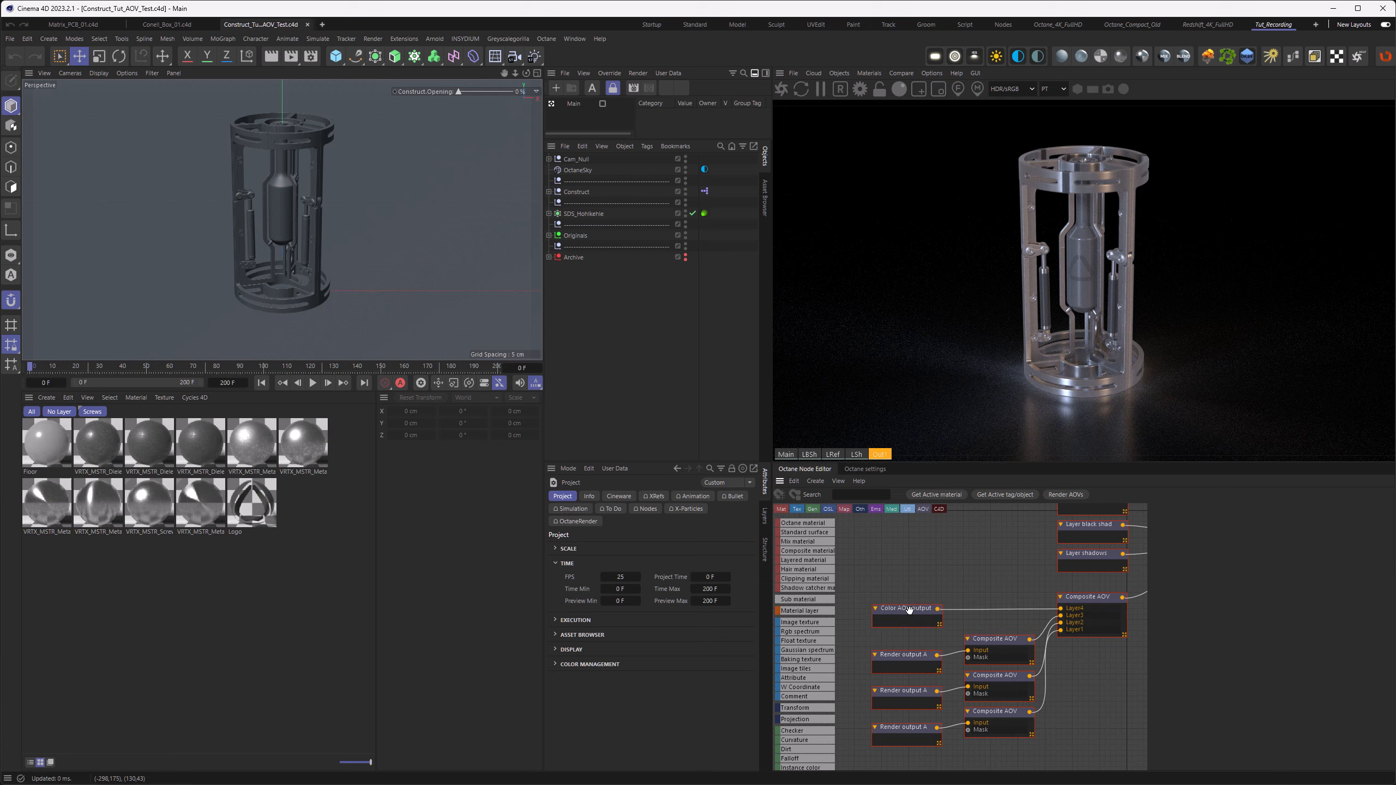
left_click(999, 642)
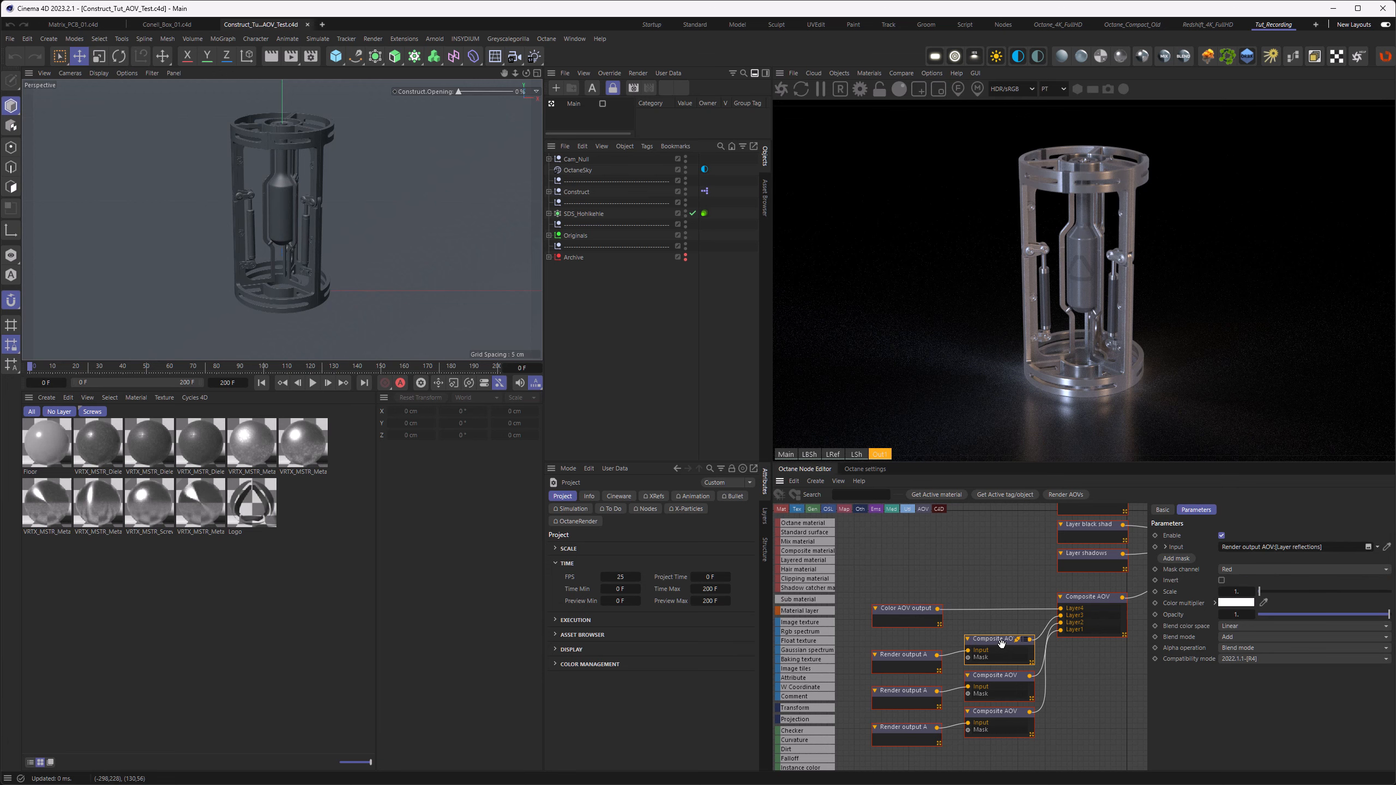
left_click_drag(1001, 644, 998, 604)
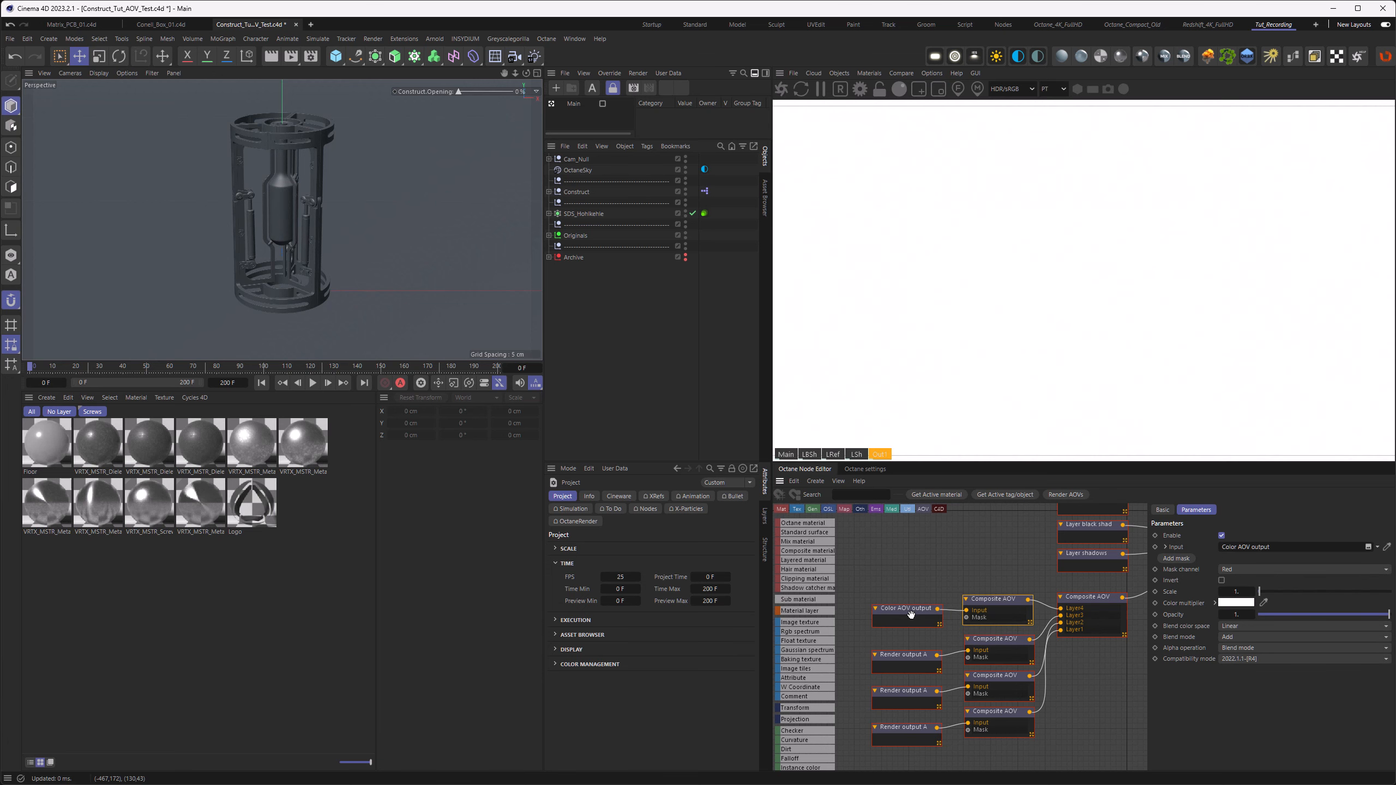
left_click_drag(915, 624, 912, 627)
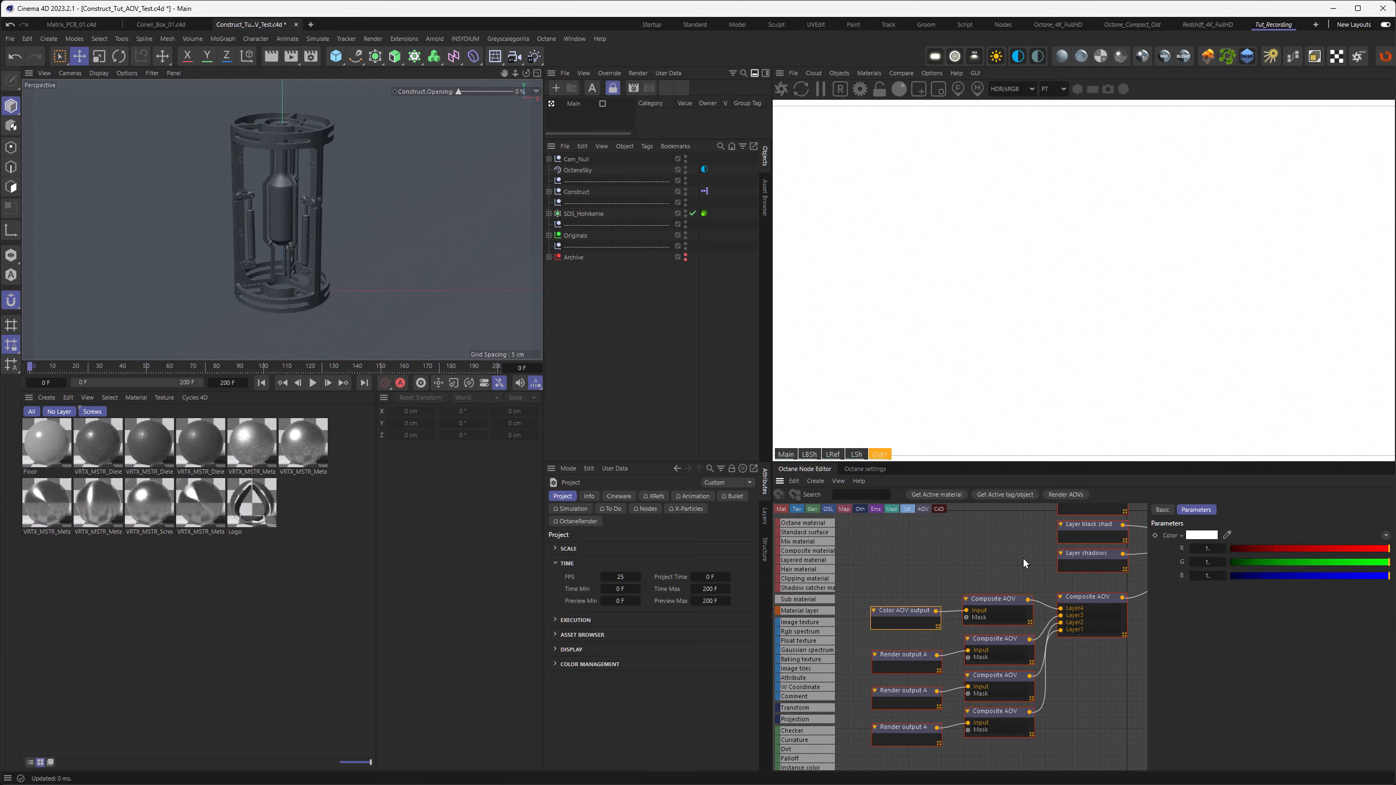
left_click(975, 548)
key("ctrl+s")
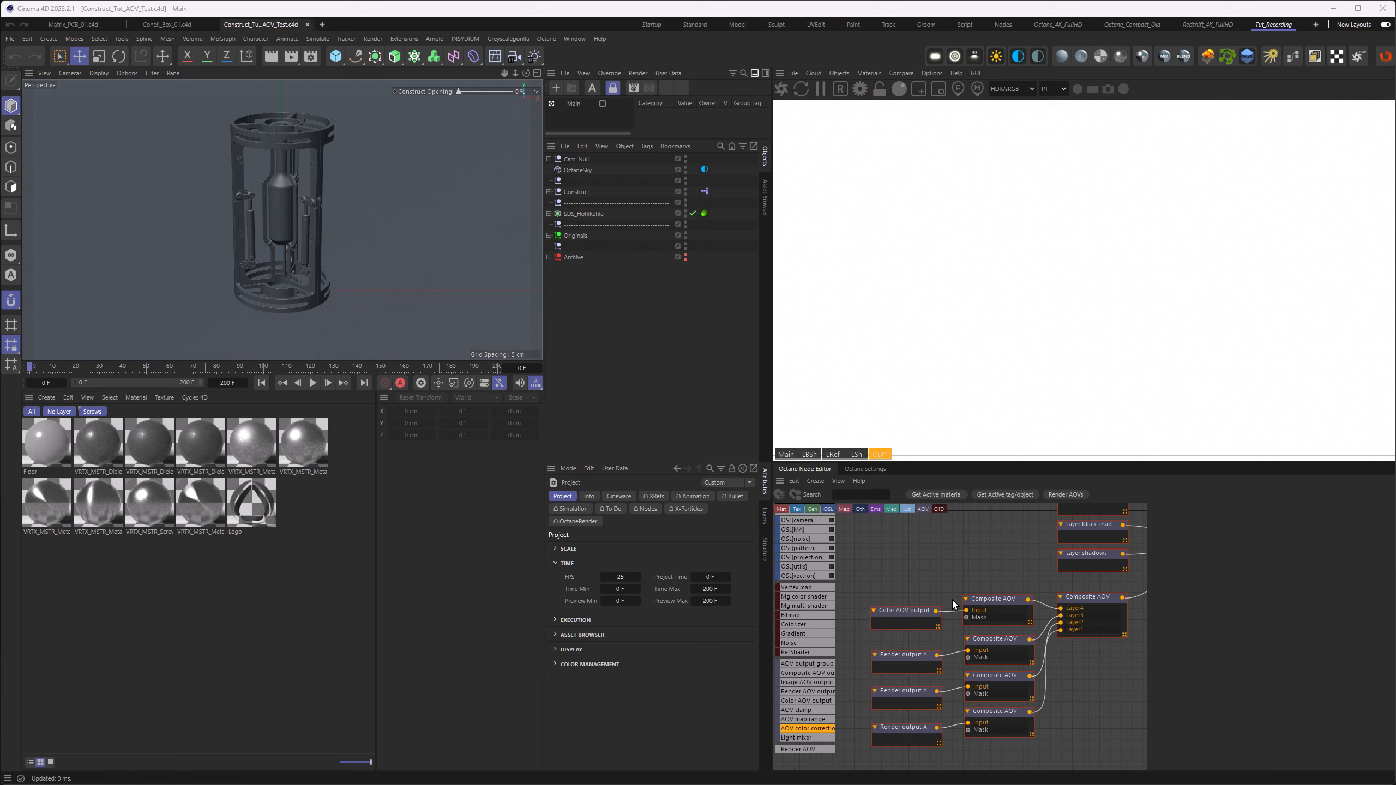
- Swap the Color and Beauty branches so Color feeds Layer1 and Beauty feeds Layer4, and exchange their positions in the graph
left_click(906, 611)
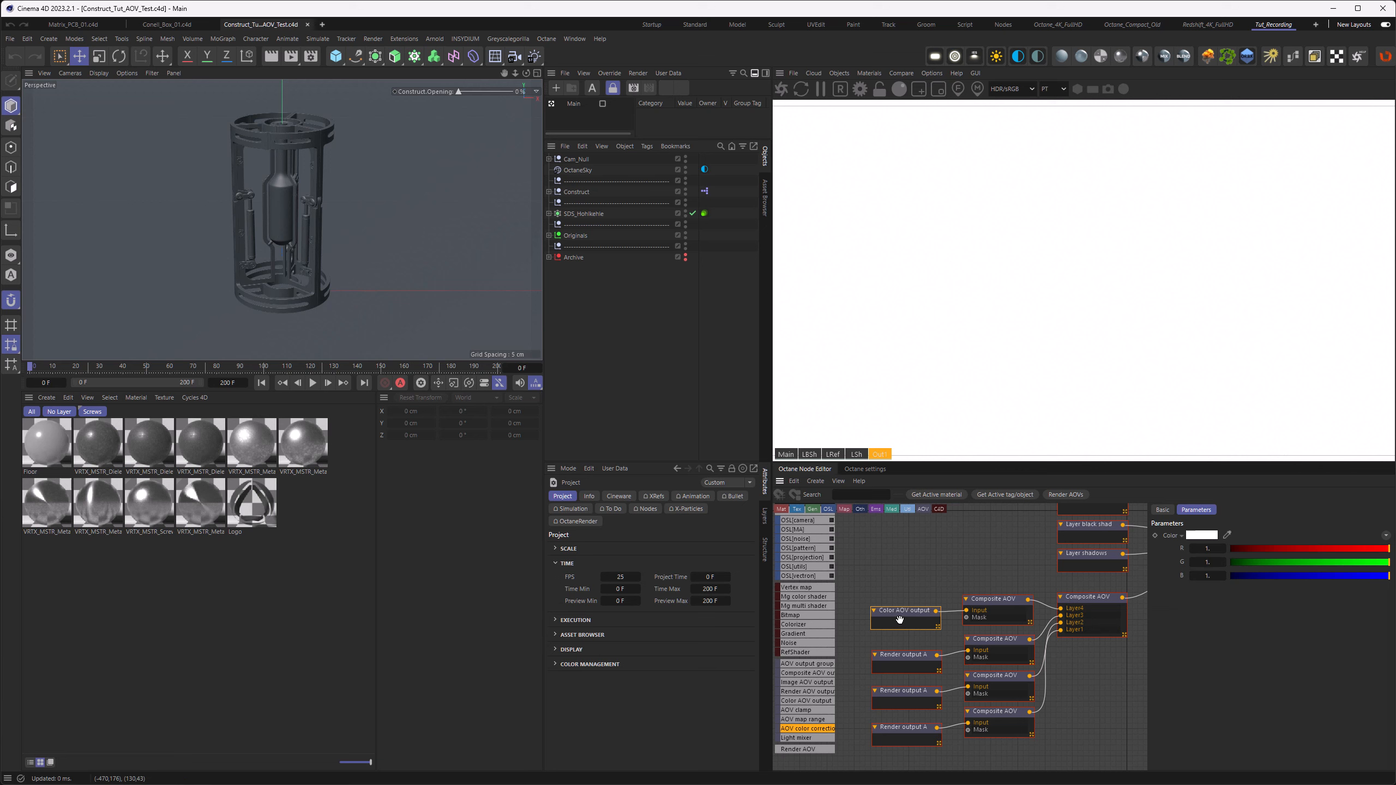
left_click(915, 730)
left_click_drag(1029, 601, 1060, 631)
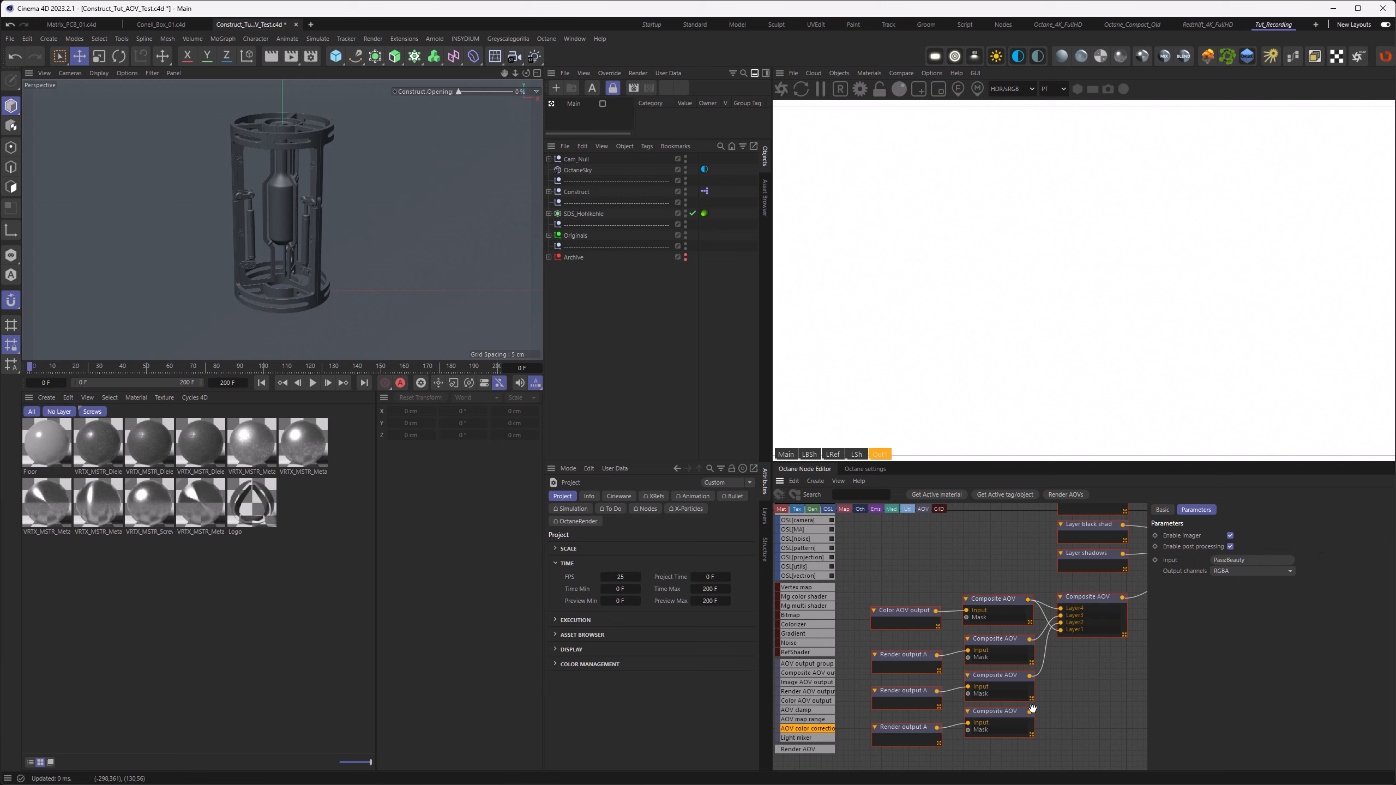
left_click_drag(1030, 712, 1060, 609)
mouse_move(917, 714)
left_mouse_down()
mouse_move(990, 727)
mouse_move(949, 568)
mouse_move(965, 557)
left_mouse_up()
mouse_move(915, 598)
left_mouse_down()
mouse_move(974, 615)
mouse_move(991, 733)
left_mouse_up()
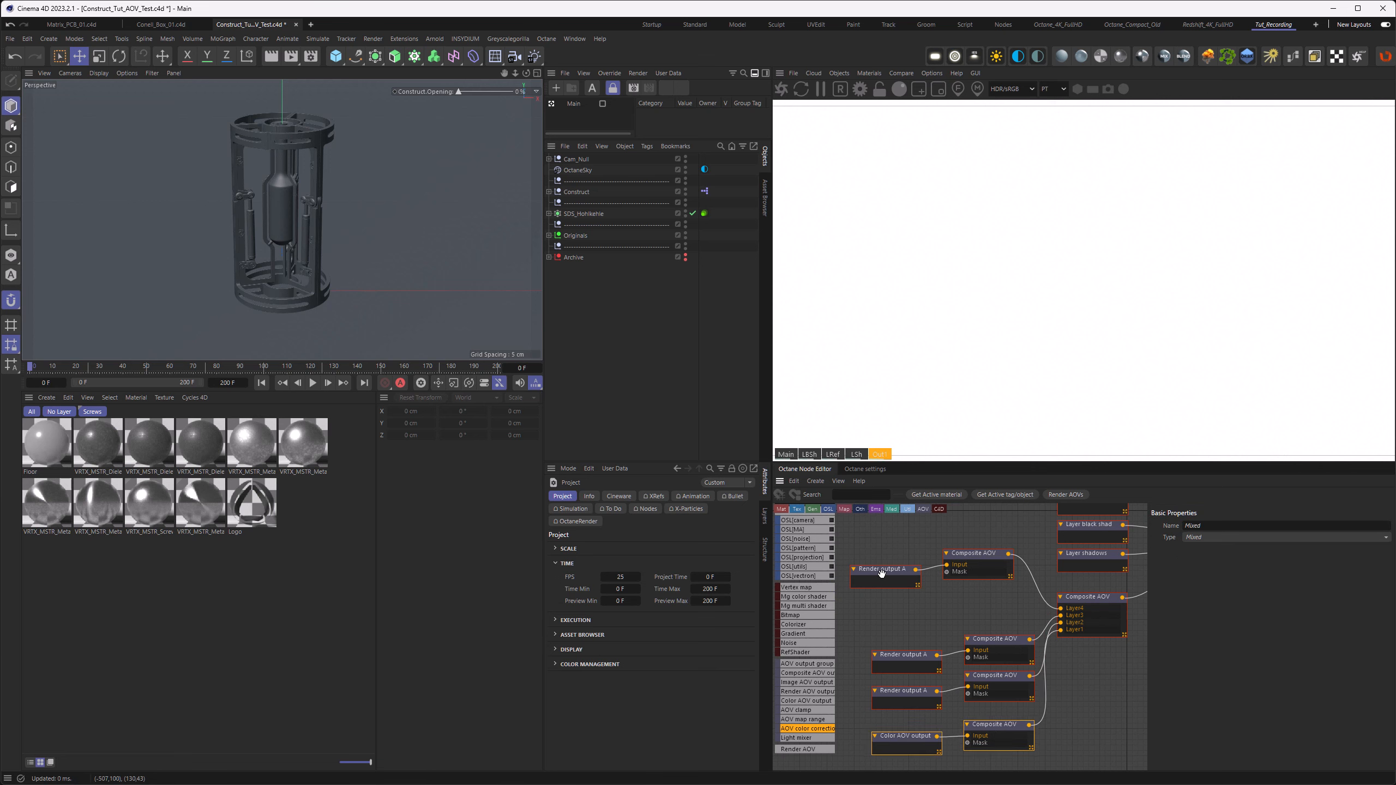
left_click_drag(908, 600, 971, 574)
left_click_drag(978, 555, 998, 598)
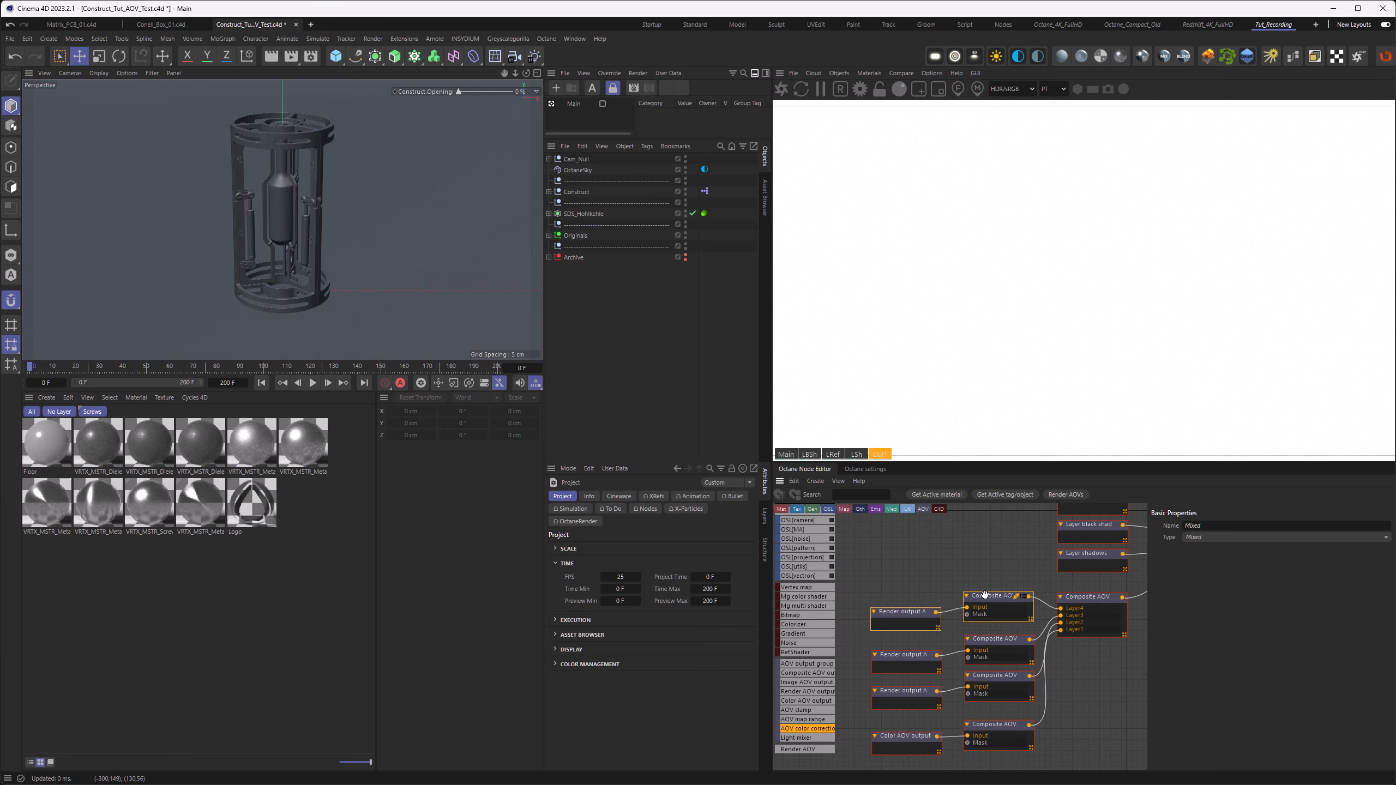
- Check the source nodes' parameters from Color up to Beauty, and move all source and layer nodes into four tidy rows
left_click(905, 737)
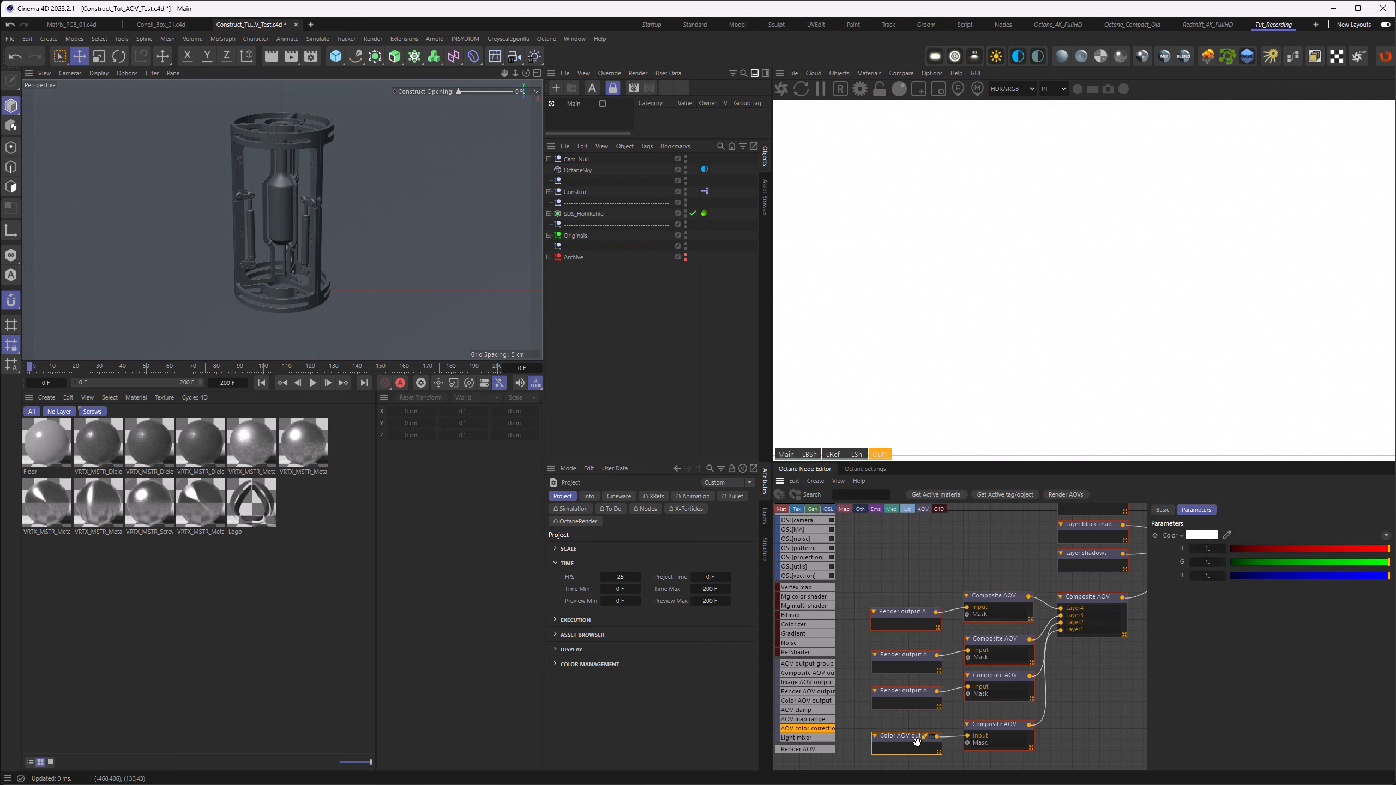
left_click(901, 696)
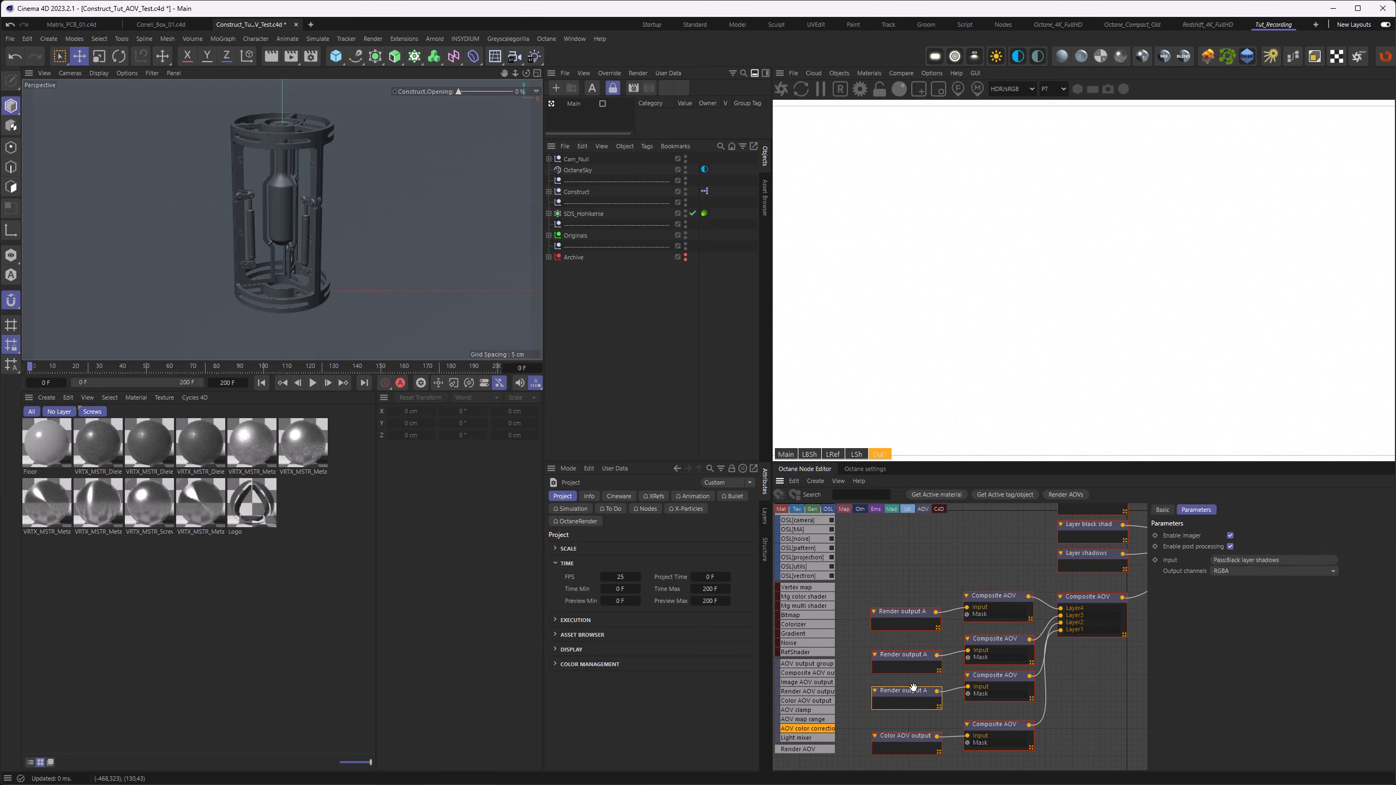
left_click(908, 664)
left_click(935, 616)
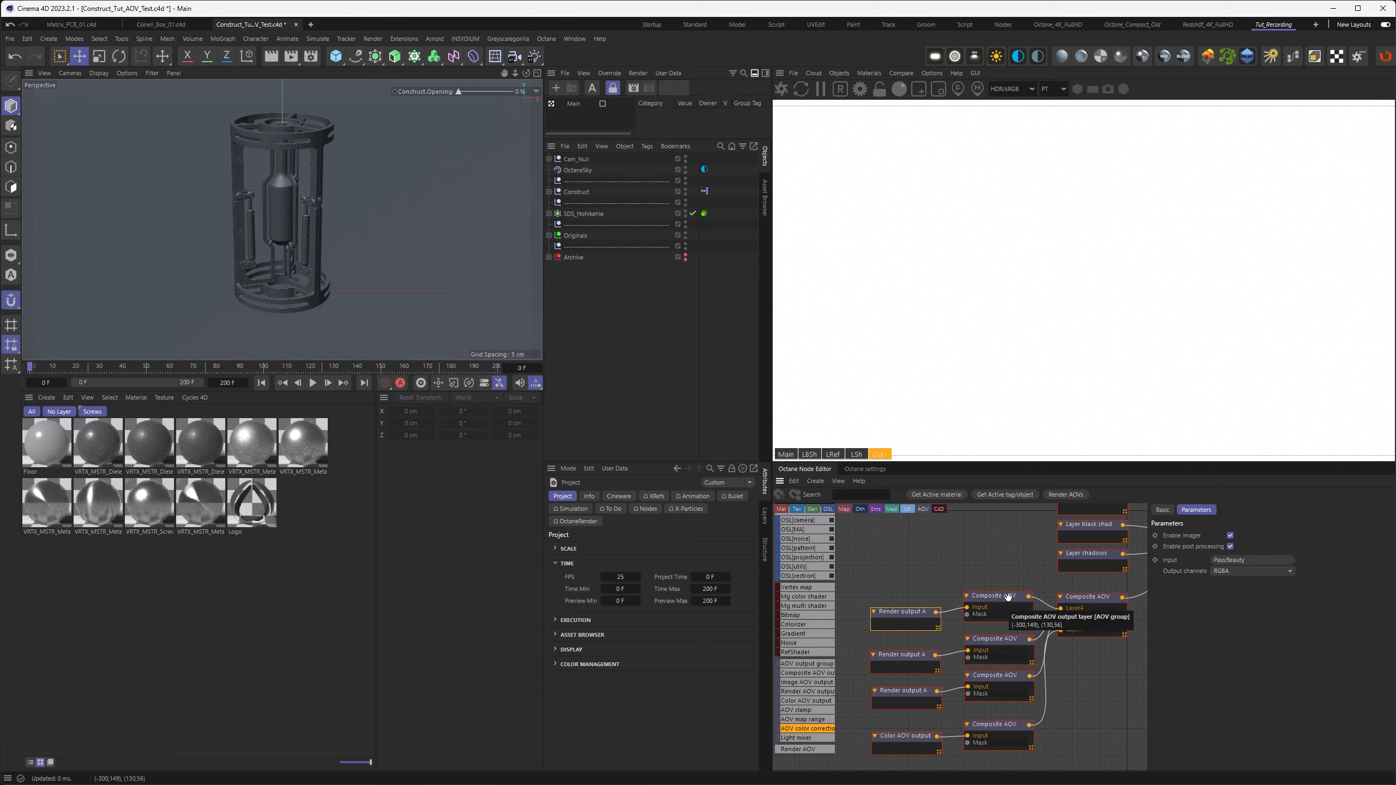
left_click_drag(1007, 597, 991, 571)
left_click_drag(913, 612, 909, 580)
left_click_drag(1006, 641, 989, 610)
left_click_drag(908, 656, 903, 620)
left_click_drag(1001, 677, 985, 652)
left_click_drag(922, 693, 915, 664)
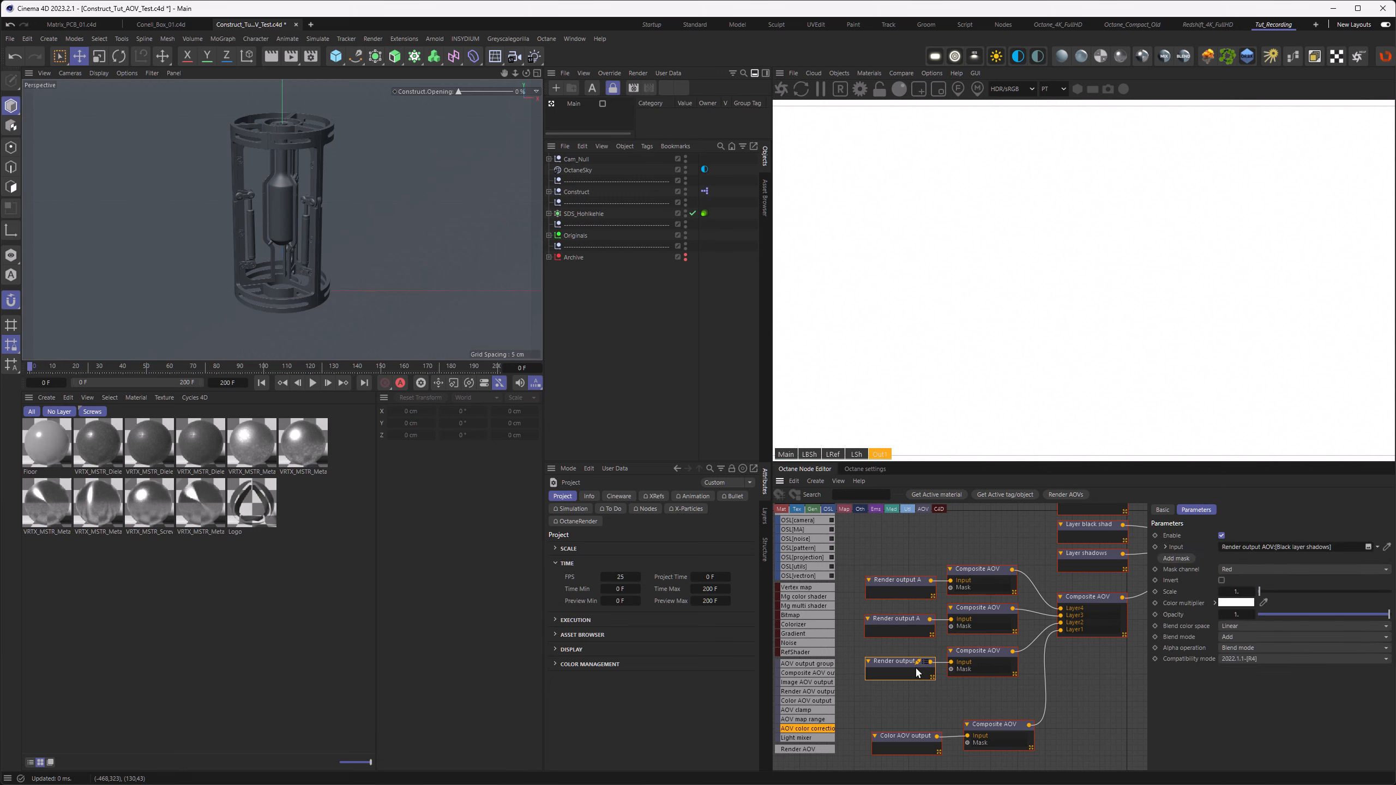
left_click_drag(1001, 726, 984, 692)
left_click_drag(910, 738, 904, 703)
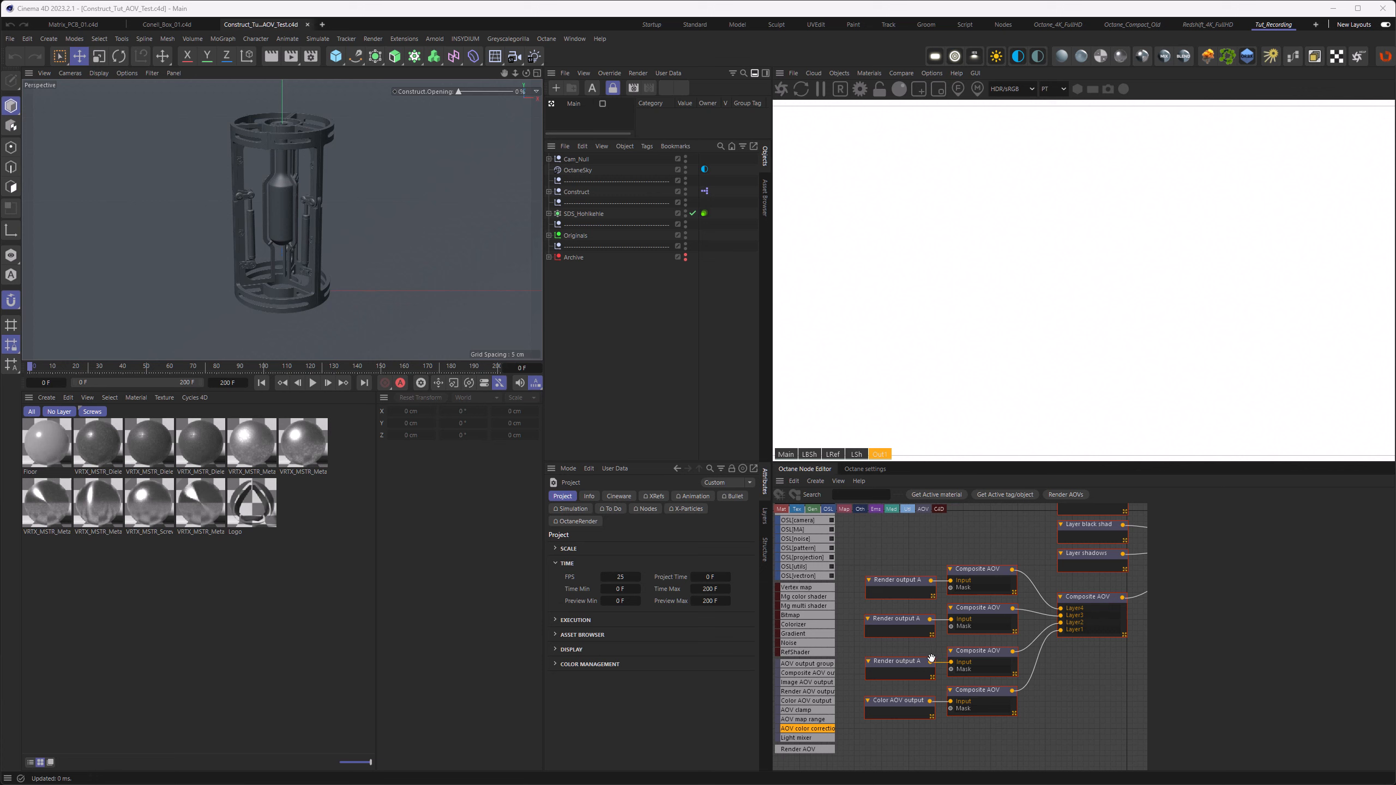
- Disable the Beauty and Layer reflections composite layers, and compare the black layer shadows pass with the composite output in the viewer
left_click(985, 577)
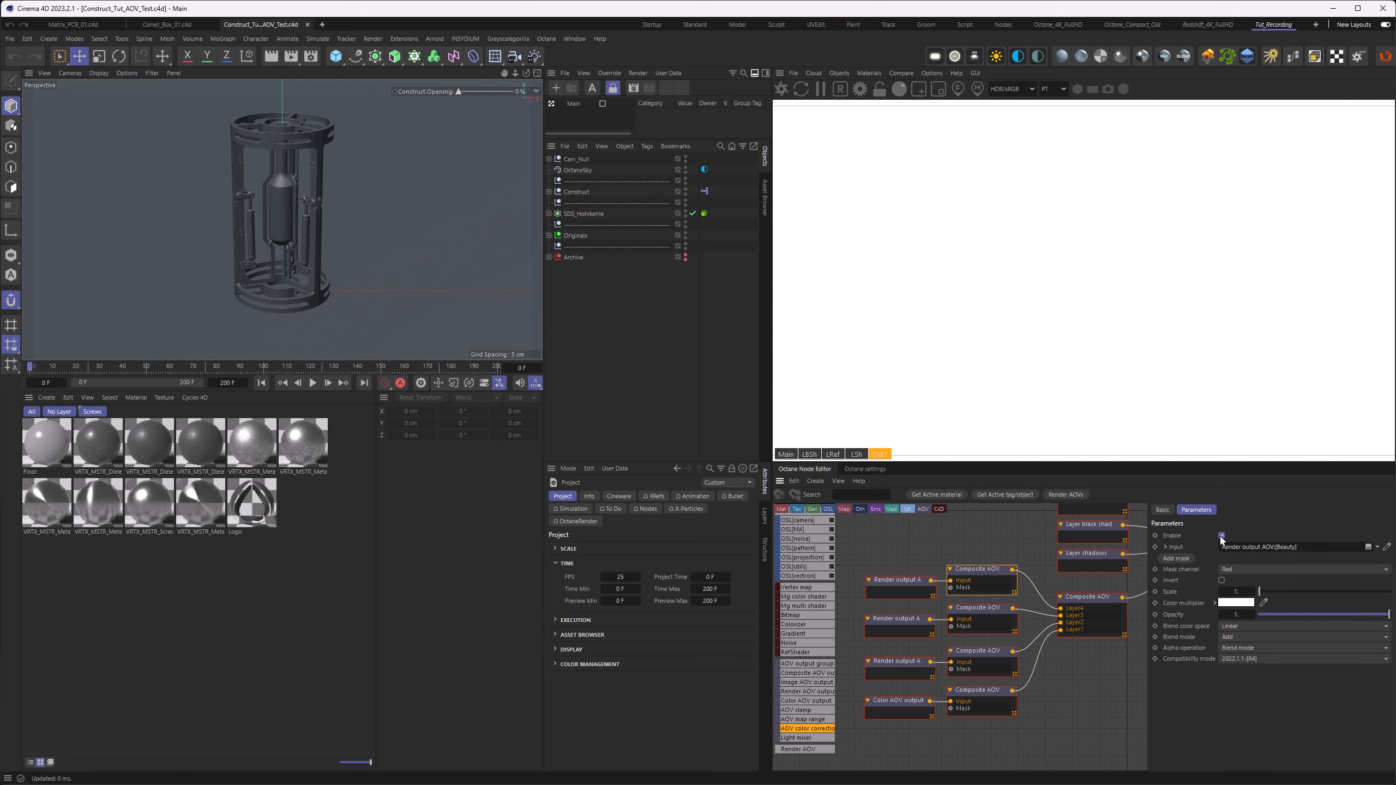
left_click(987, 618)
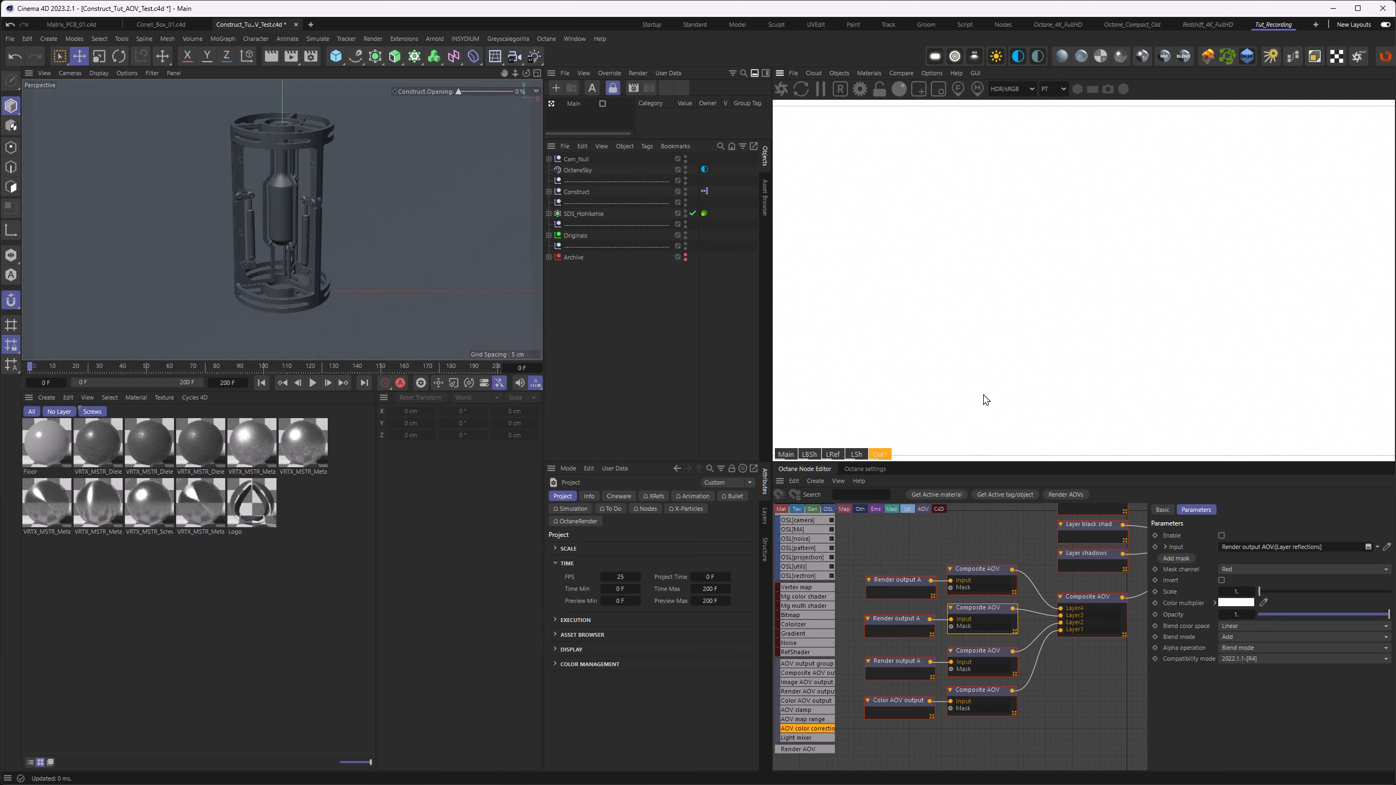
left_click(810, 454)
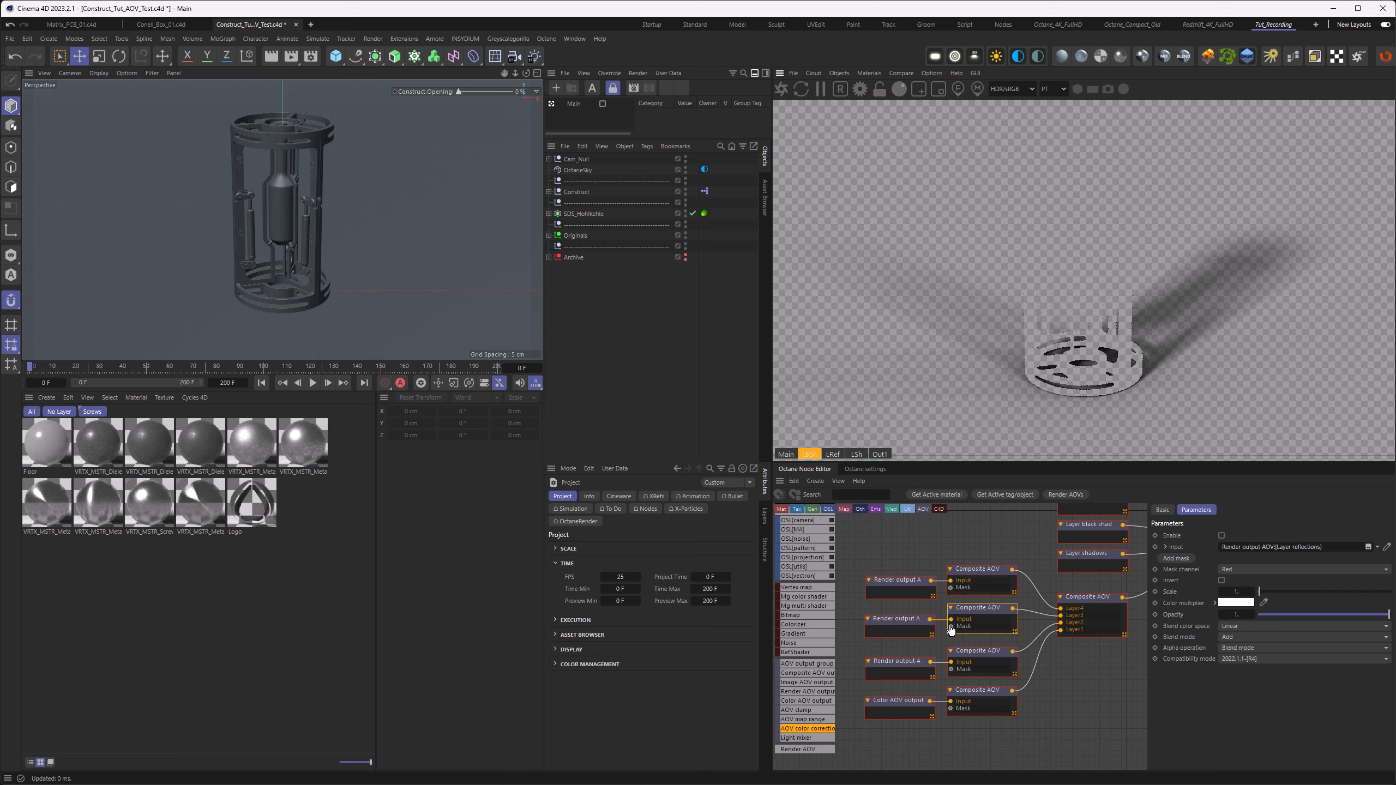
left_click(880, 454)
- Set the Black layer shadows composite layer's alpha operation to Alpha compositing and its blend mode to Normal
left_click(983, 657)
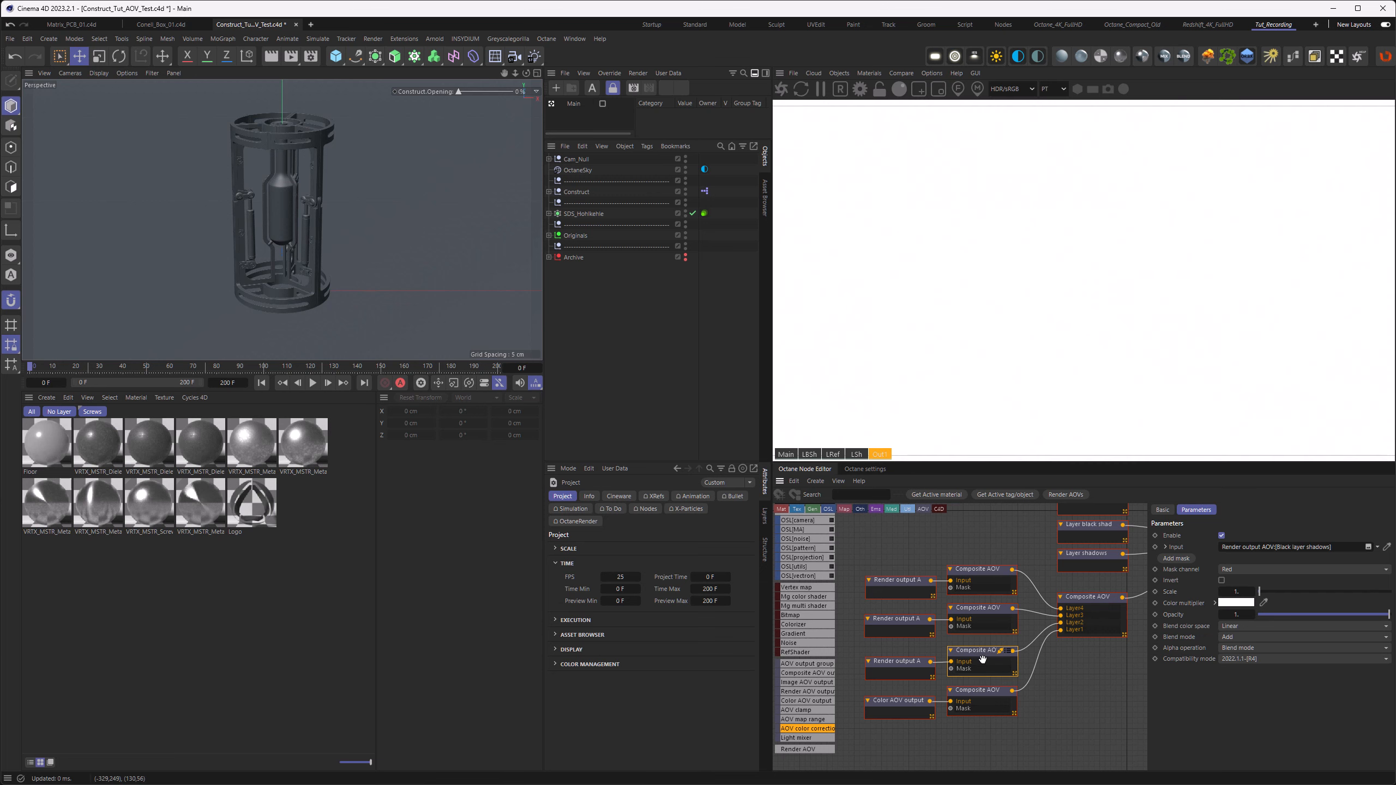
left_click(1234, 650)
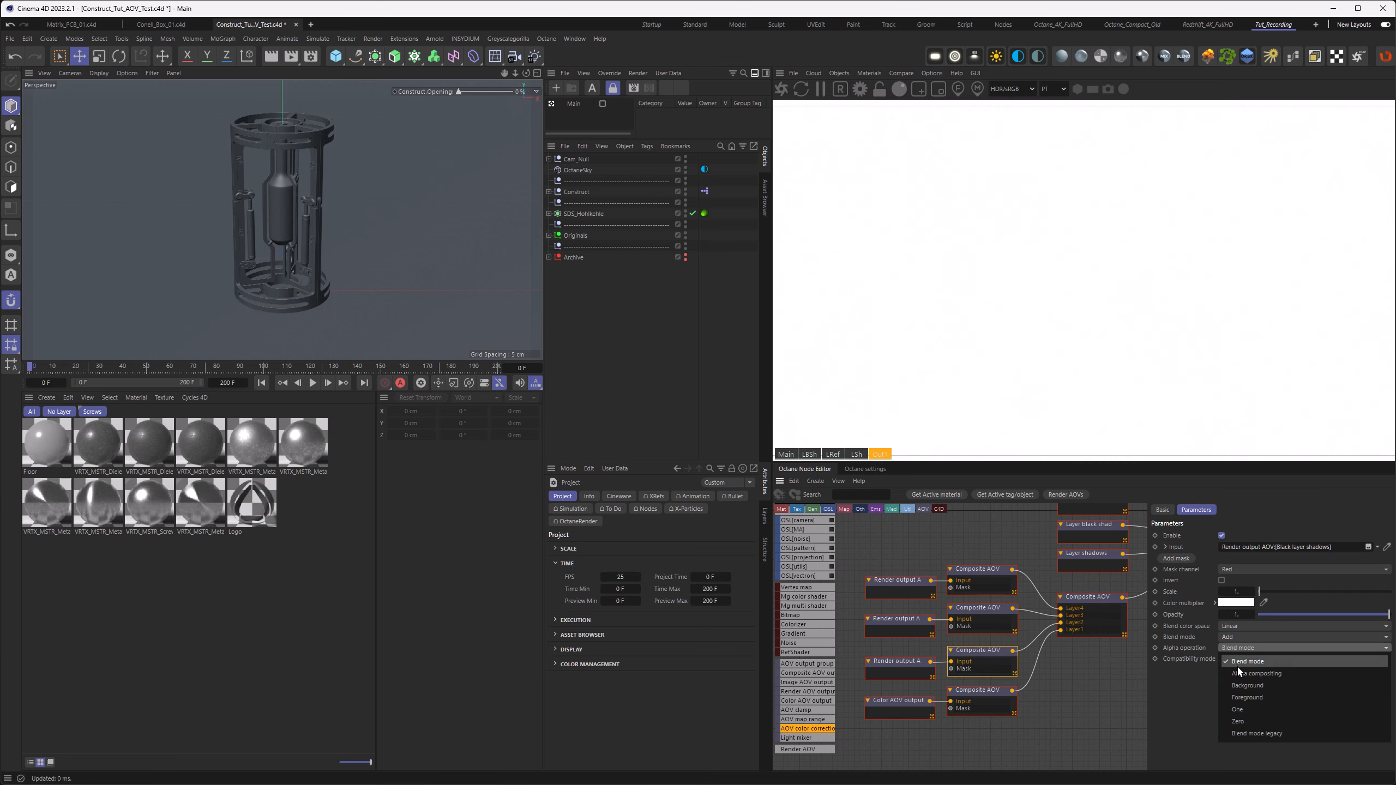
left_click(1239, 672)
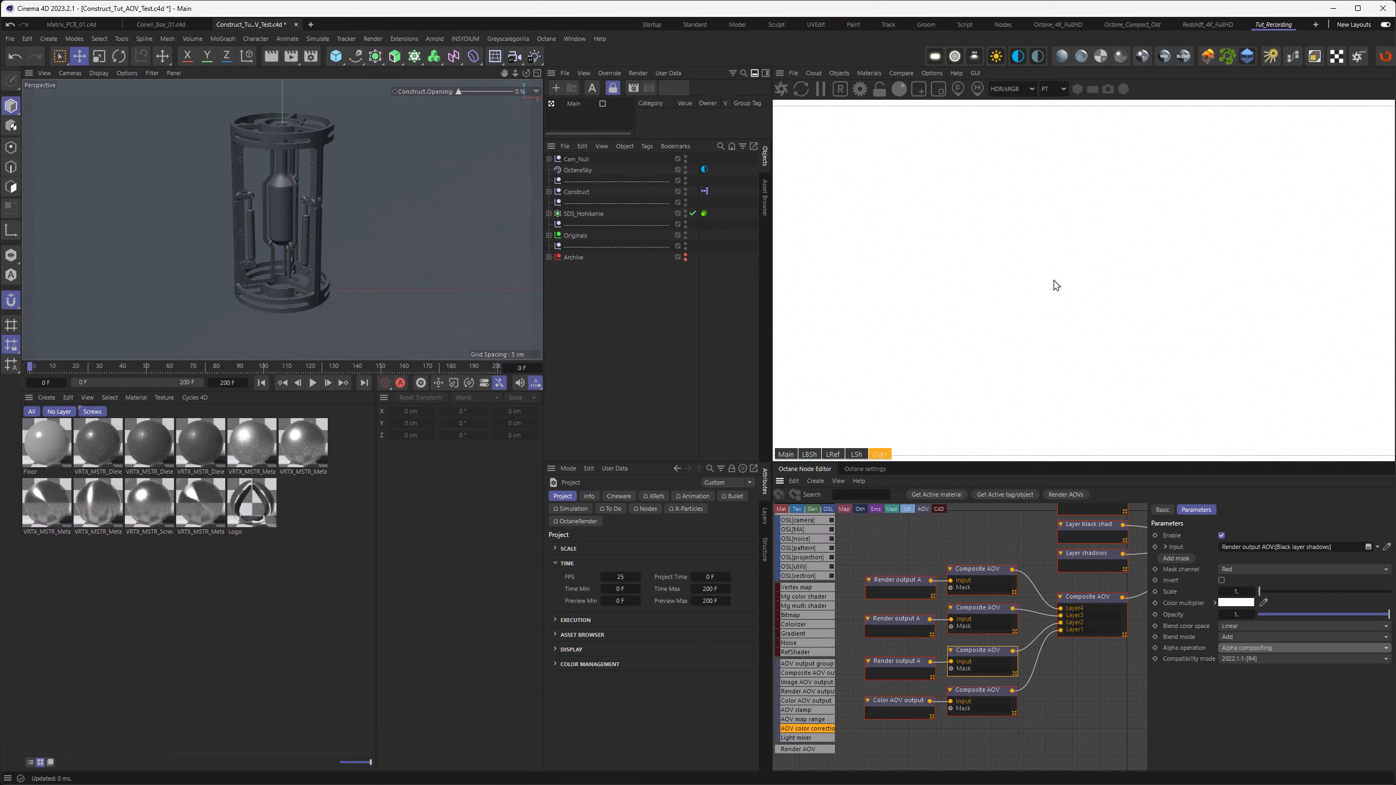
left_click(1241, 636)
left_click(1244, 651)
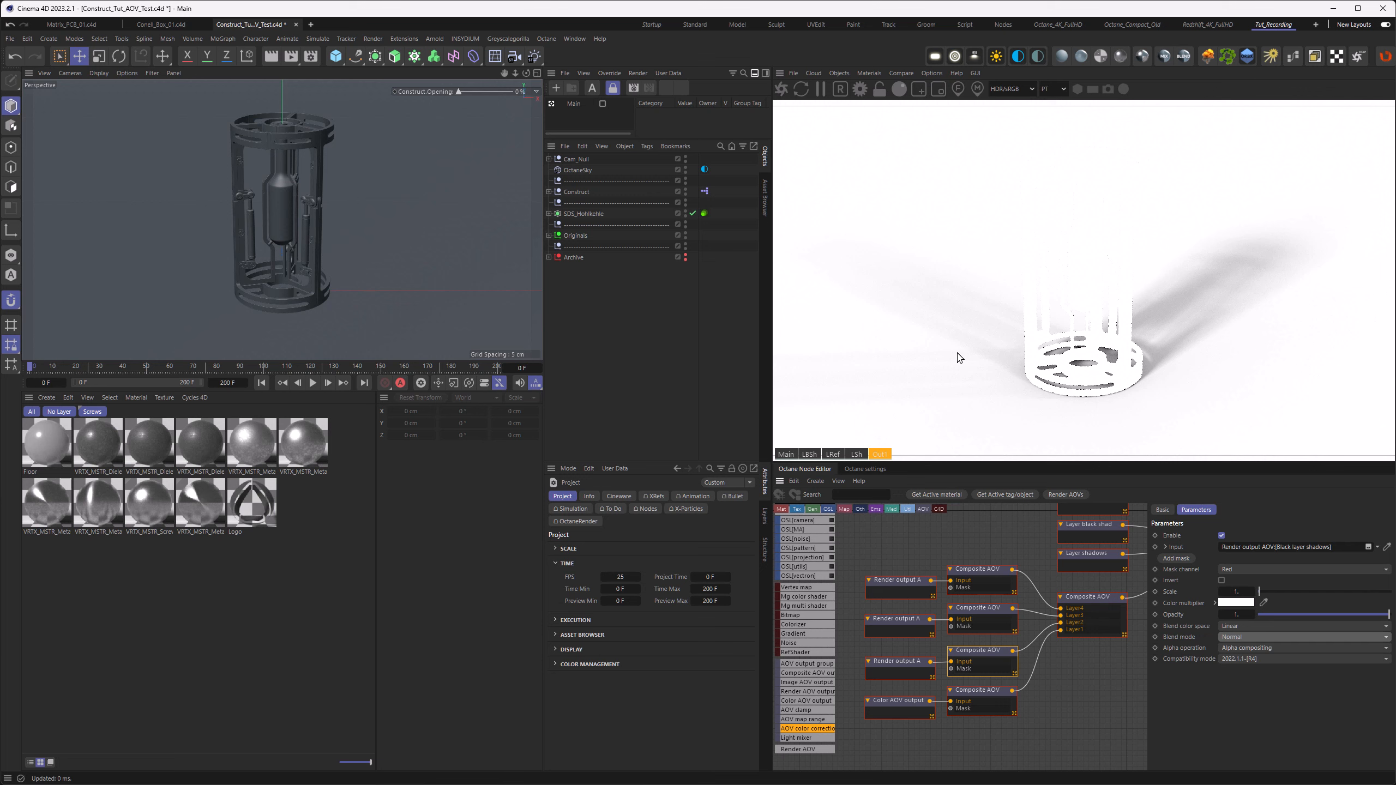
- Set the R, G and B values of the Color AOV output node to 0.5 each
left_click(905, 712)
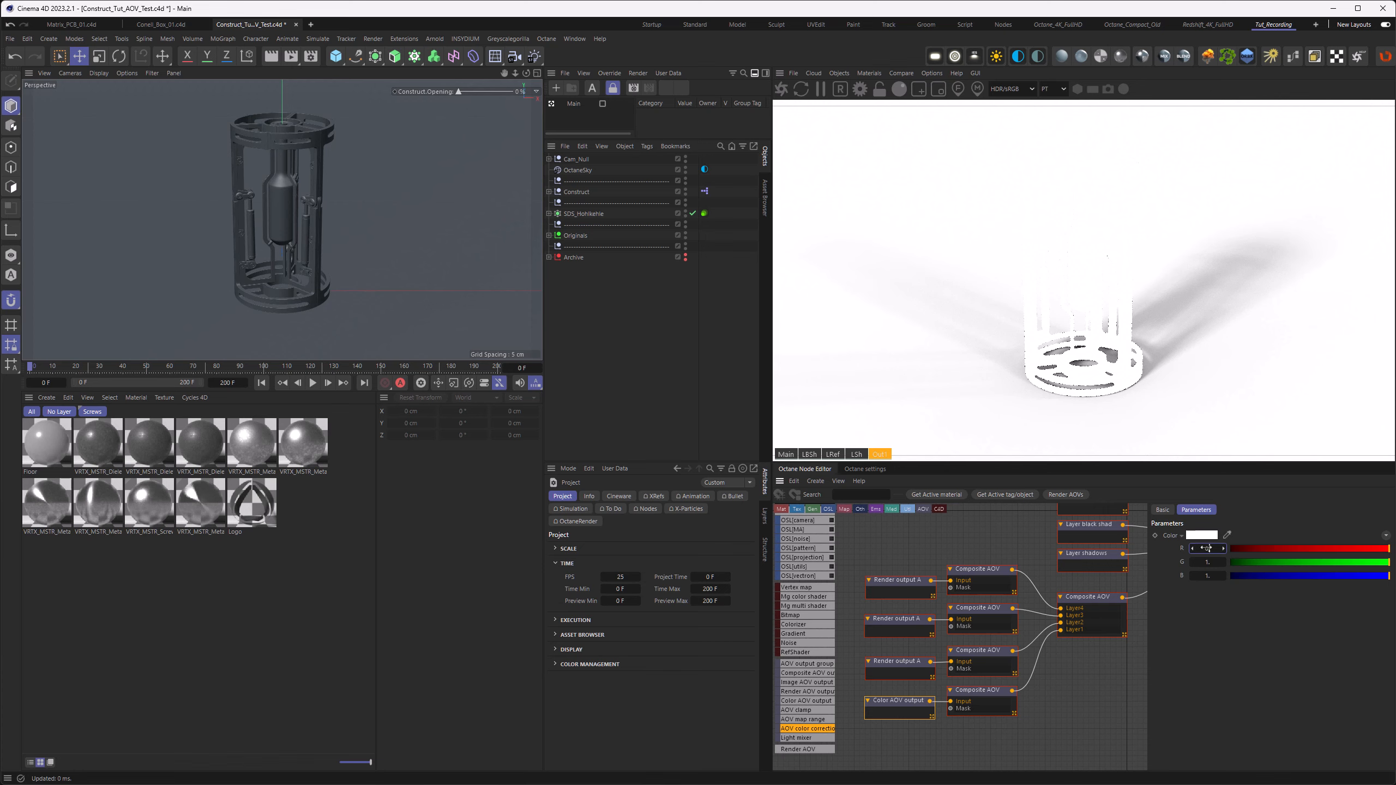
type("0.5")
key("Tab")
type("0.5")
key("Tab")
type("0.5")
key("Return")
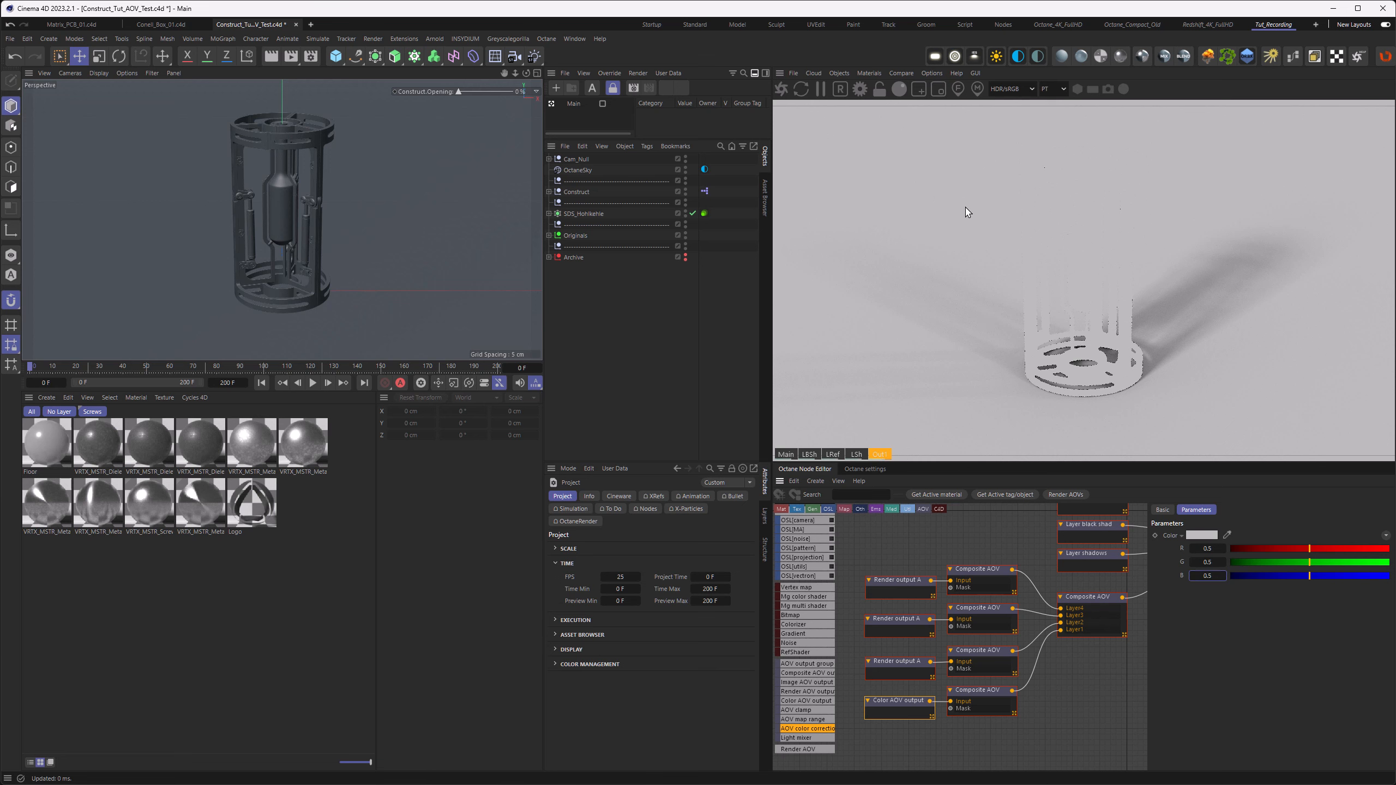
- Set the Color AOV output node's color to a neutral grey with a V value of 50%
left_click(908, 715)
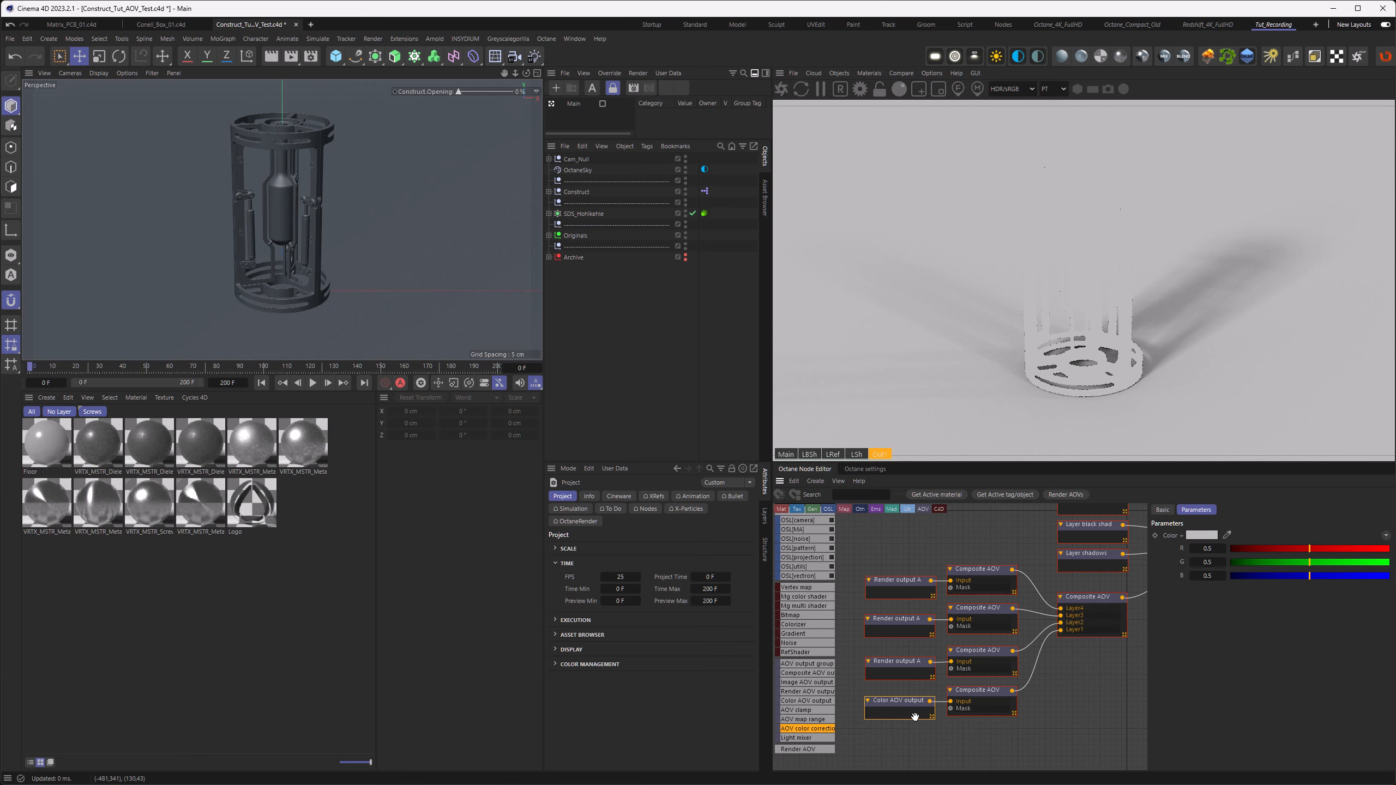
left_click(1200, 536)
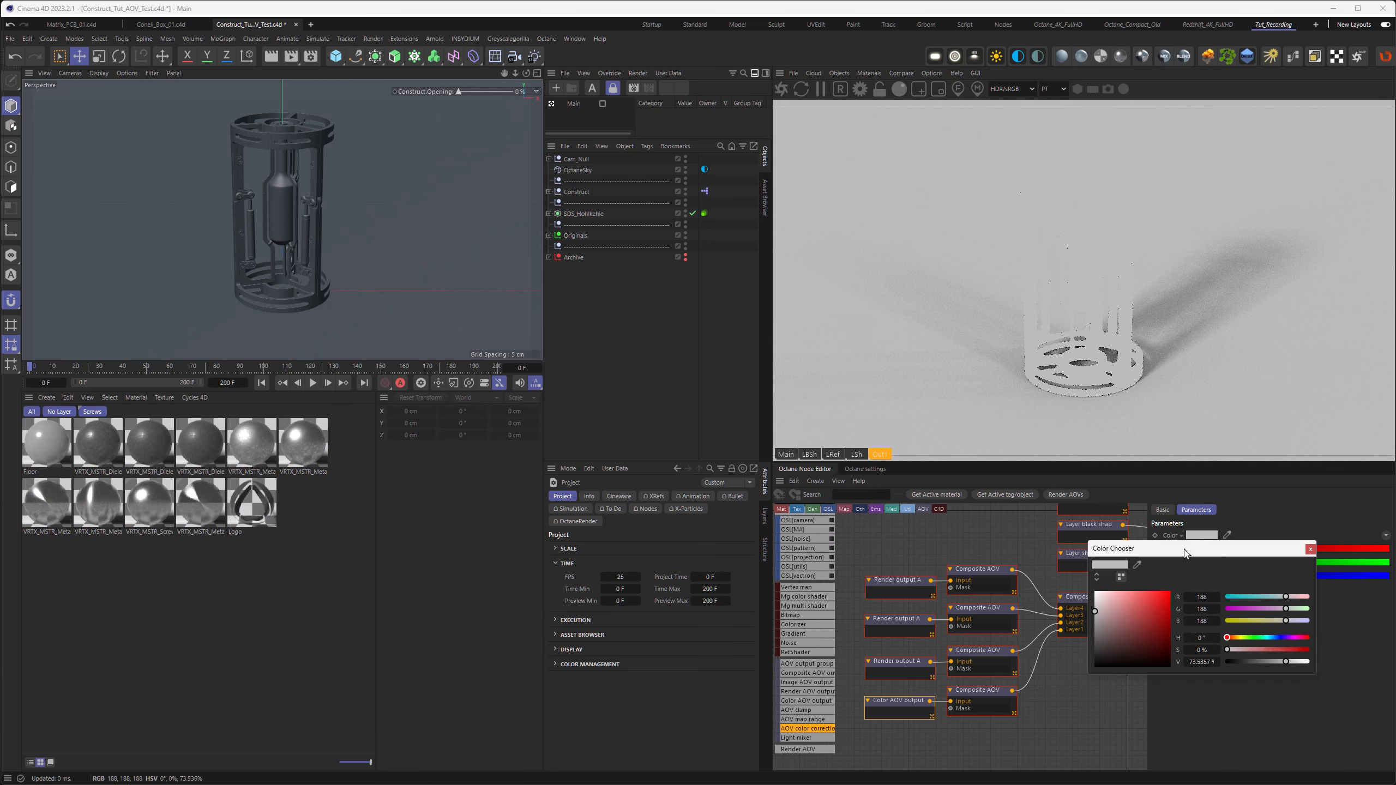
left_click(1198, 663)
type("50")
key("Return")
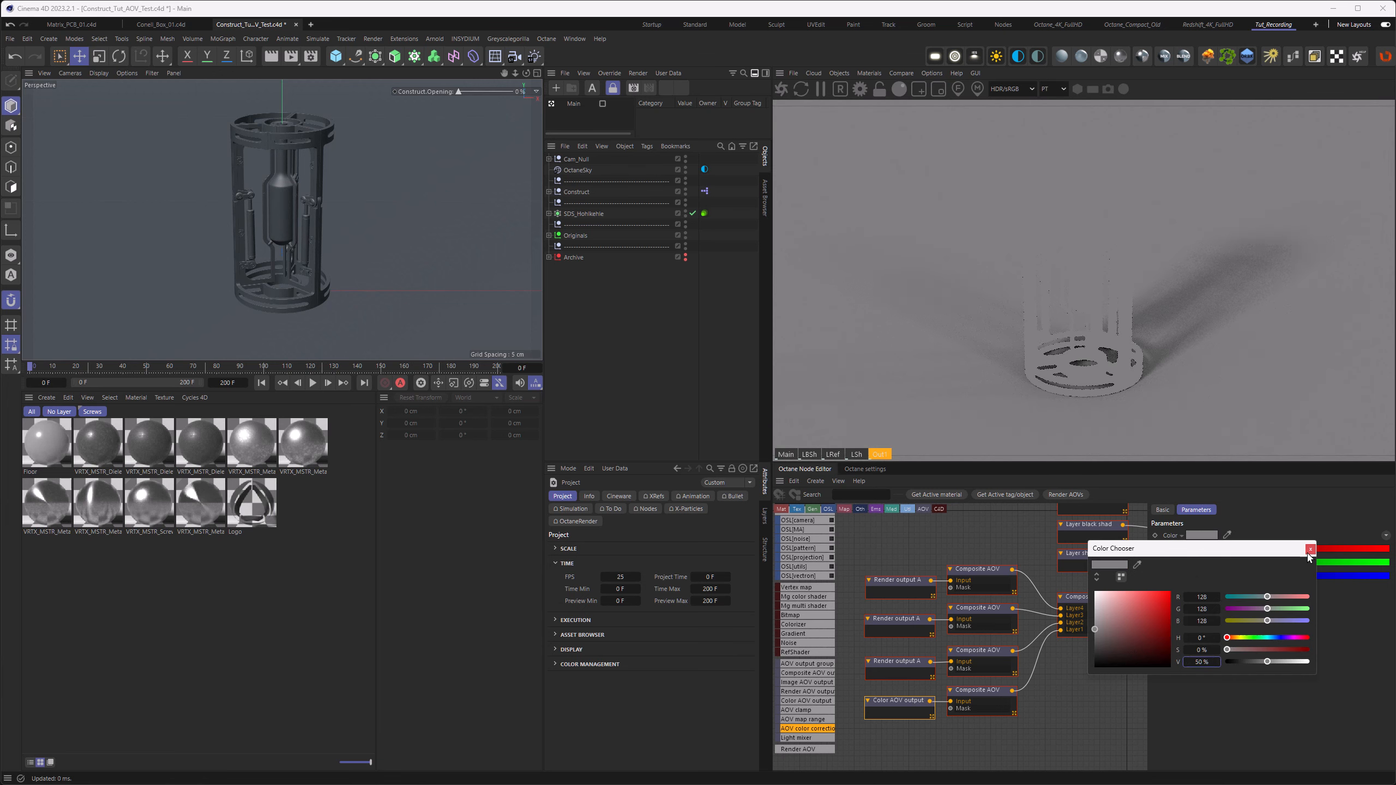
left_click(1310, 548)
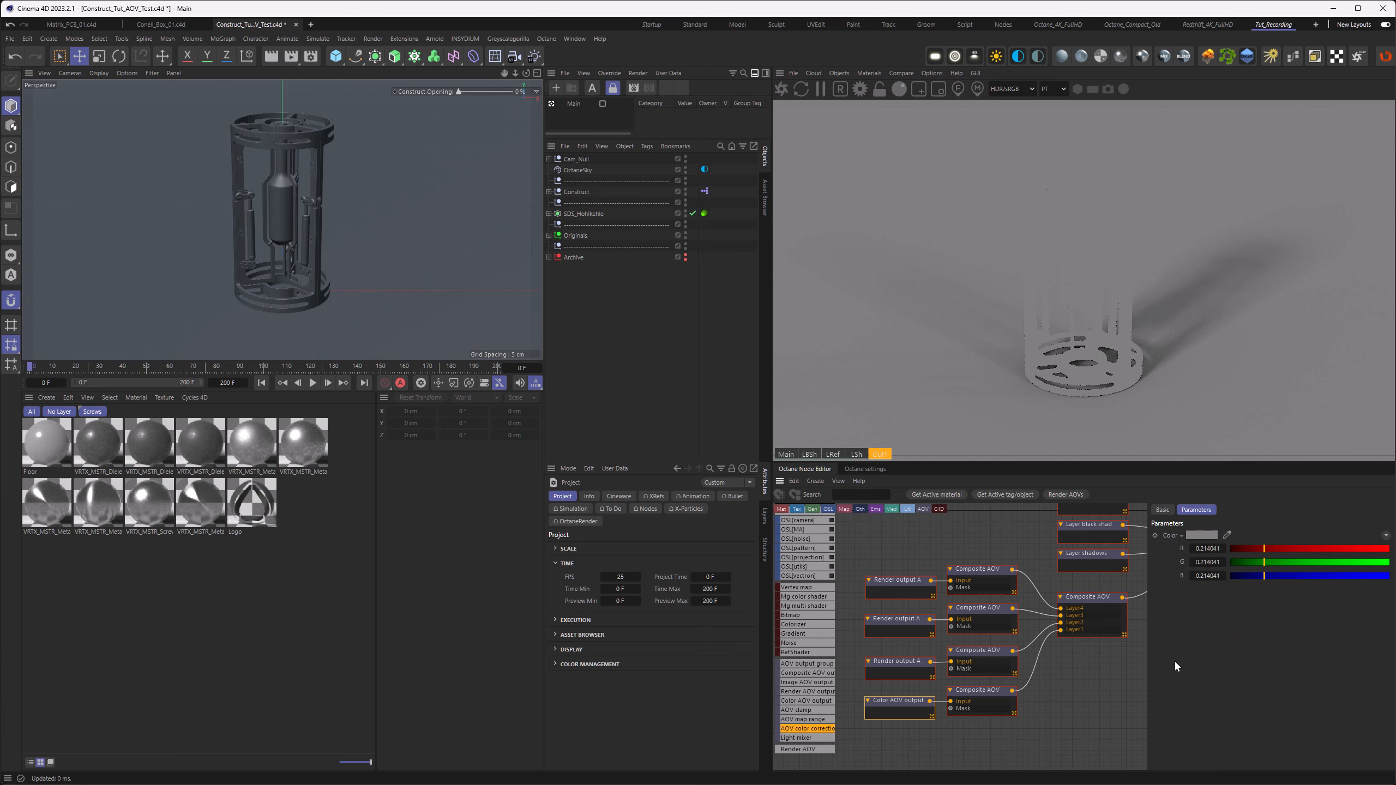
- Enable the Layer reflections and Beauty composite layers again
left_click(980, 608)
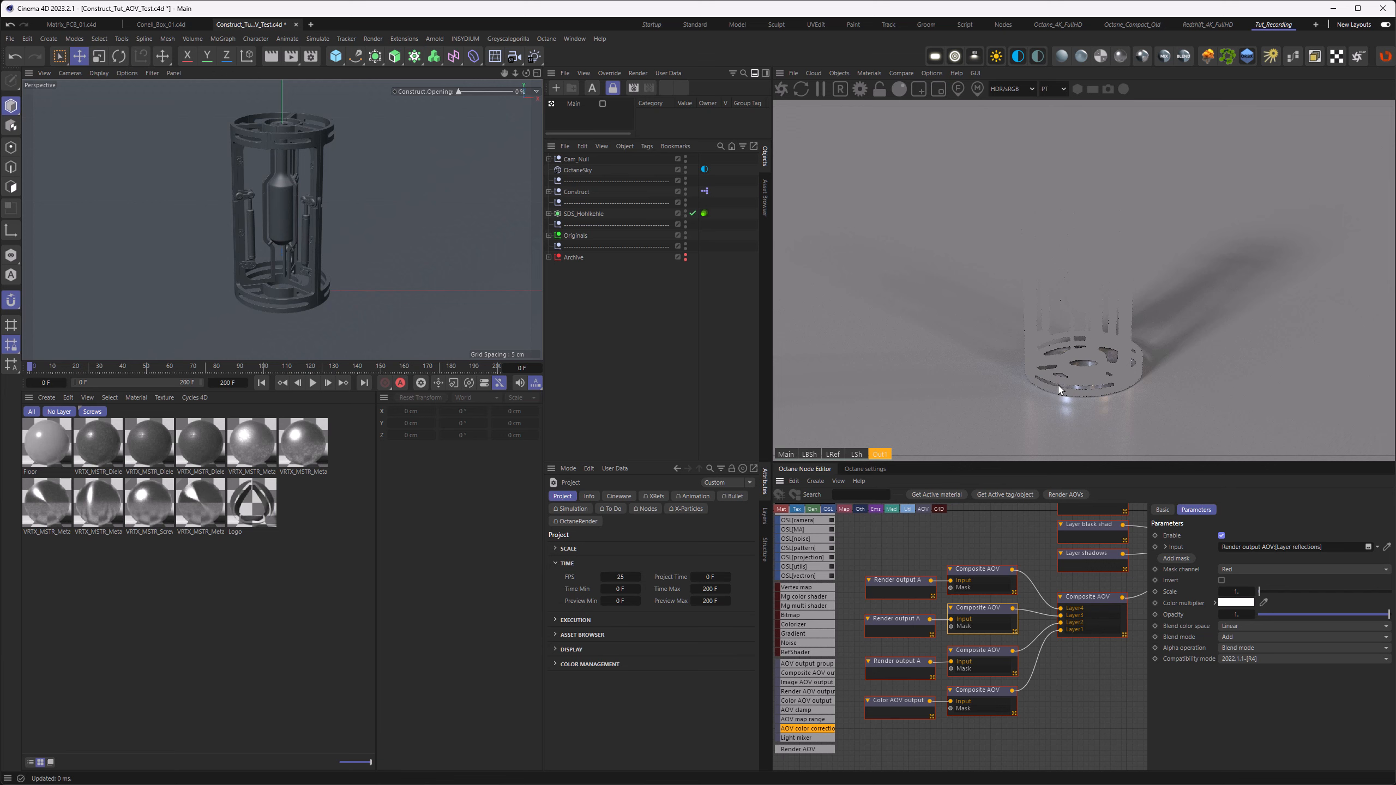
left_click(984, 570)
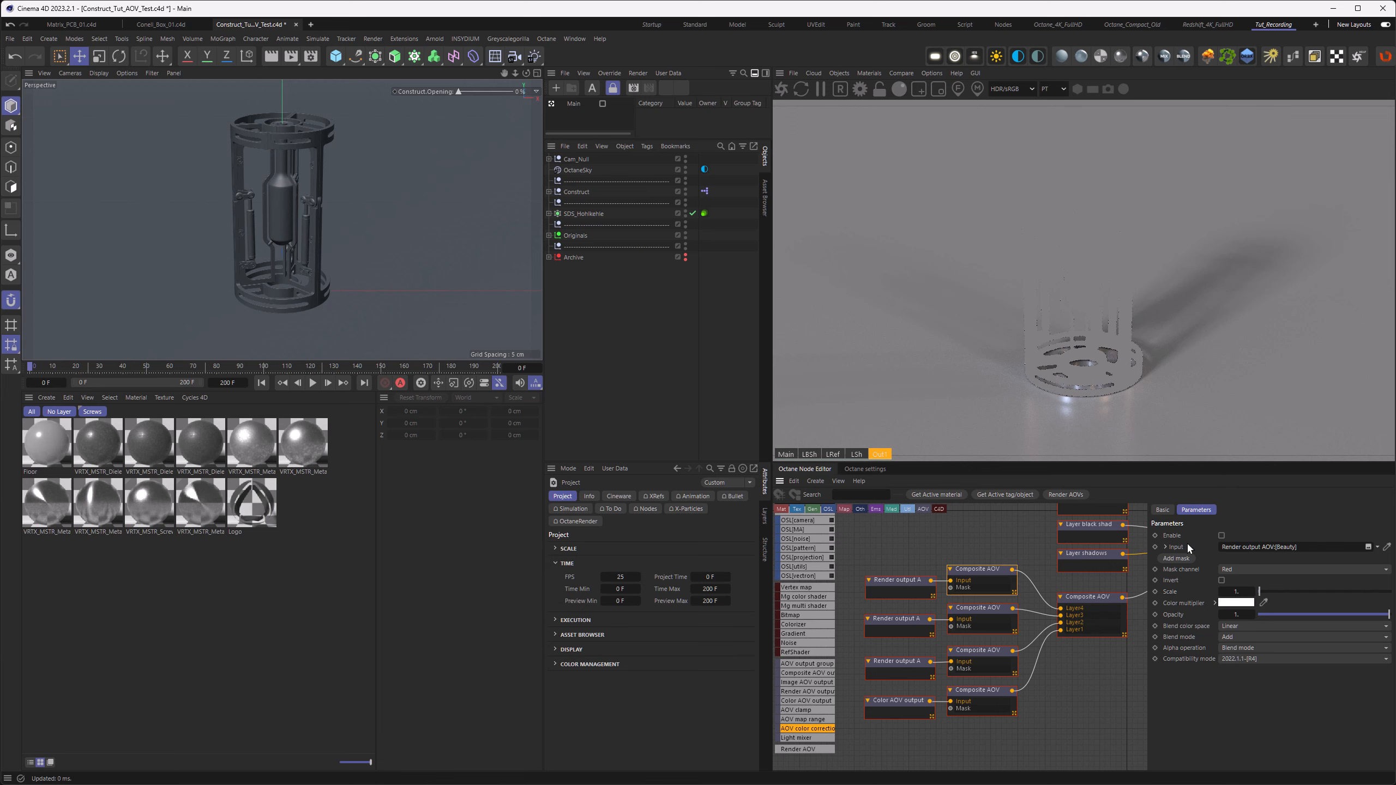
left_click(1222, 536)
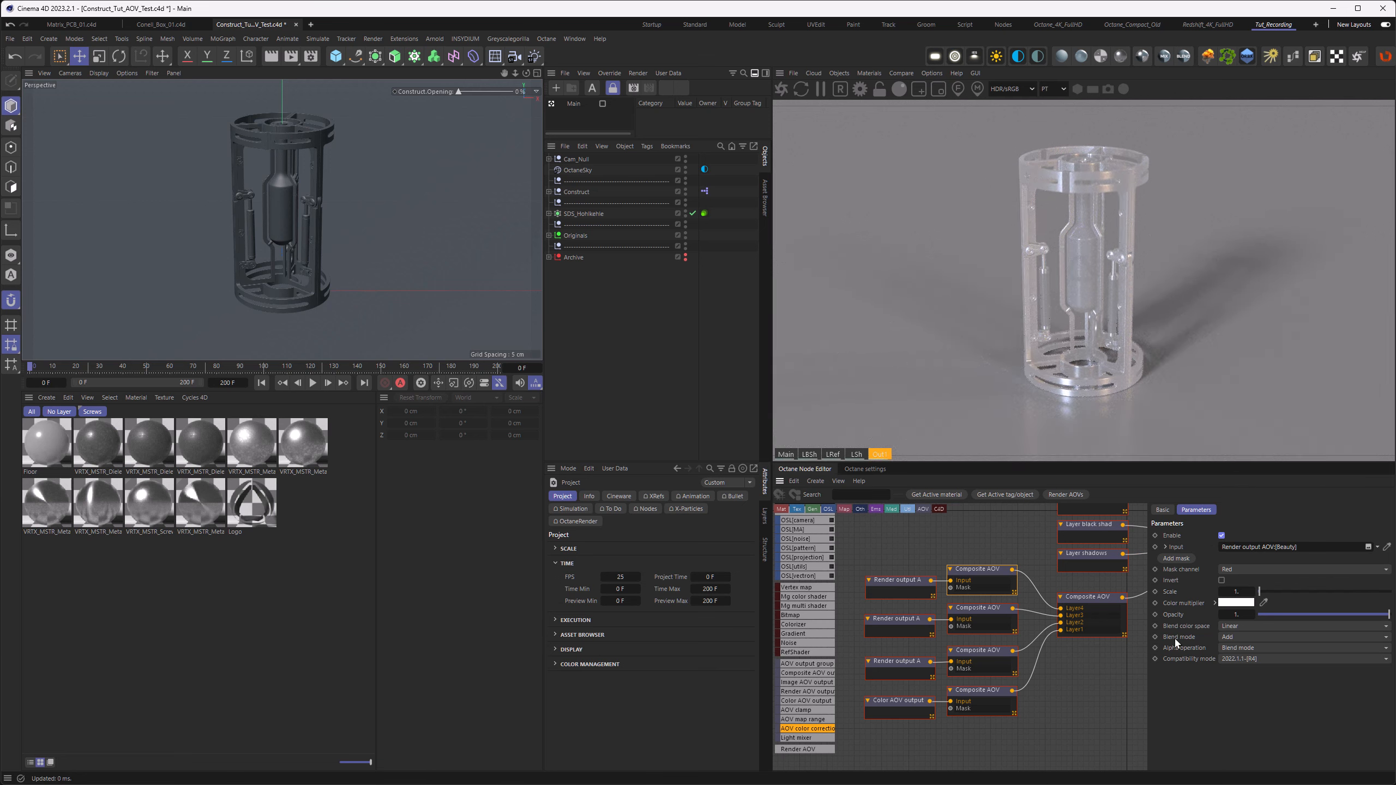
- Set the Beauty composite layer's blend mode to Normal and alpha operation to Alpha compositing, and compare the composite output with the main pass
left_click(1237, 638)
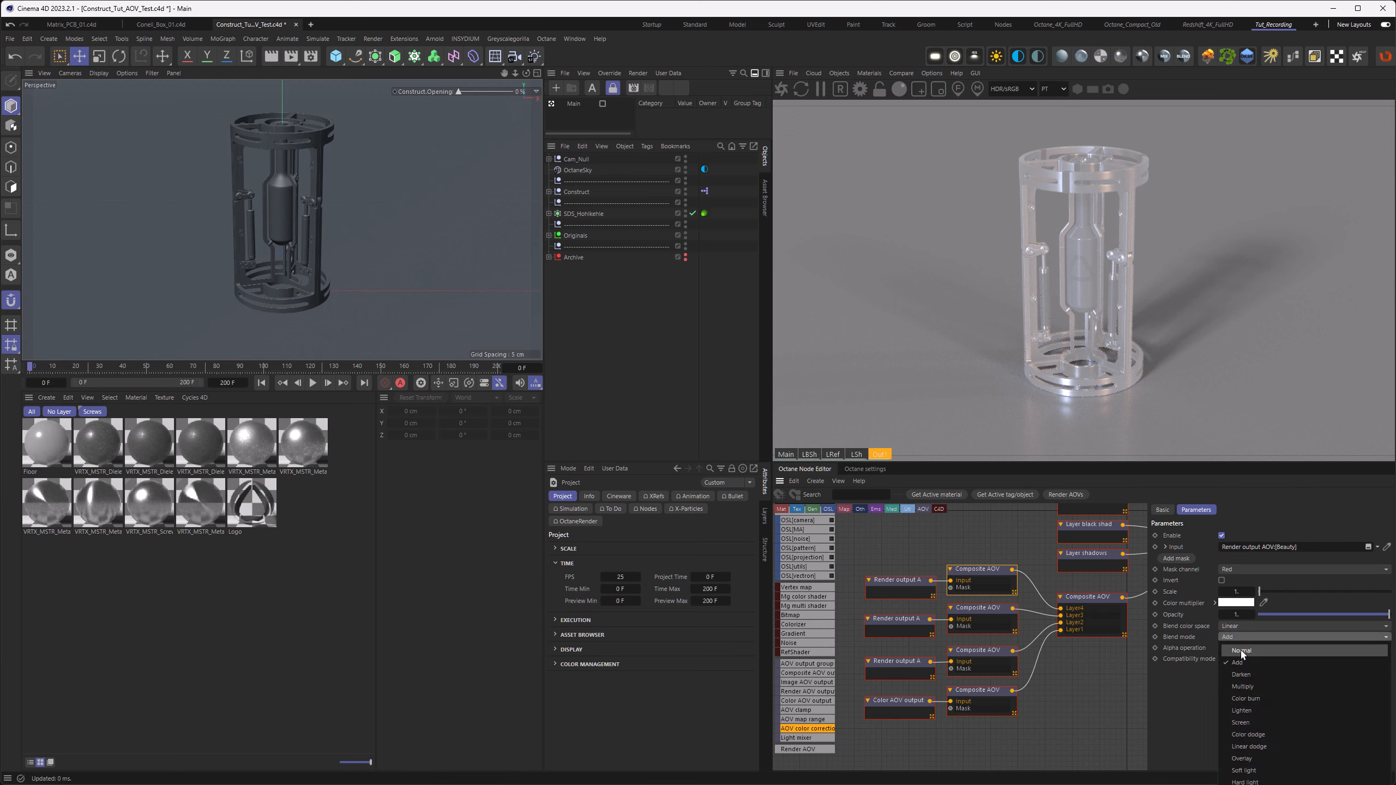
left_click(1241, 651)
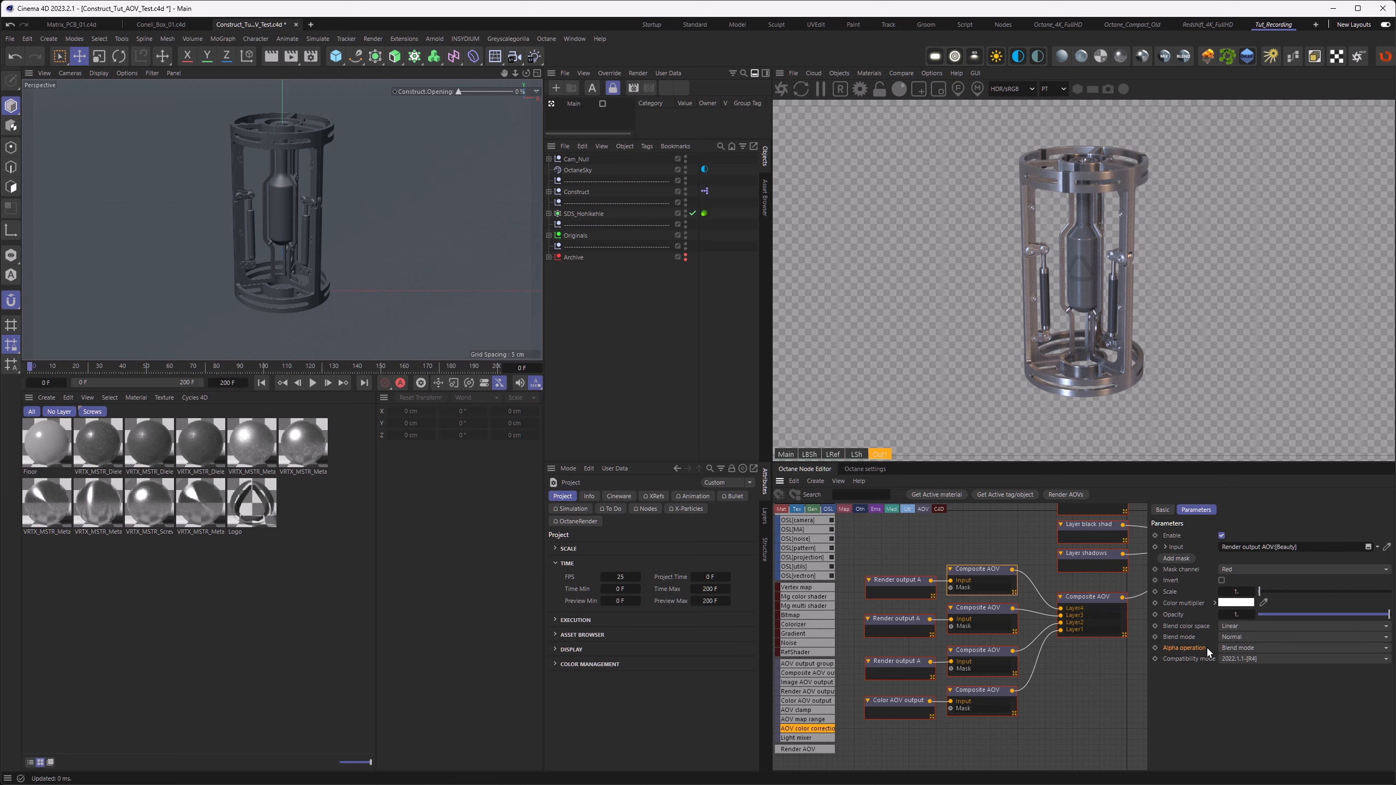
left_click(1239, 649)
left_click(1246, 674)
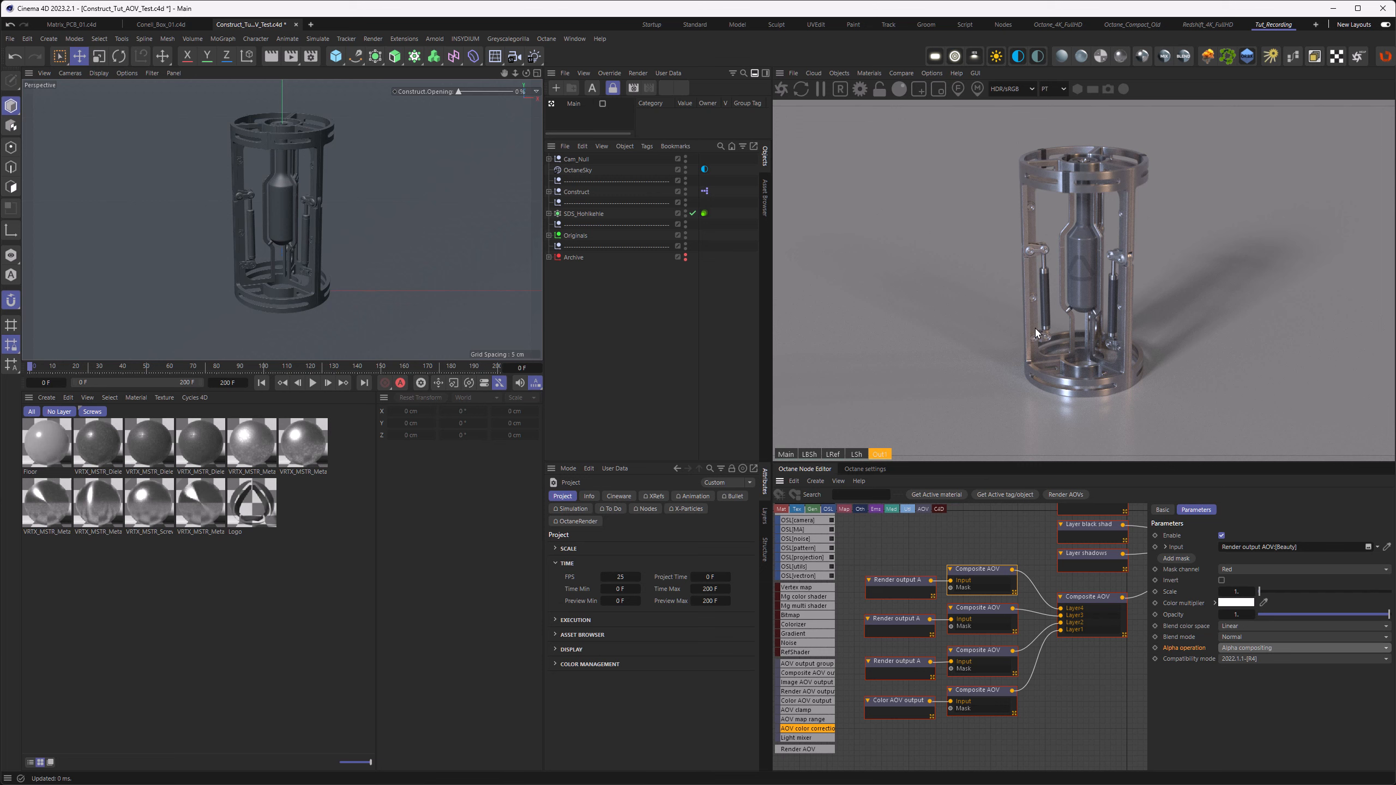
left_click(786, 454)
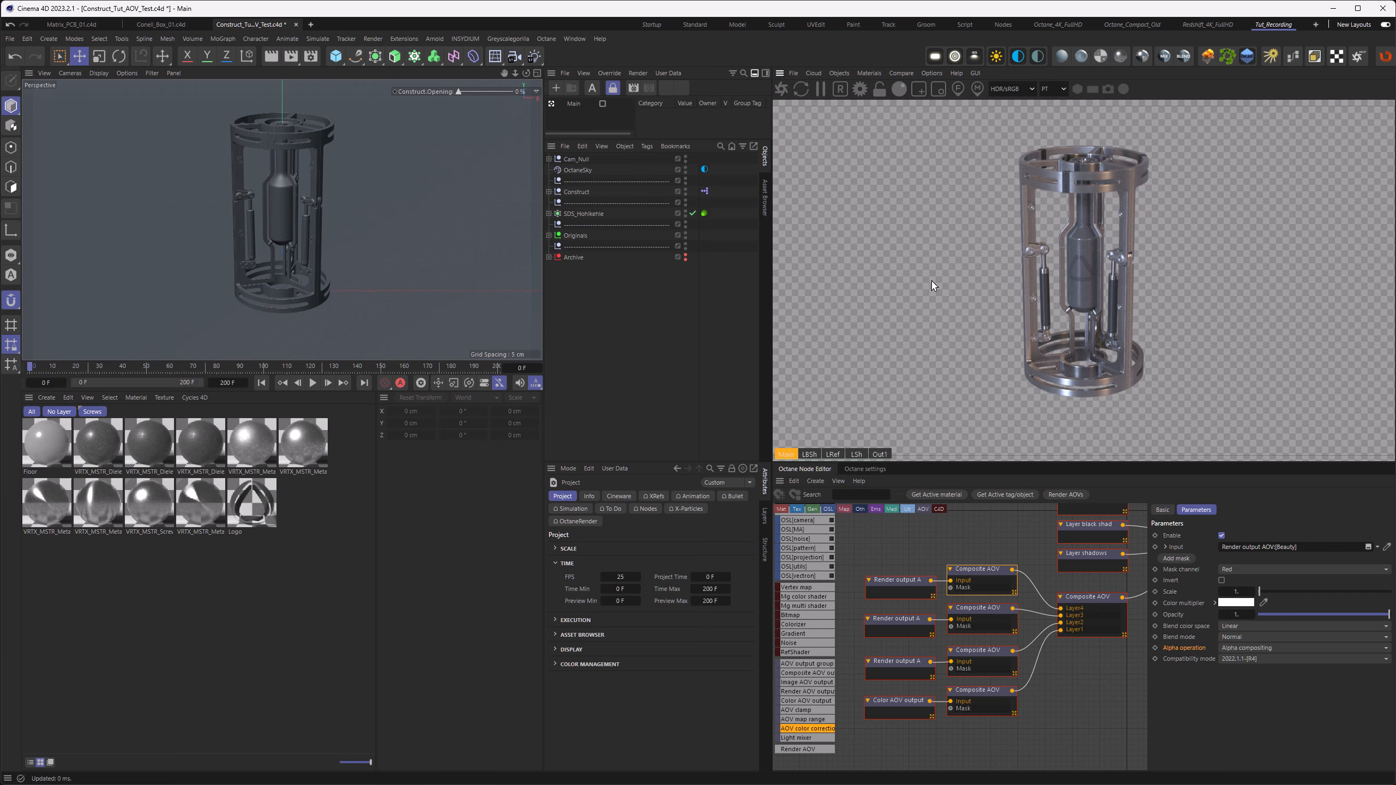
left_click(880, 454)
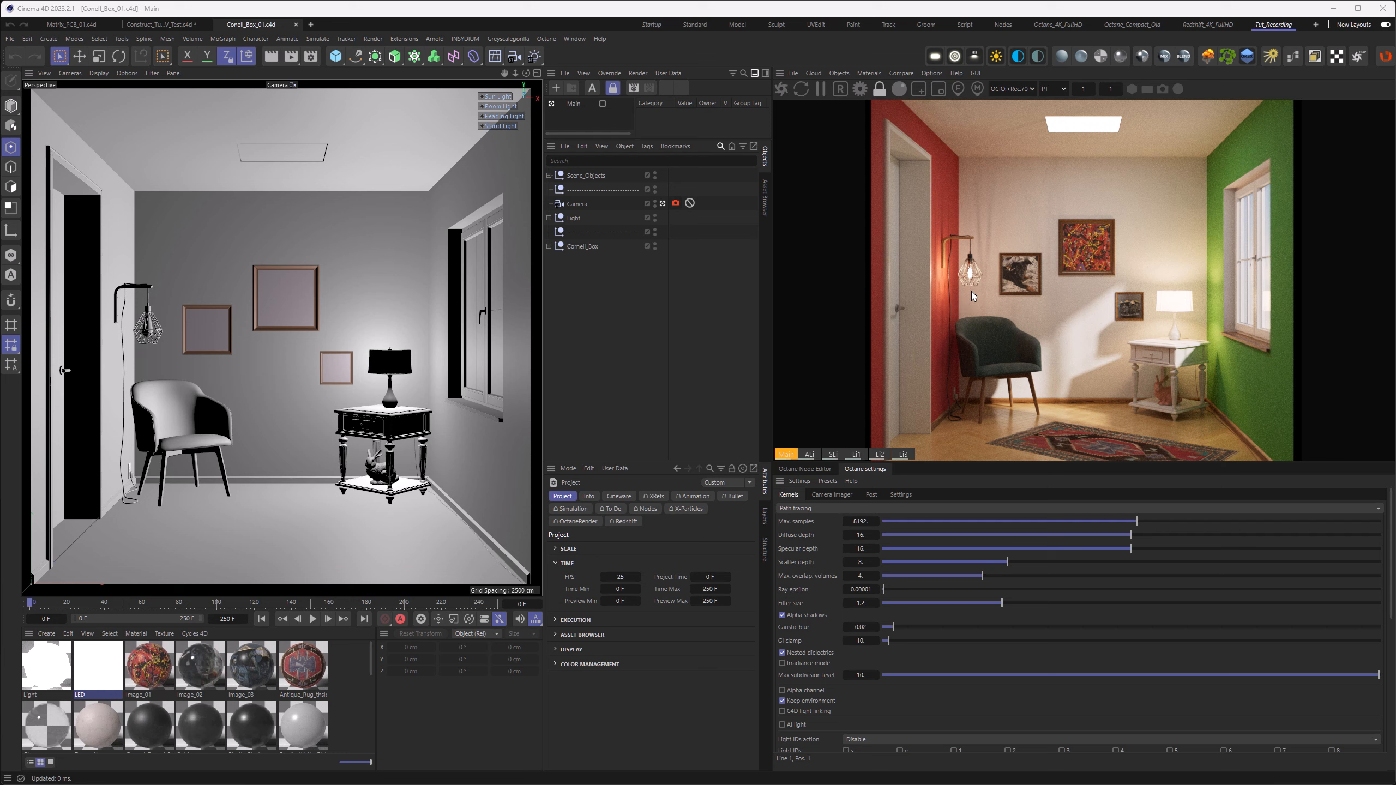
- Check the ambient, sunlight and Light ID 1 to 3 passes of the Cornell box scene, and return to the main pass
left_click(811, 455)
left_click(833, 454)
left_click(855, 455)
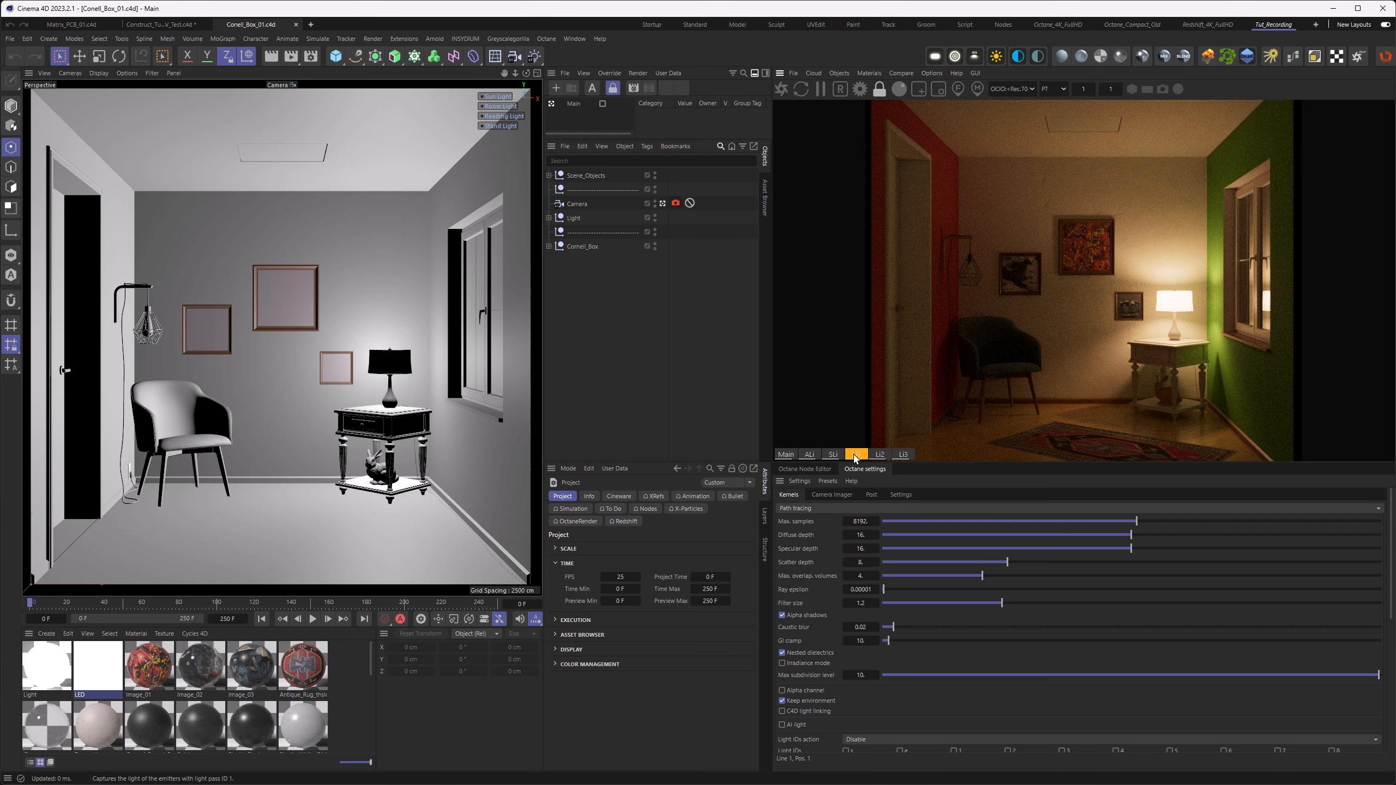
left_click(879, 456)
left_click(903, 454)
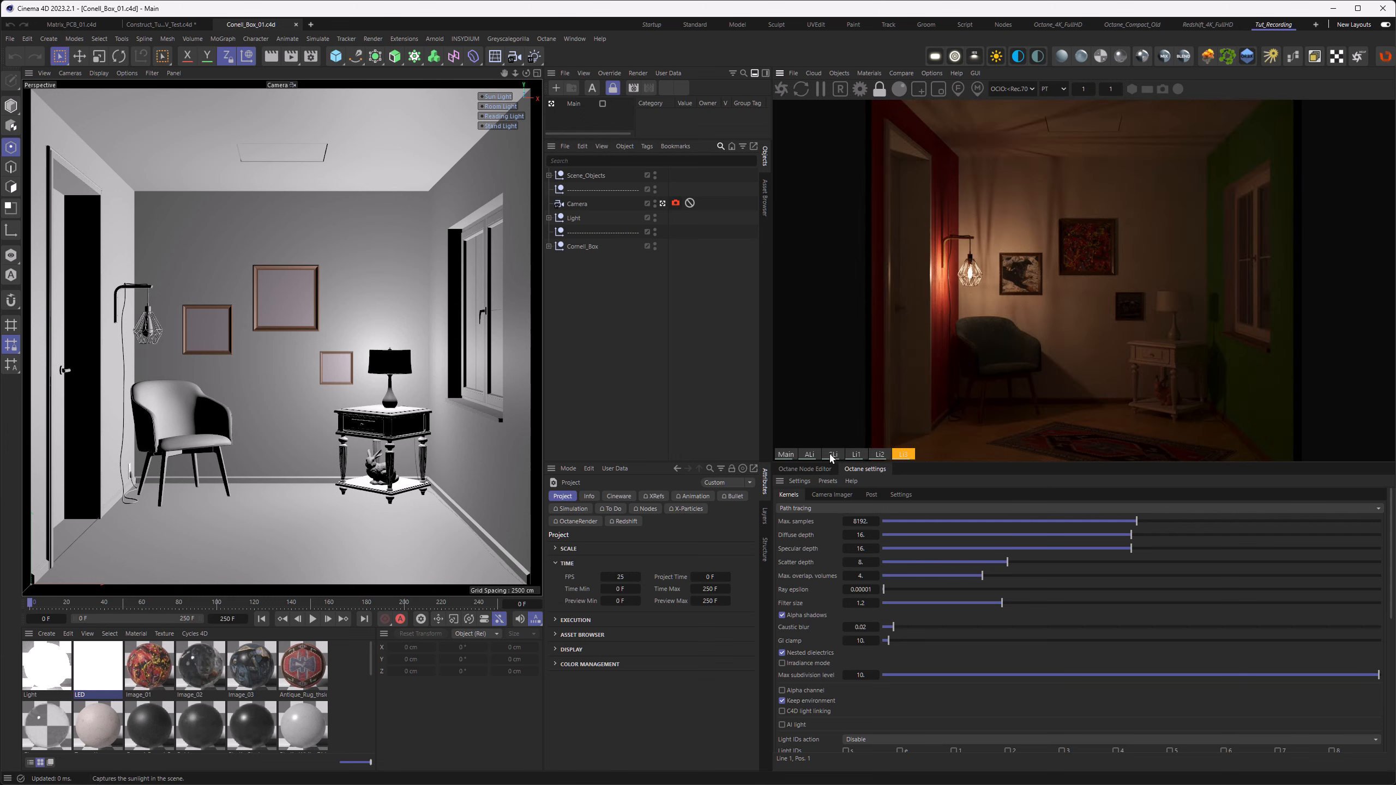
left_click(786, 454)
- Apply the Light mix node preset to the AOV groups in the Octane render settings
left_click(310, 57)
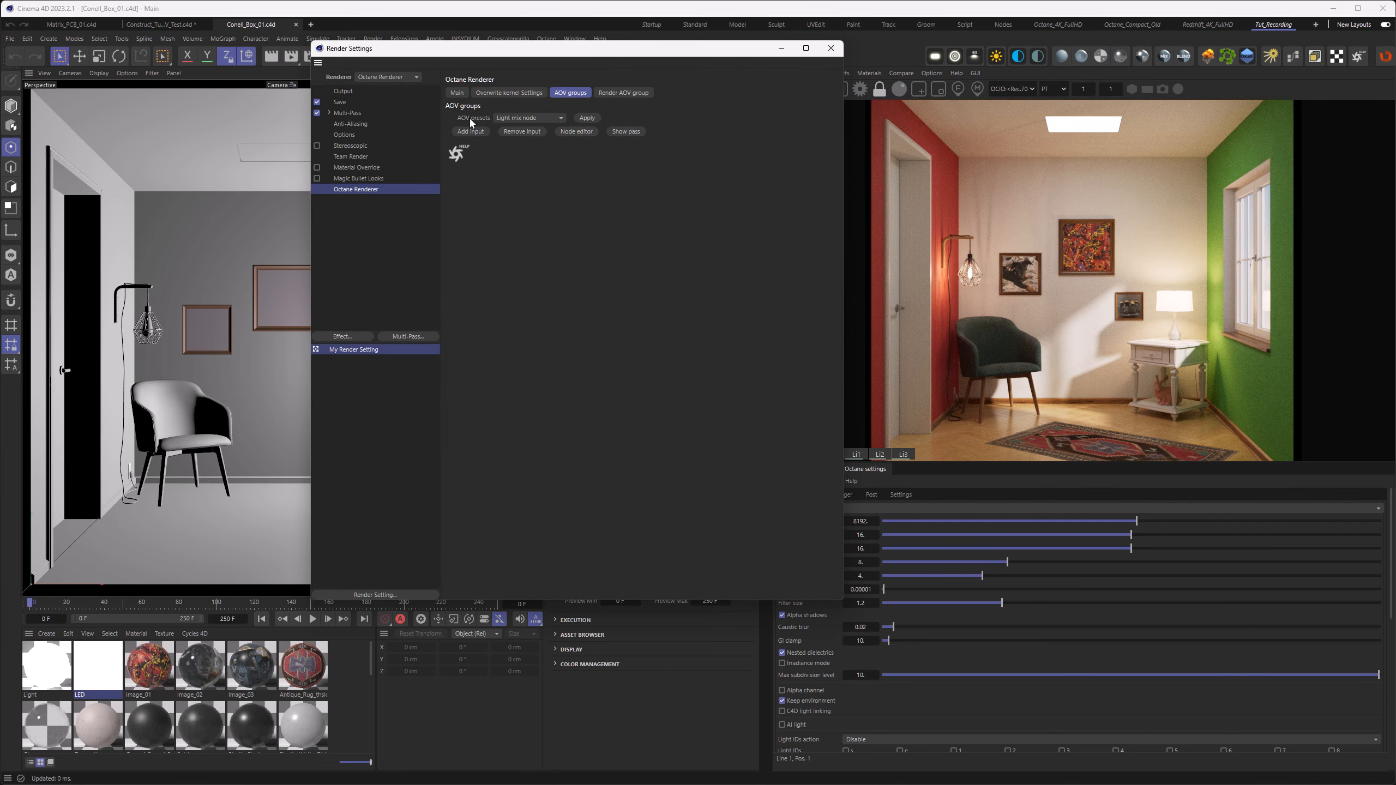
left_click(517, 118)
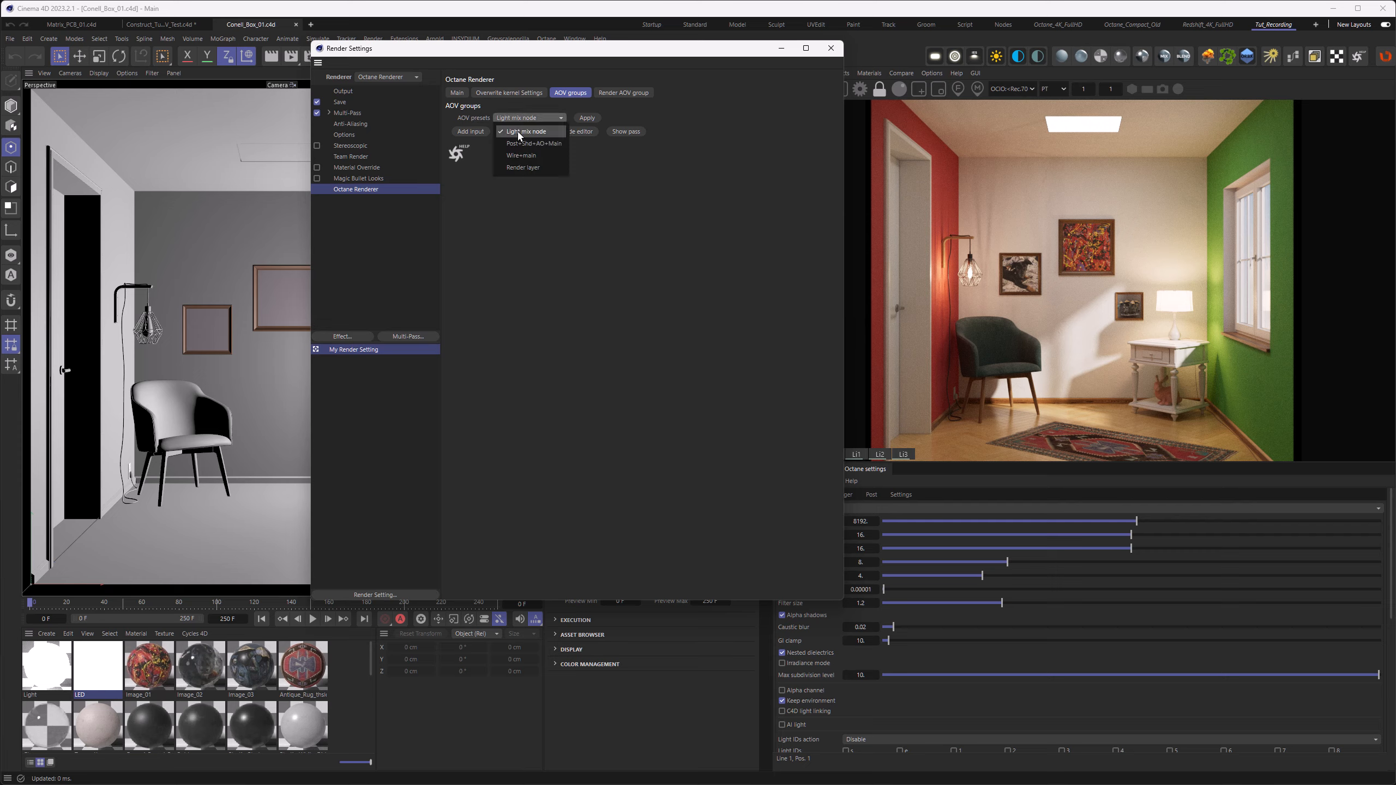
left_click(519, 132)
left_click(585, 117)
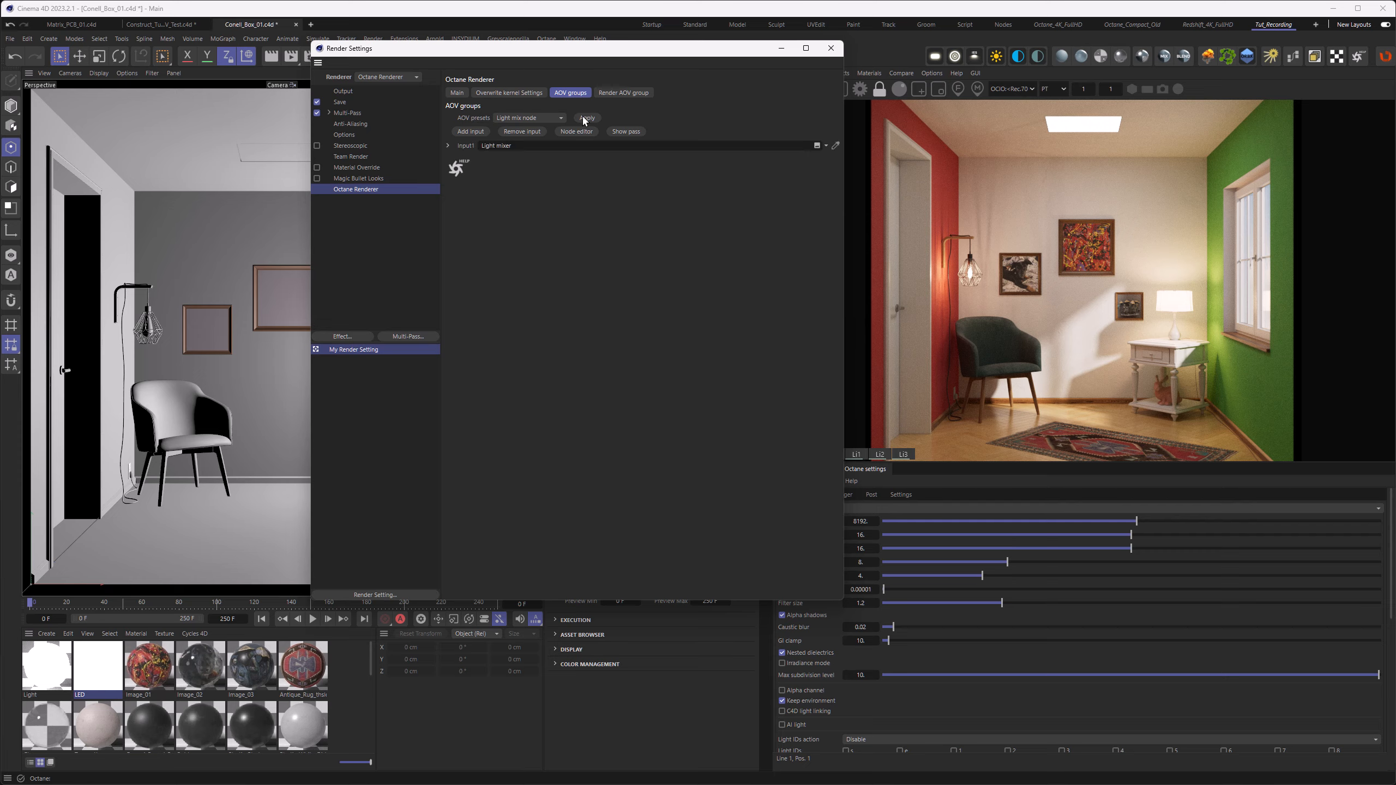
- Disable Light ID4 through Light ID8 in the Light mixer's parameters, and move the render settings window clear of the viewer
left_click(449, 146)
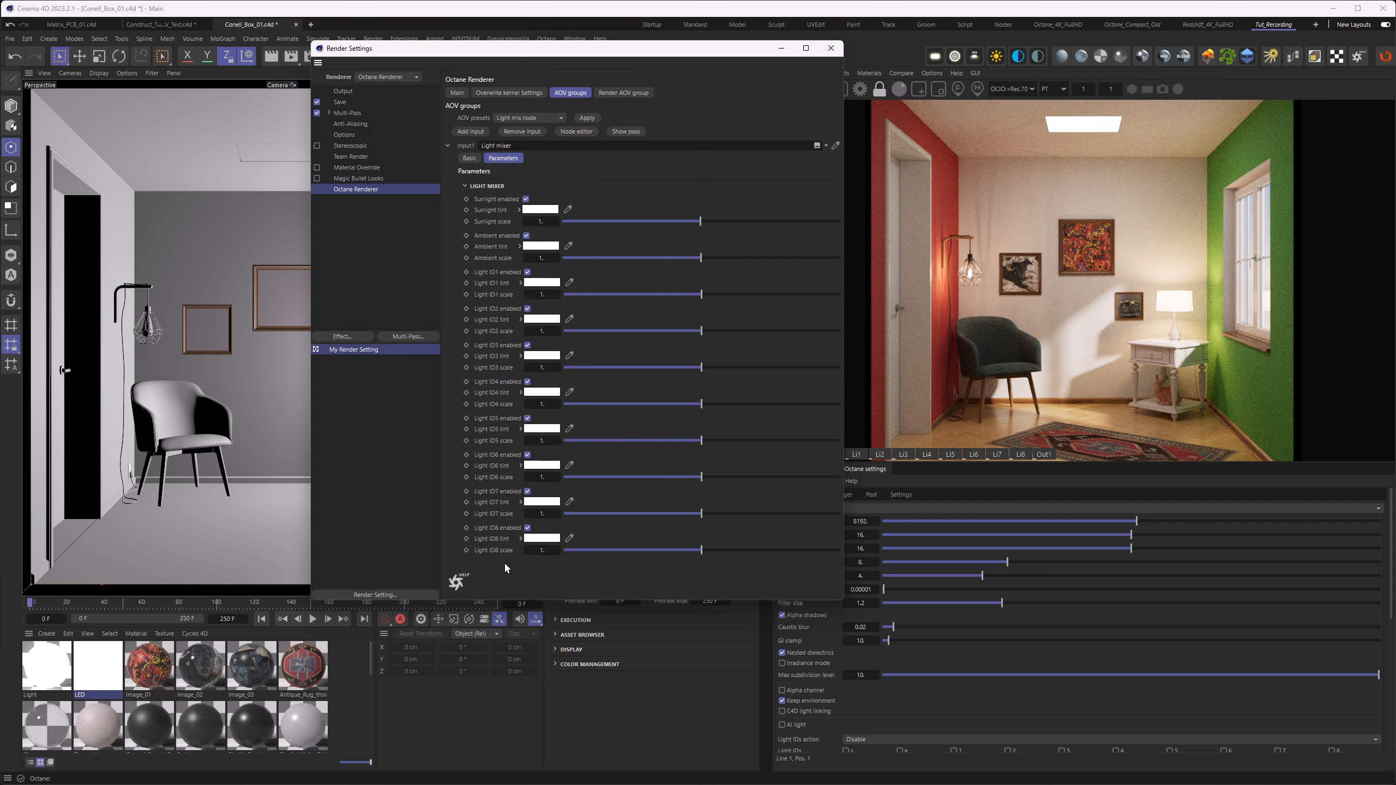
left_click(528, 528)
left_click(527, 492)
left_click(527, 455)
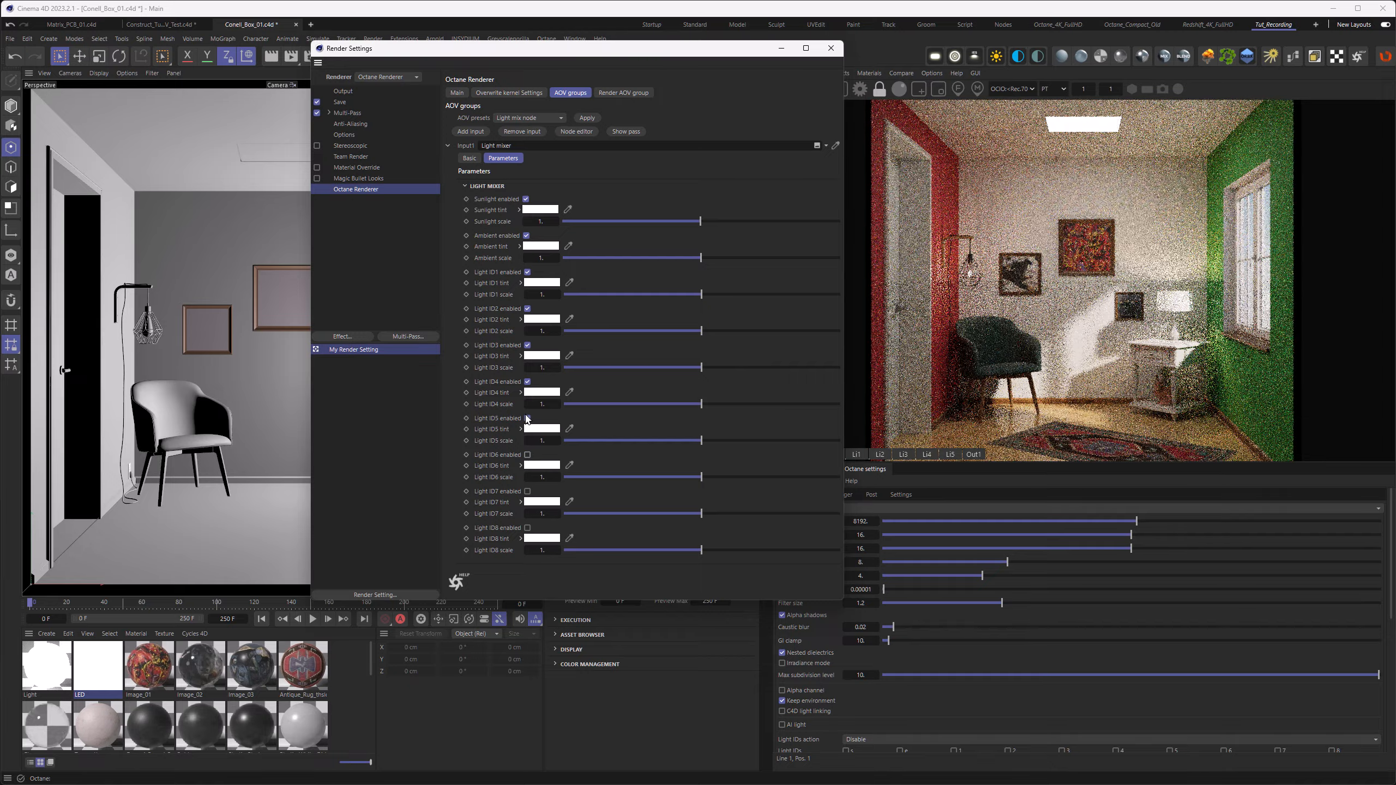
left_click(527, 418)
left_click(527, 382)
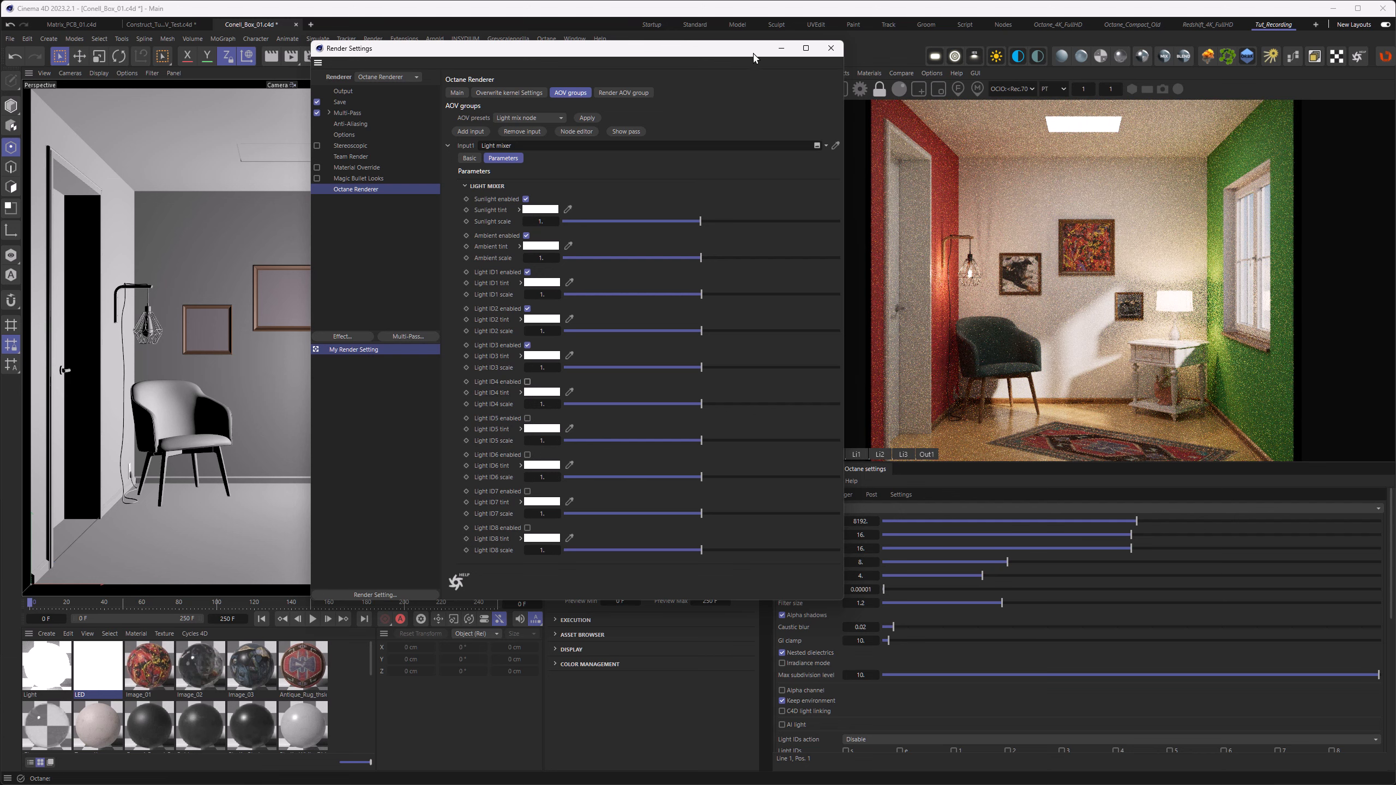
left_click_drag(748, 52, 676, 58)
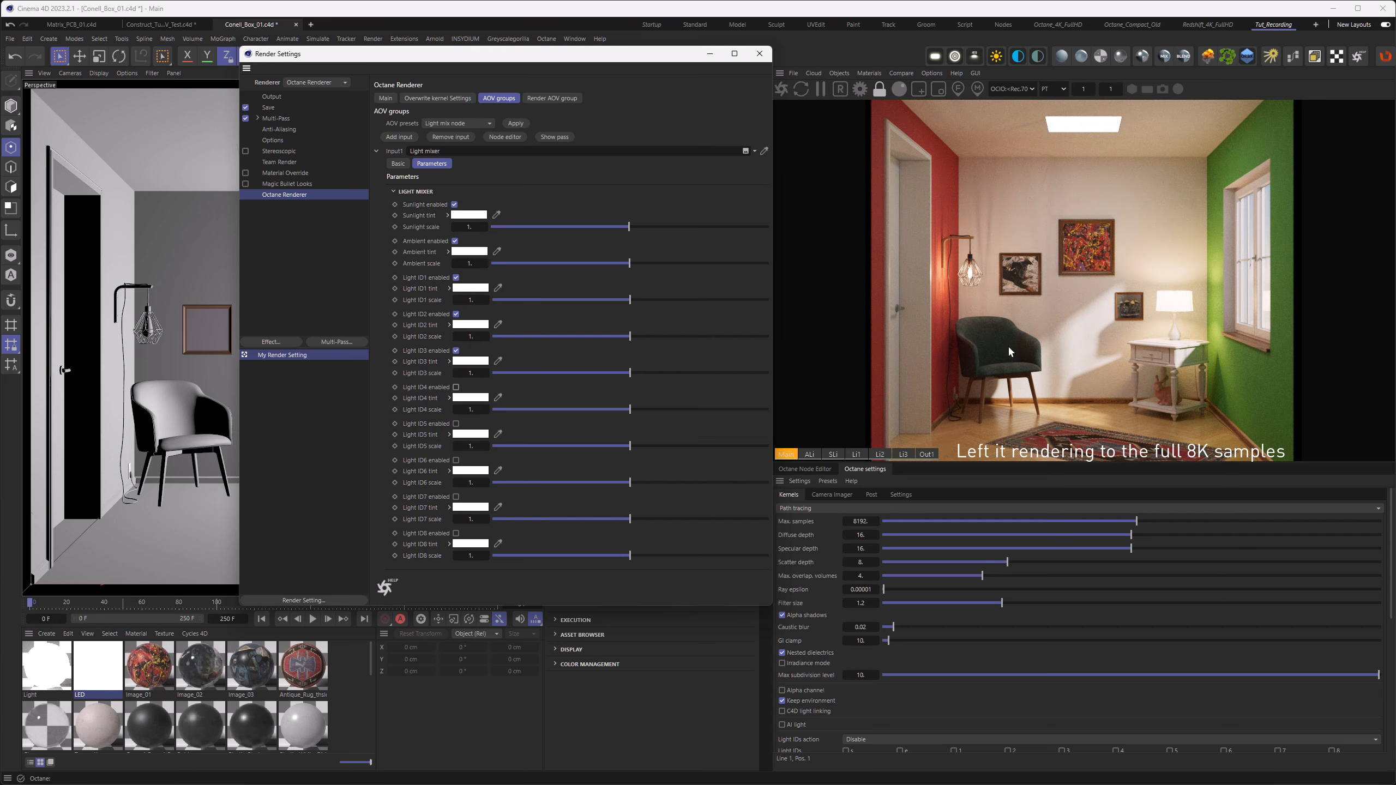
- Show the Light mixer output in the render viewer and set the Light ID2 scale to about 0.604
left_click(927, 454)
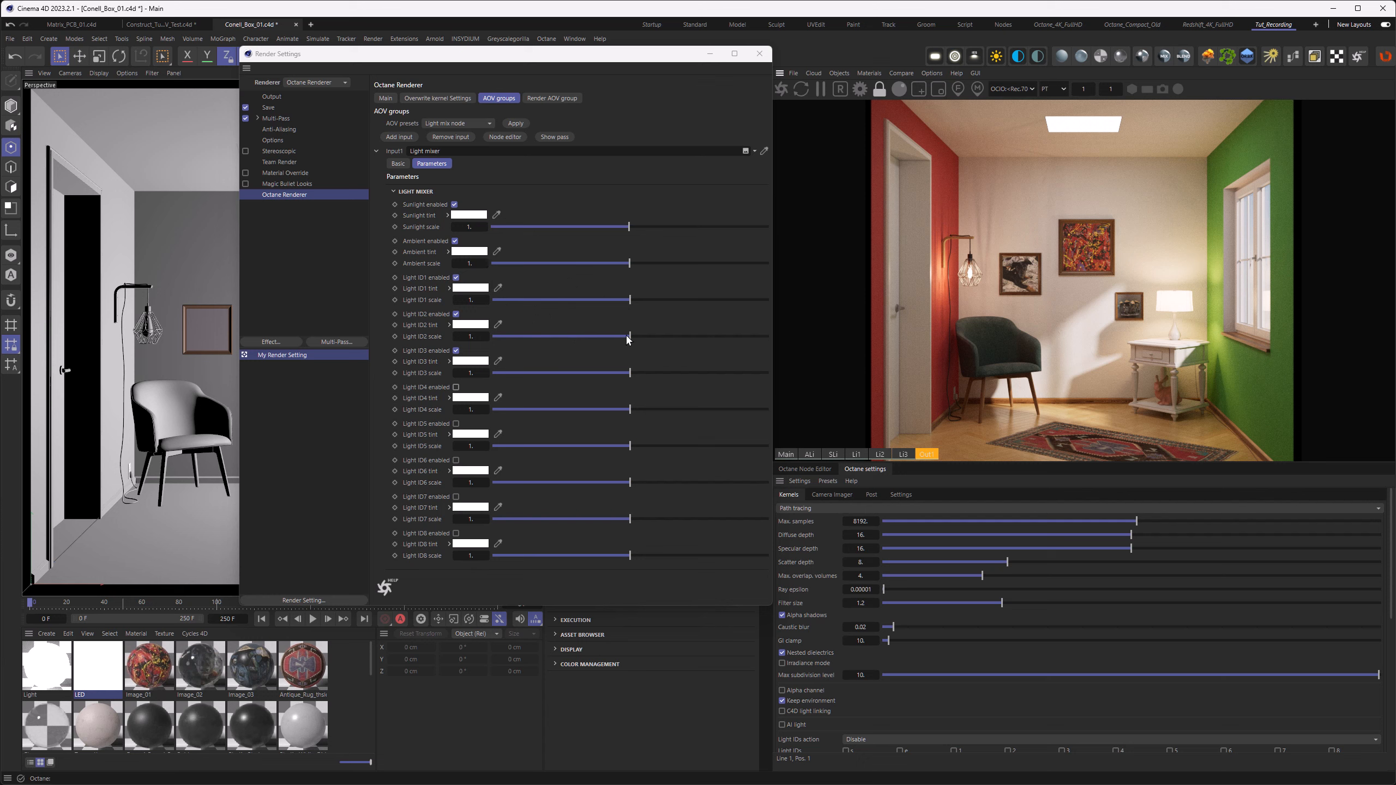
left_click_drag(630, 336, 541, 347)
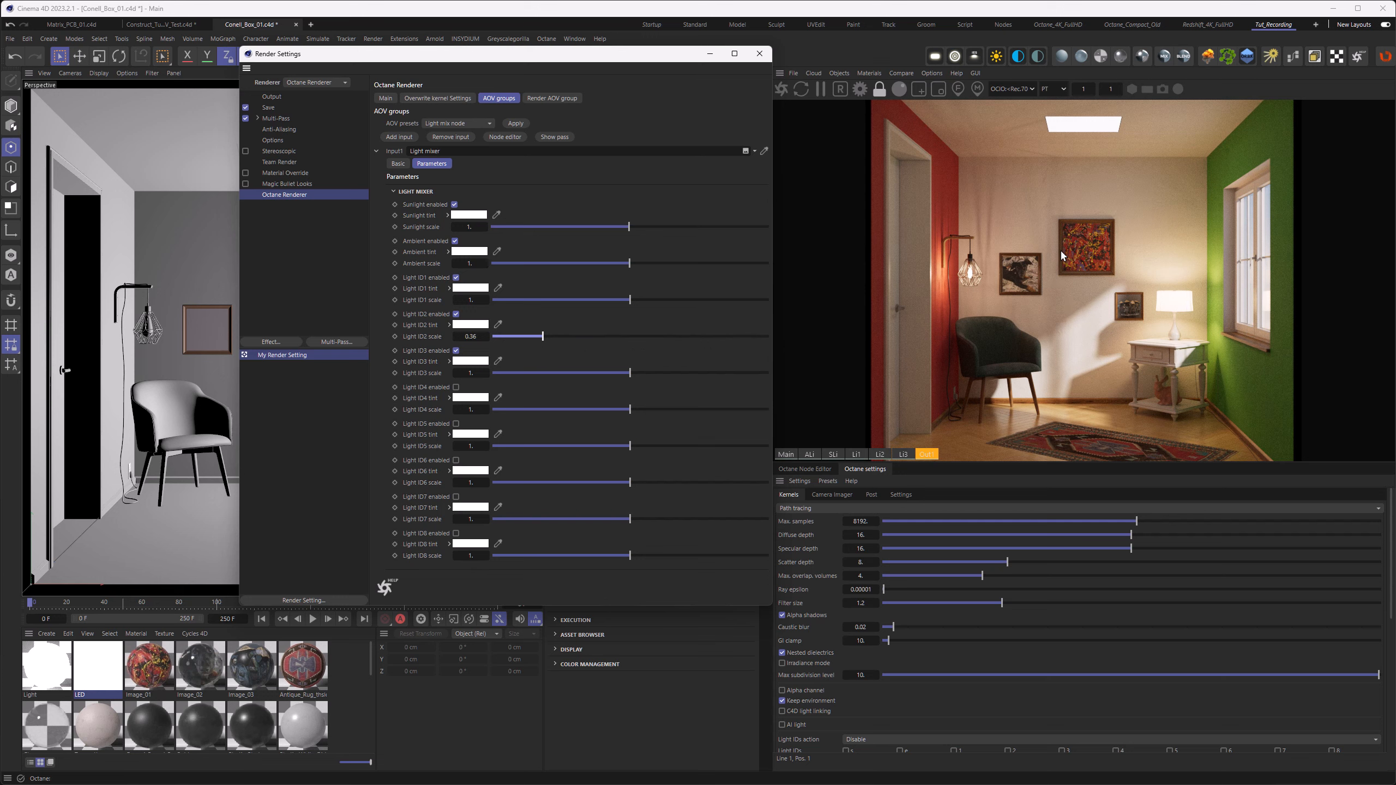
left_click_drag(526, 336, 575, 335)
- Tint Light ID2 a warm orange of about RGB 227, 160, 115
left_click(476, 326)
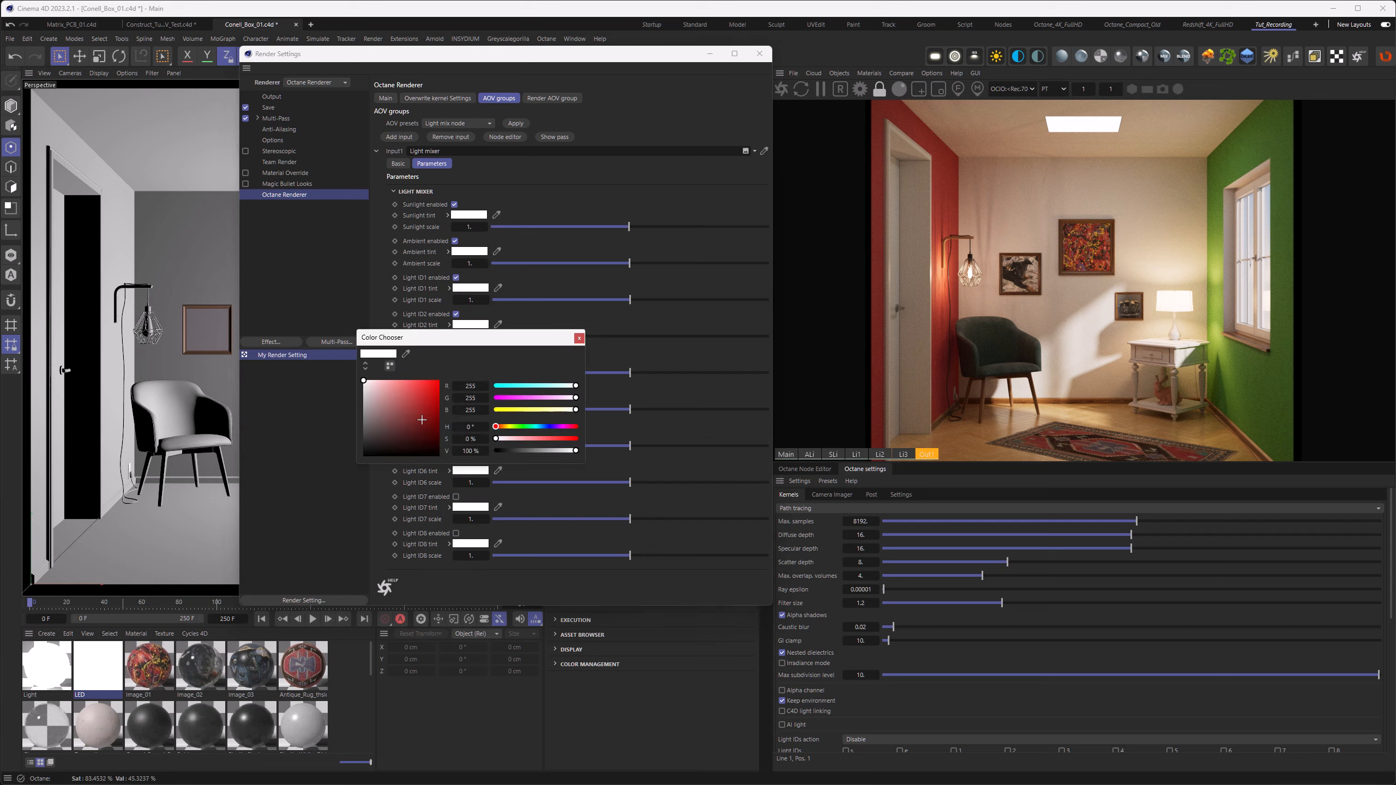
left_click_drag(391, 385, 401, 388)
left_click(501, 427)
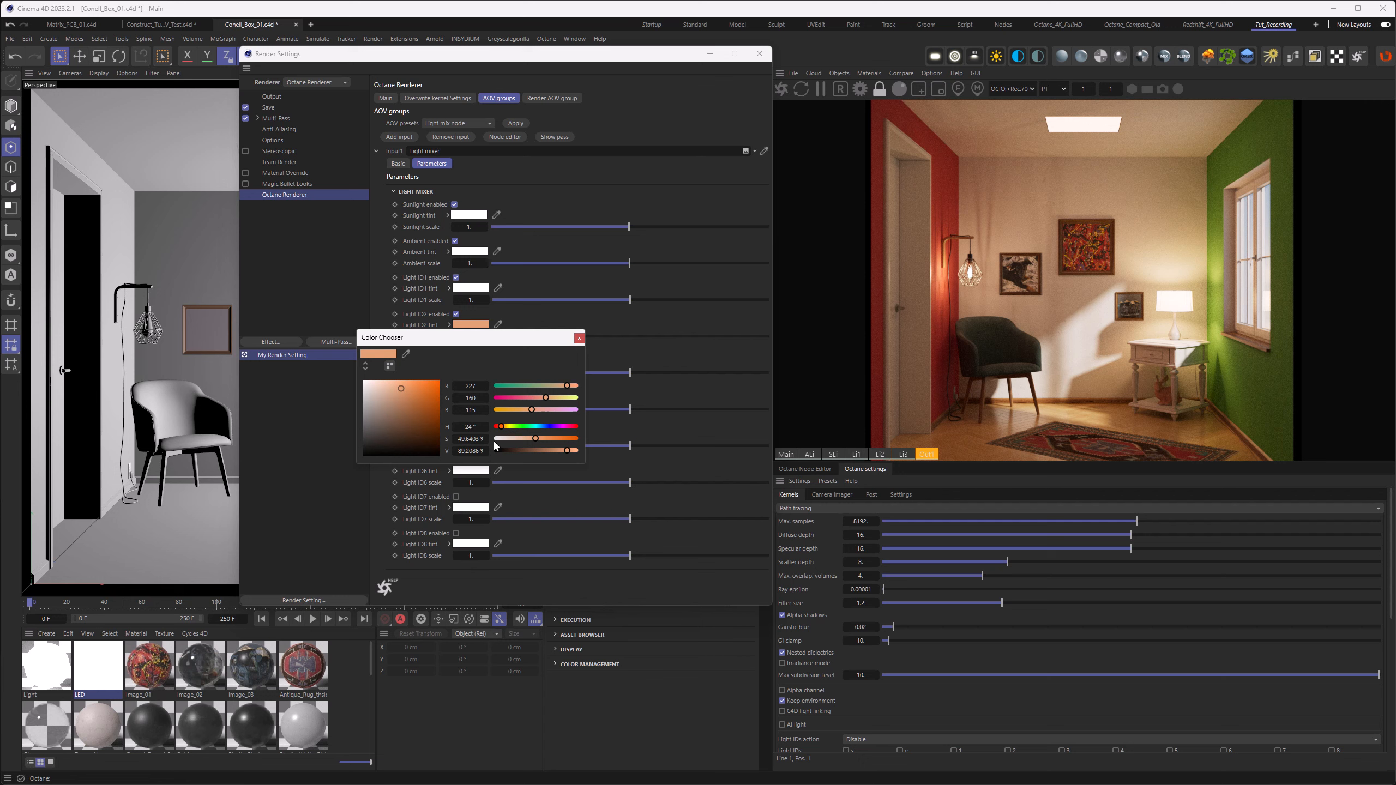
left_click(579, 339)
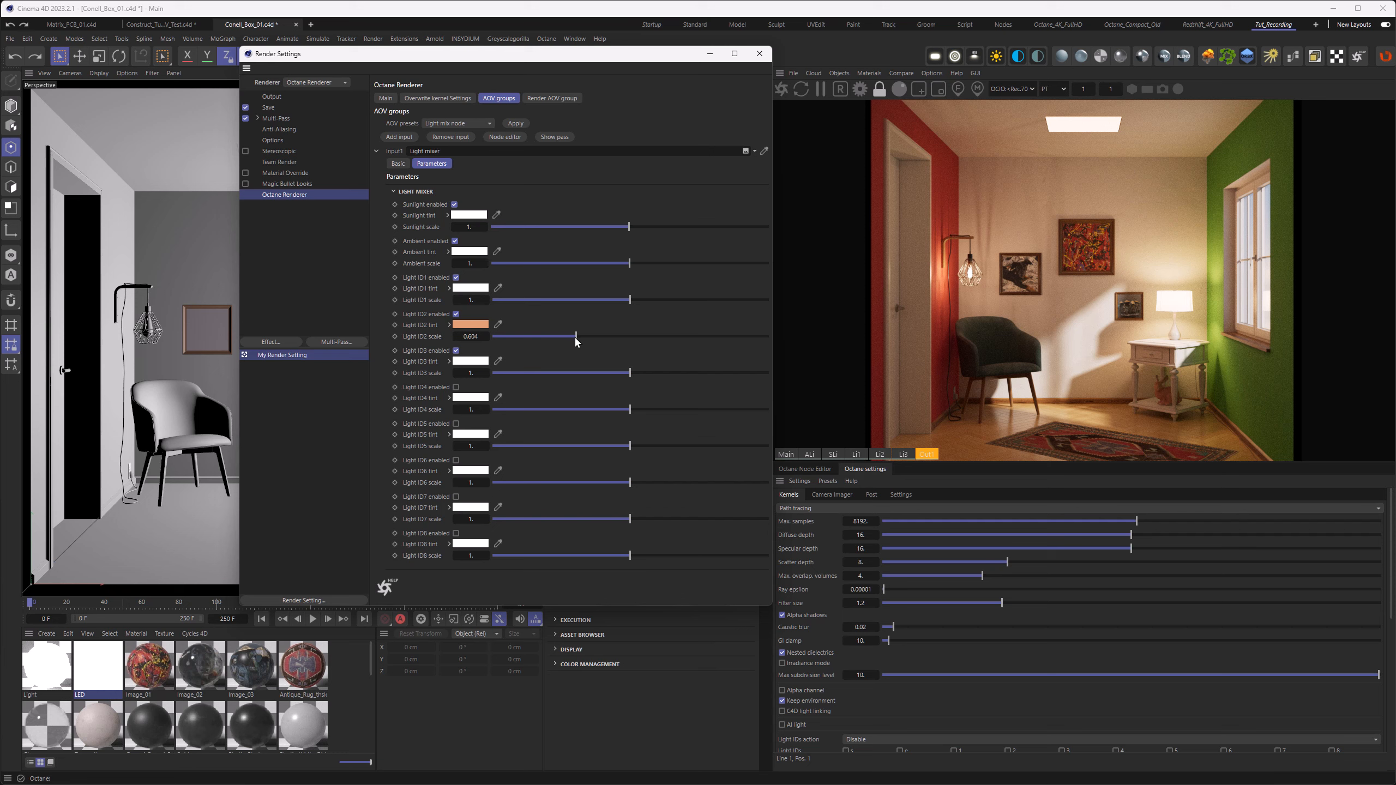
- Set the Light mixer scales to about 0.32 for Light ID2, 0 for Light ID3, 0.38 for ambient and 1.37 for sunlight
left_click_drag(575, 337, 486, 375)
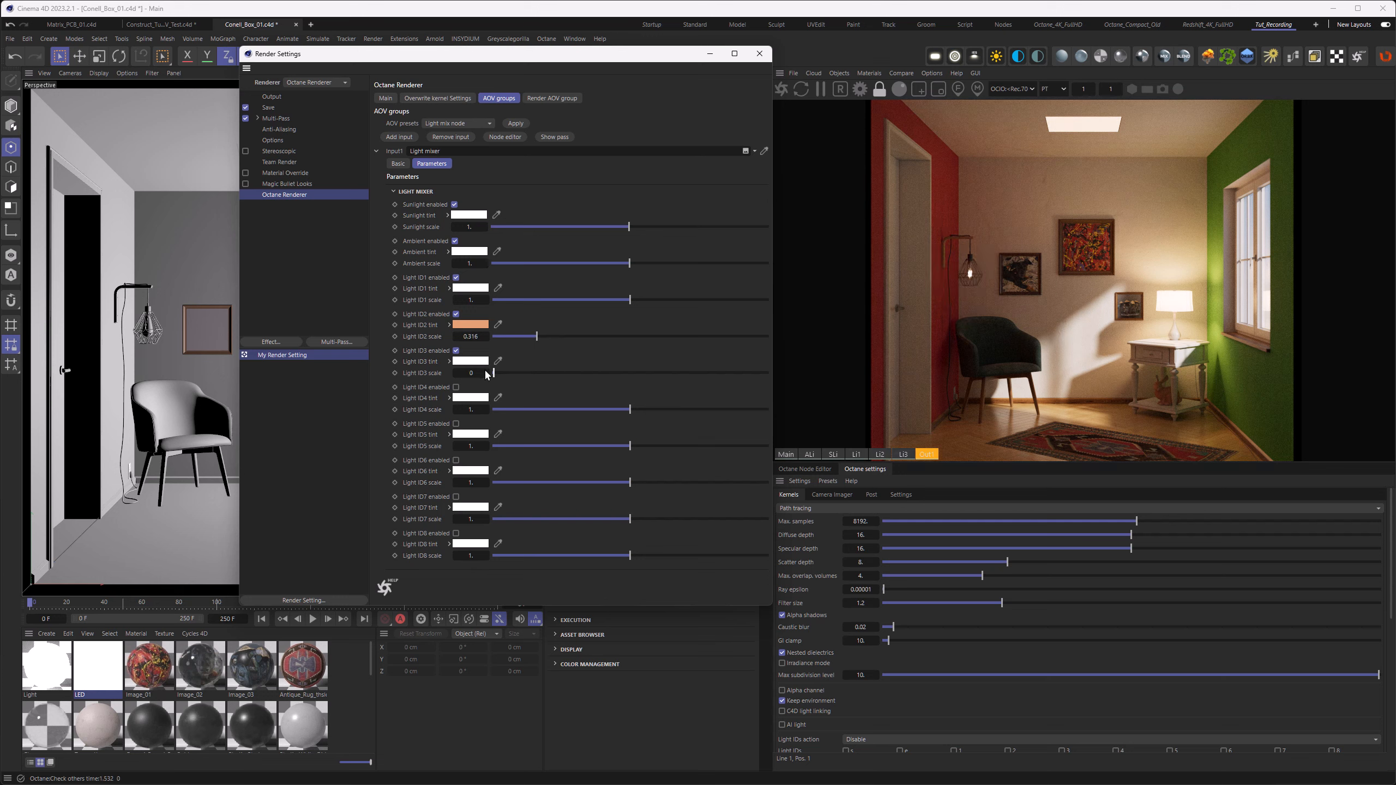
left_click_drag(630, 263, 545, 272)
left_click_drag(629, 227, 681, 232)
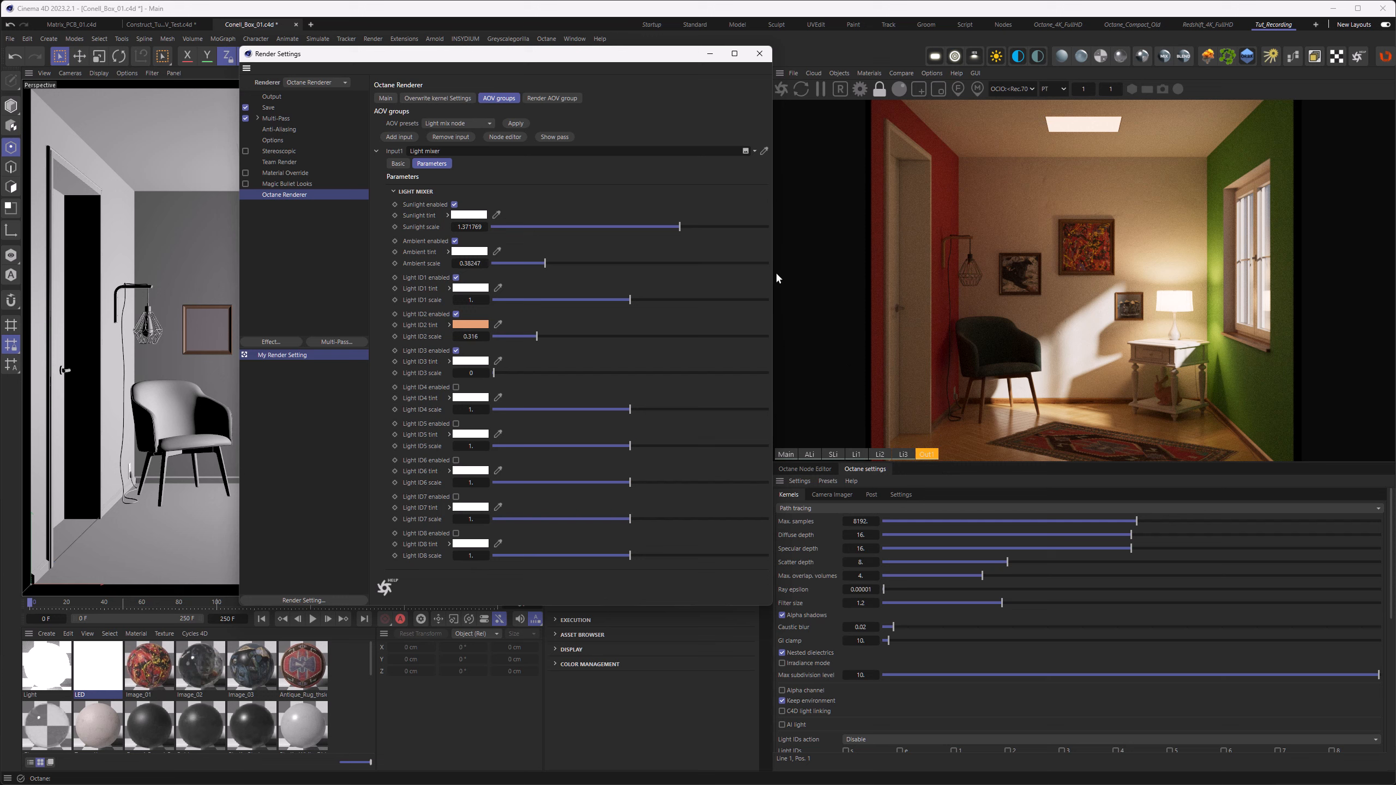
- Disable the render AOV group in the Octane render settings
left_click(554, 98)
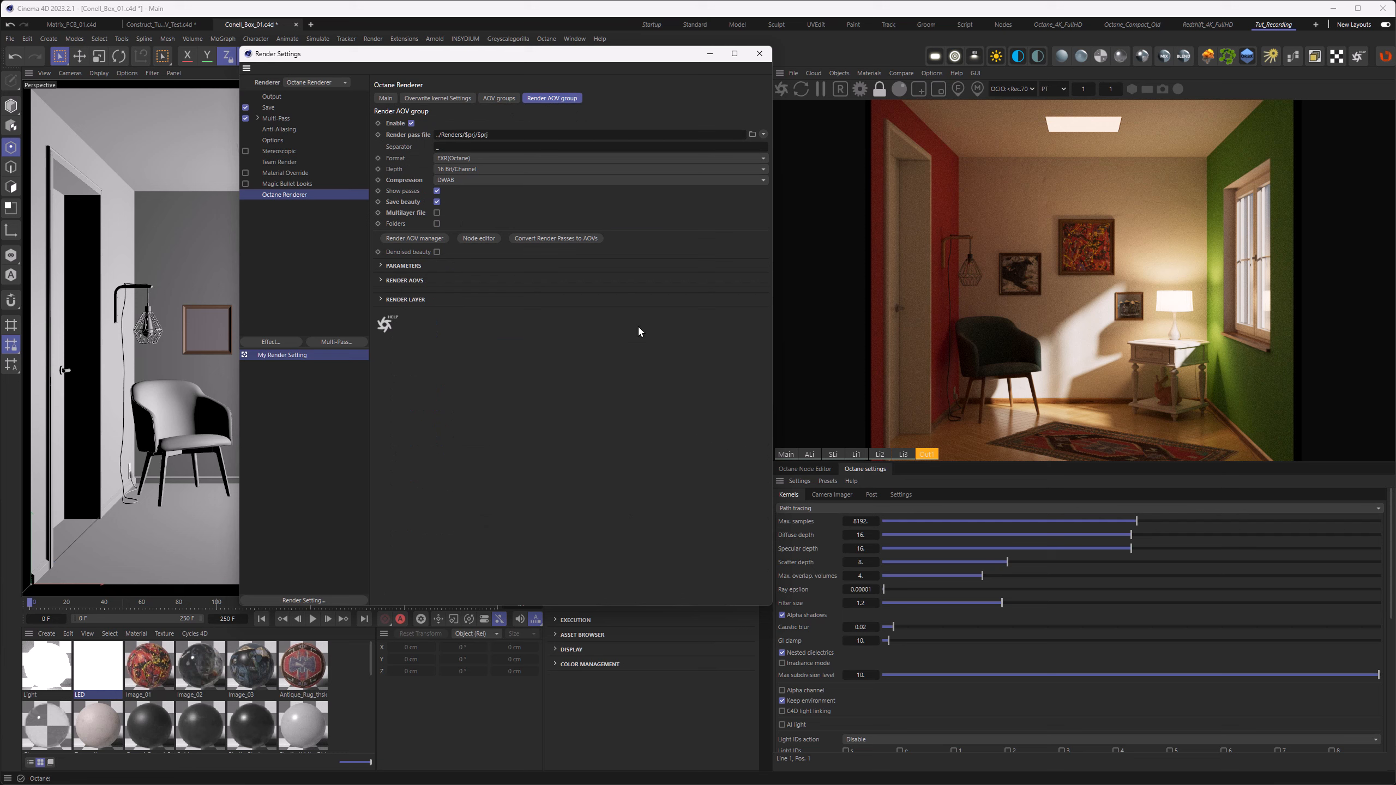
left_click(412, 122)
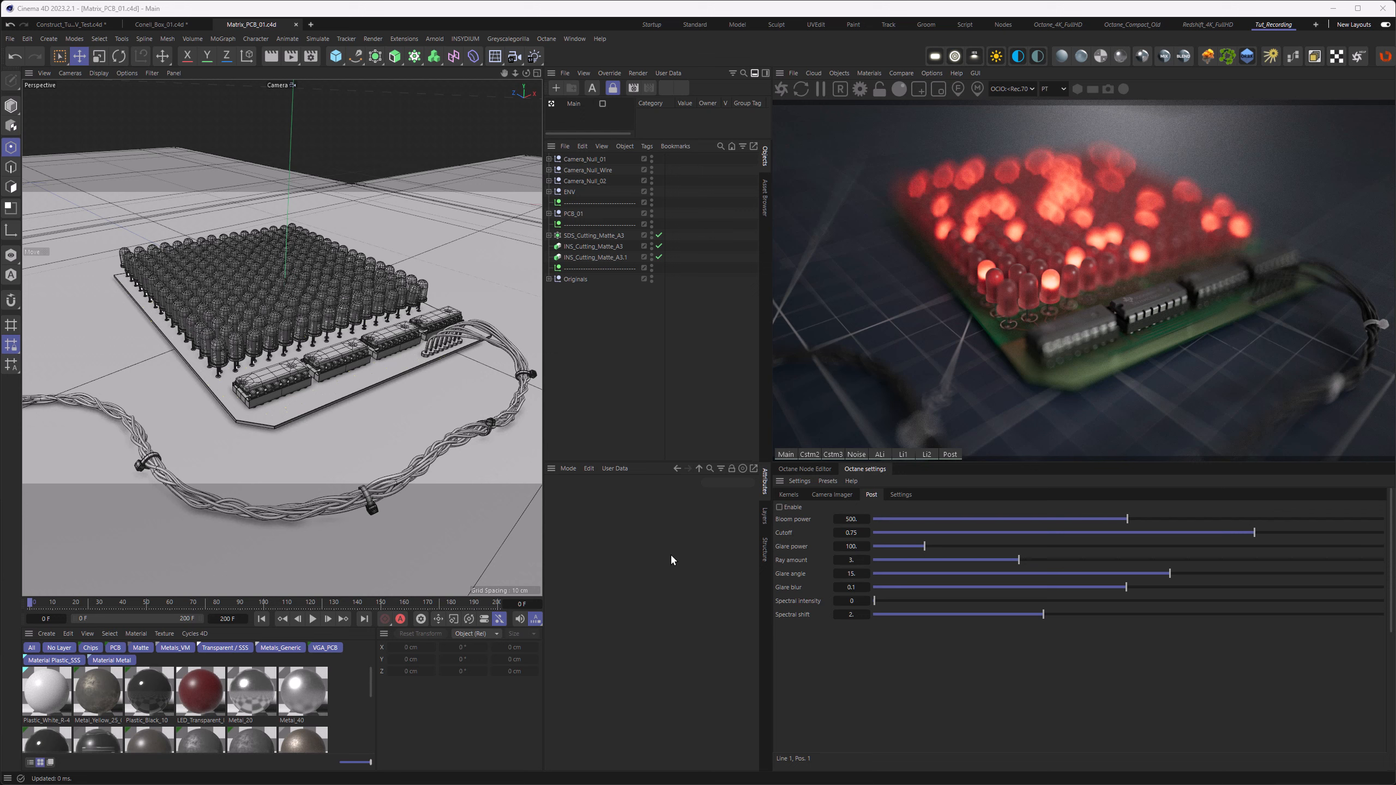
- View the Custom AOV 2 pass of the Matrix_PCB_01 scene, and add a Composite AOV output as an input to the AOV groups
left_click(809, 454)
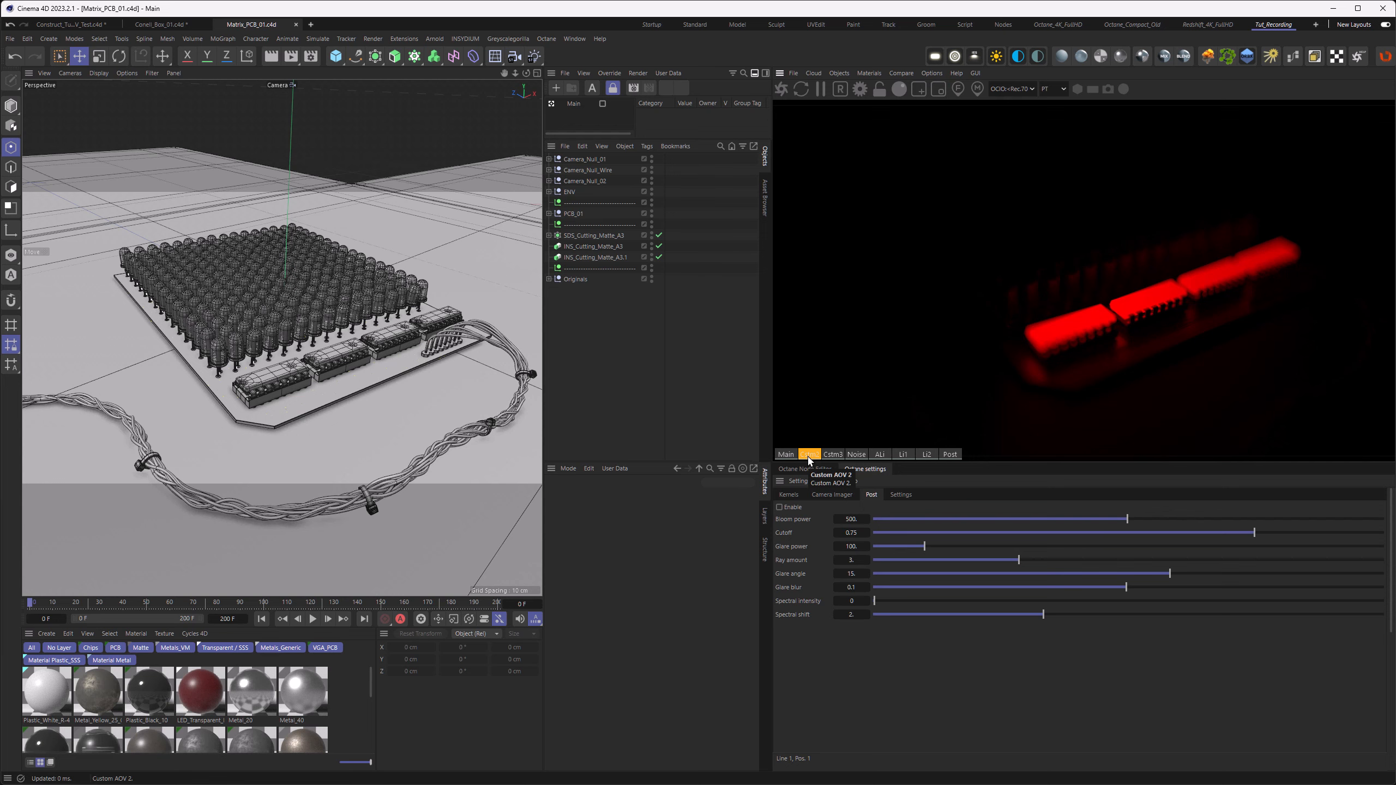
left_click(309, 57)
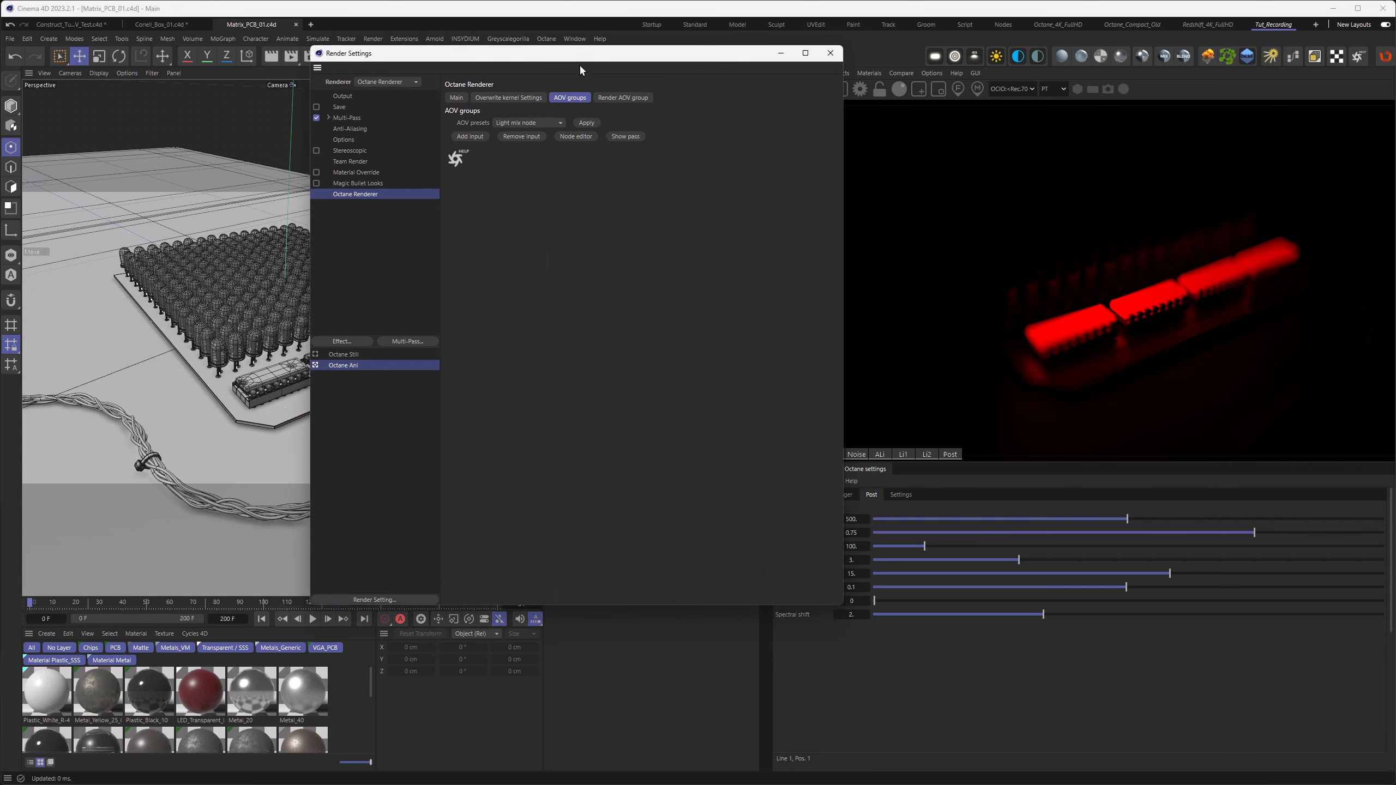
left_click(527, 198)
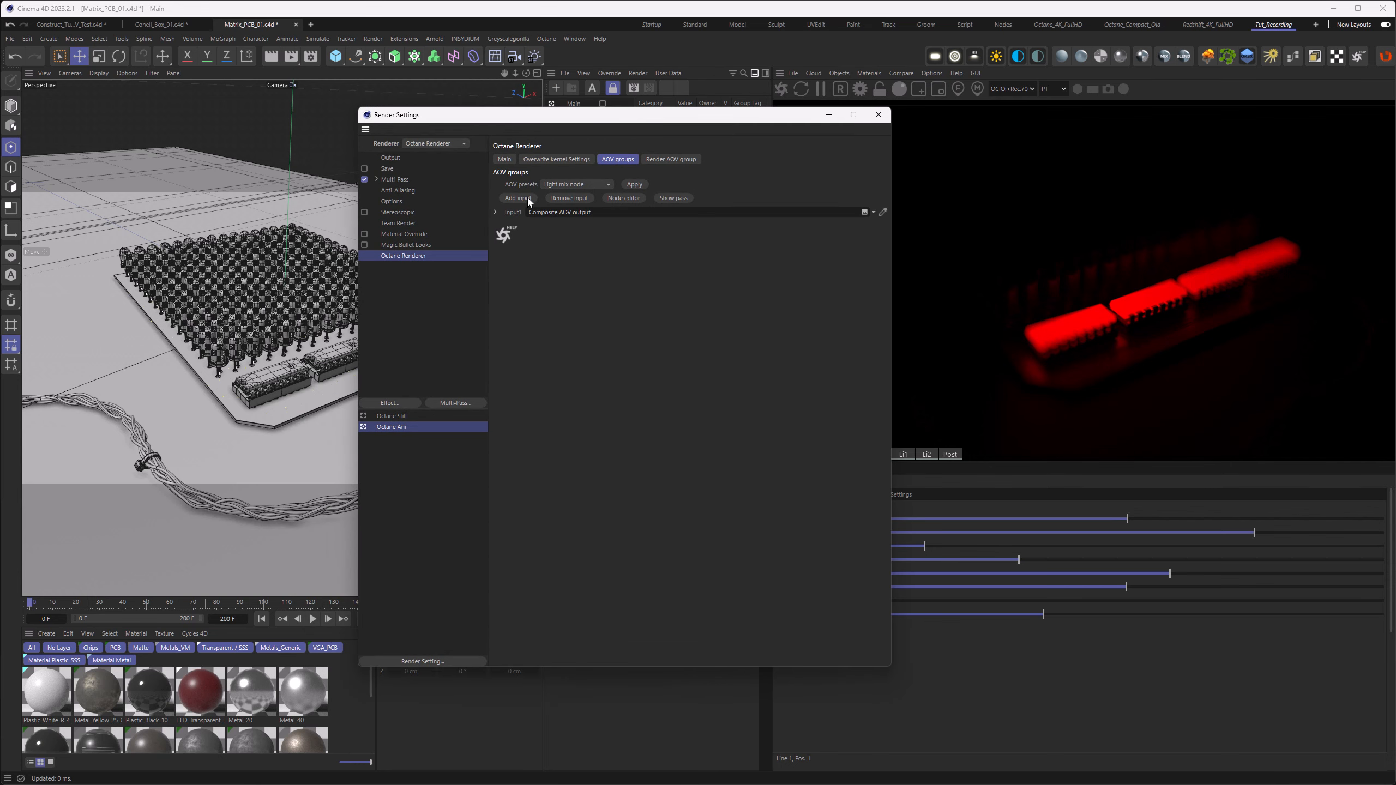
- Add two Beauty render output AOV layers to the Composite AOV output
left_click(495, 212)
left_click(531, 251)
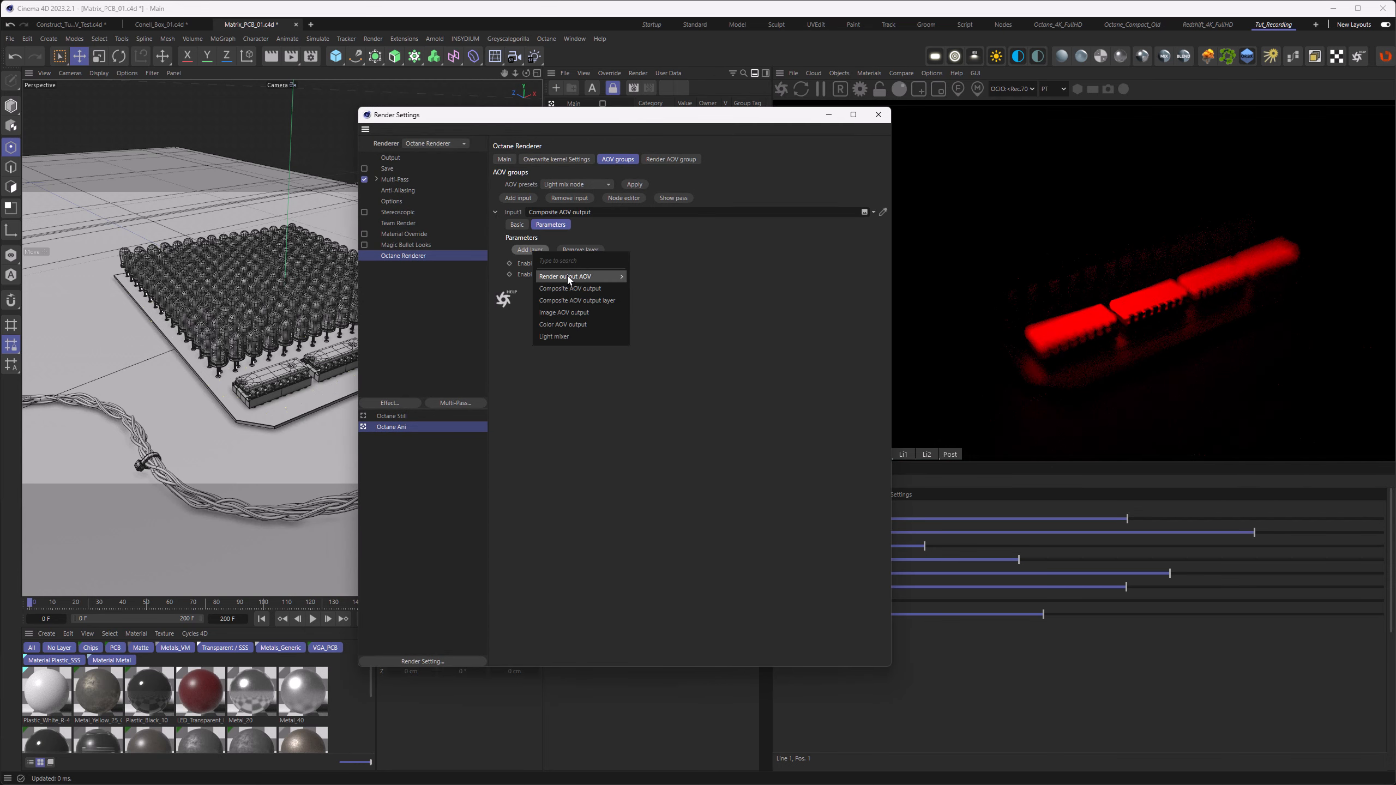
mouse_move(566, 276)
left_click(657, 279)
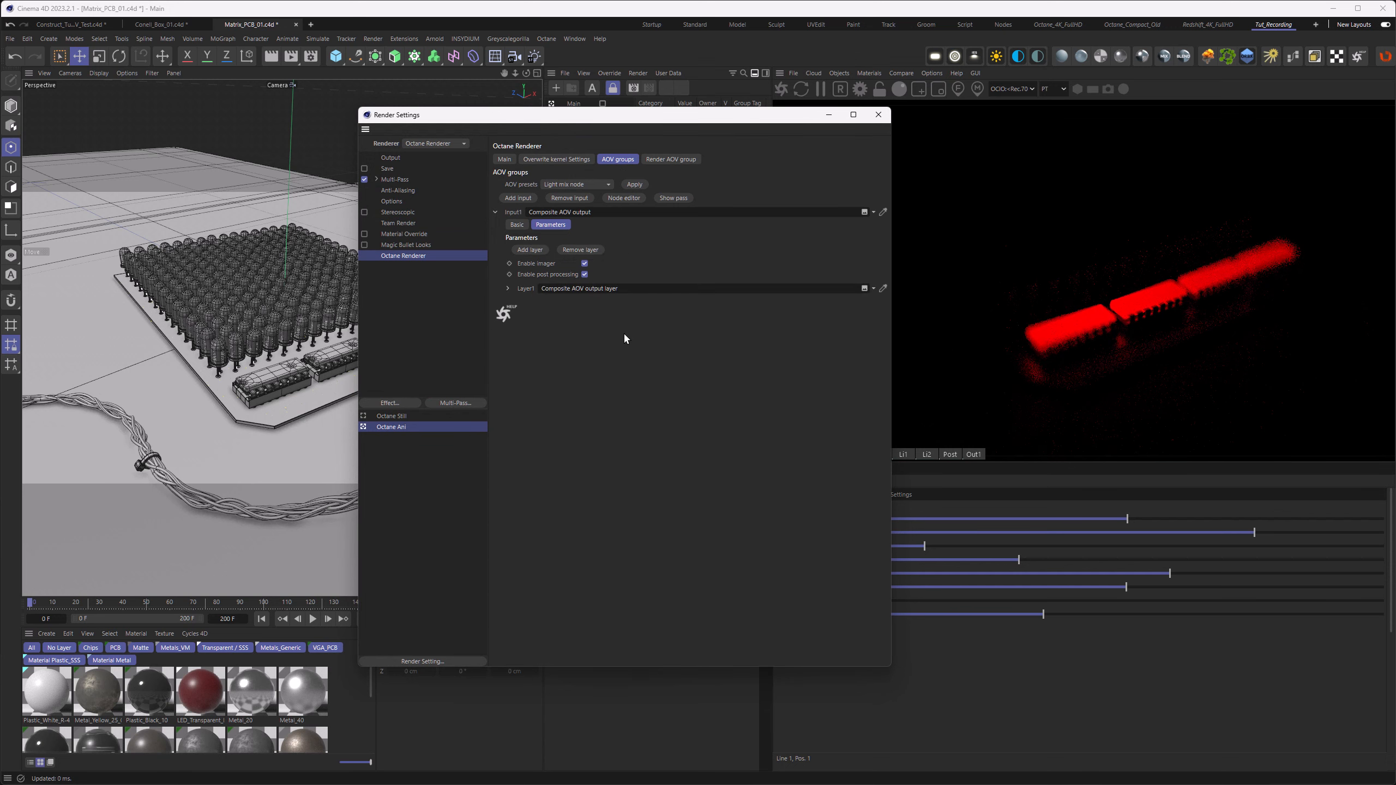
left_click(532, 250)
mouse_move(566, 275)
left_click(639, 282)
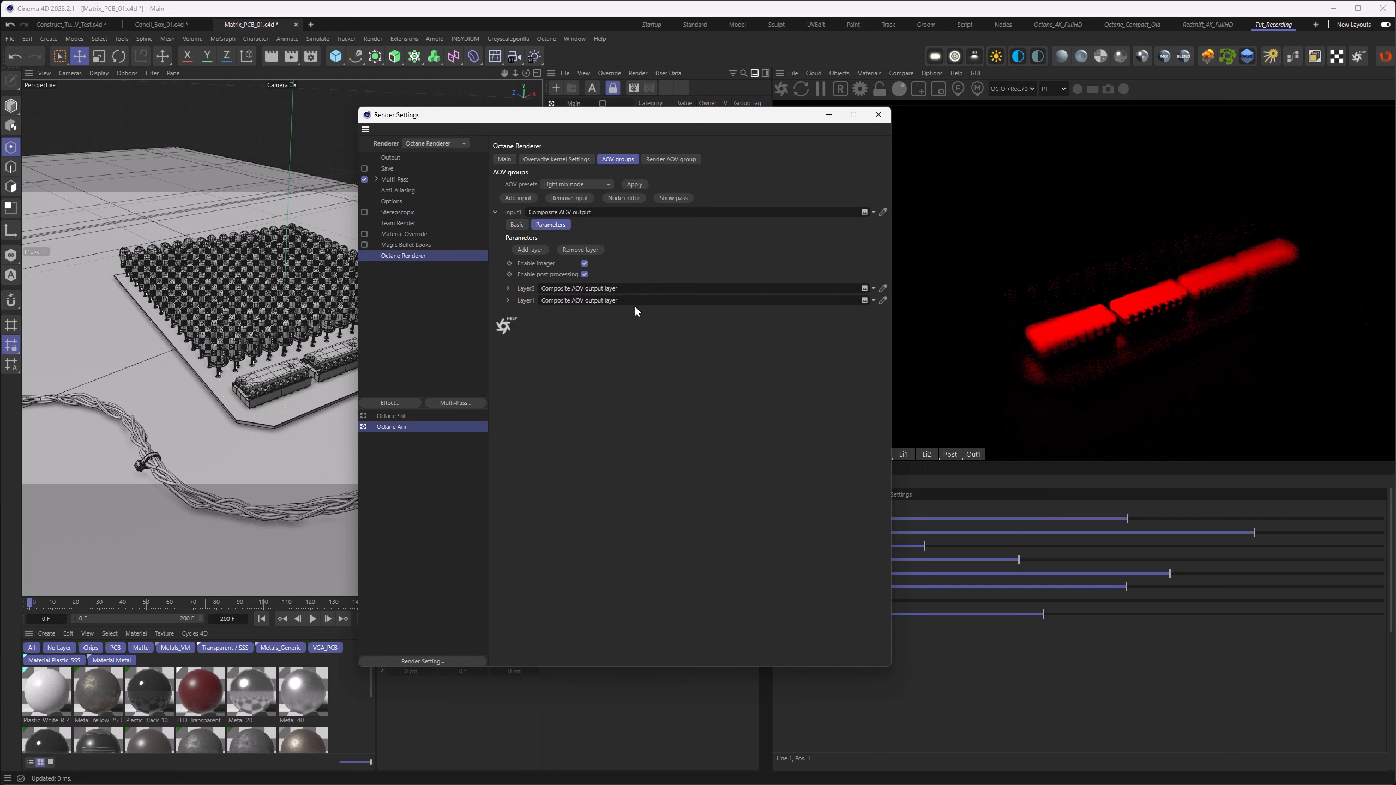
- Show the composite output's network in the Octane Node Editor and auto-arrange the Composite AOV node's inputs
left_click_drag(722, 121, 566, 122)
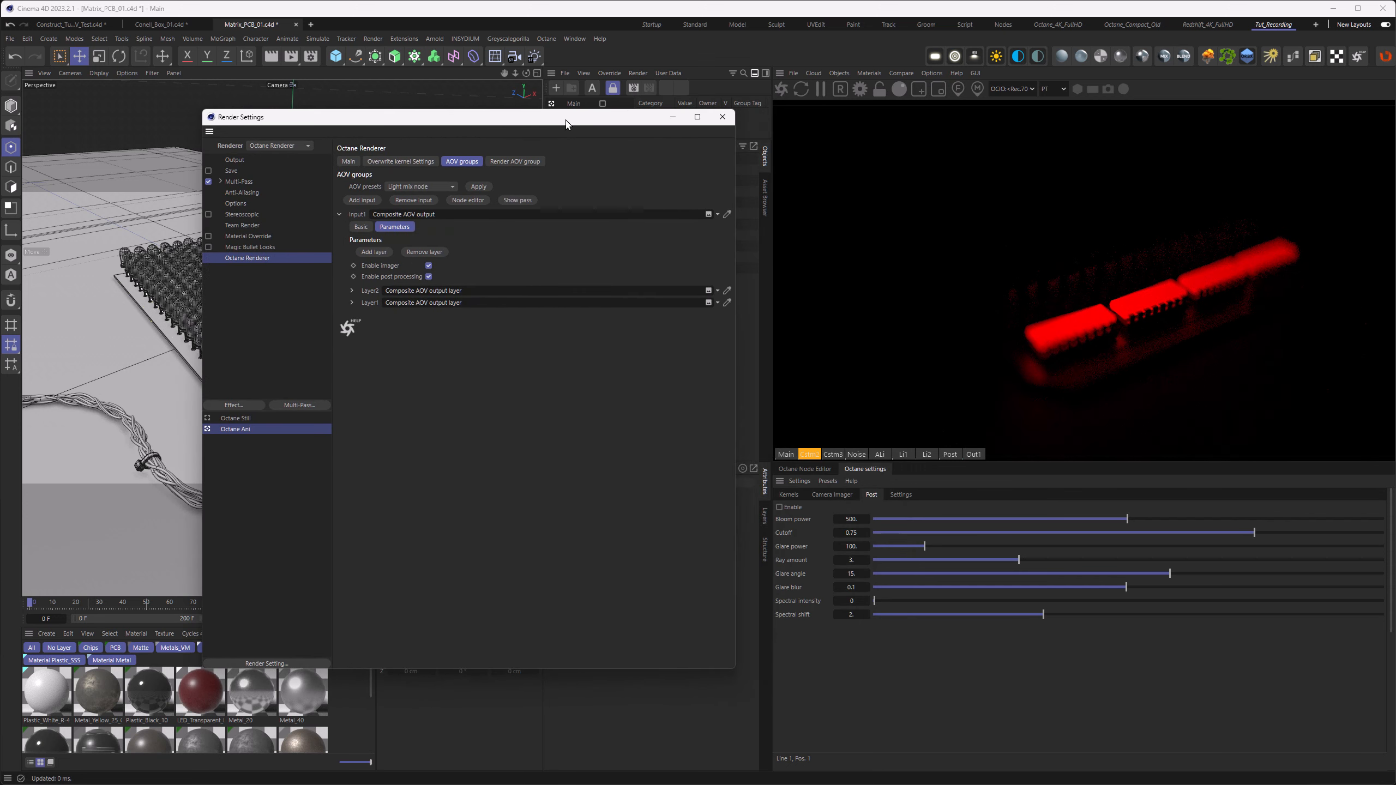
left_click(798, 469)
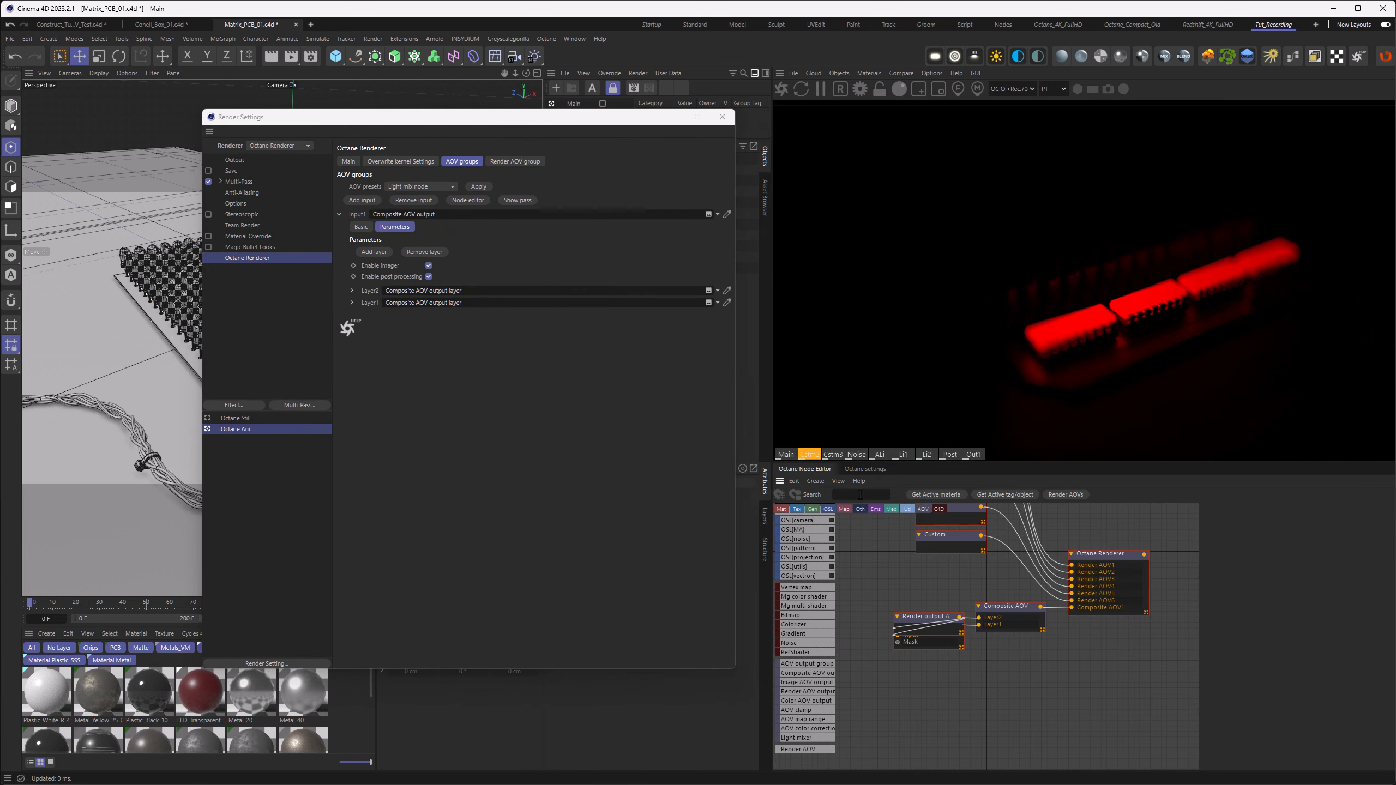
right_click(1020, 607)
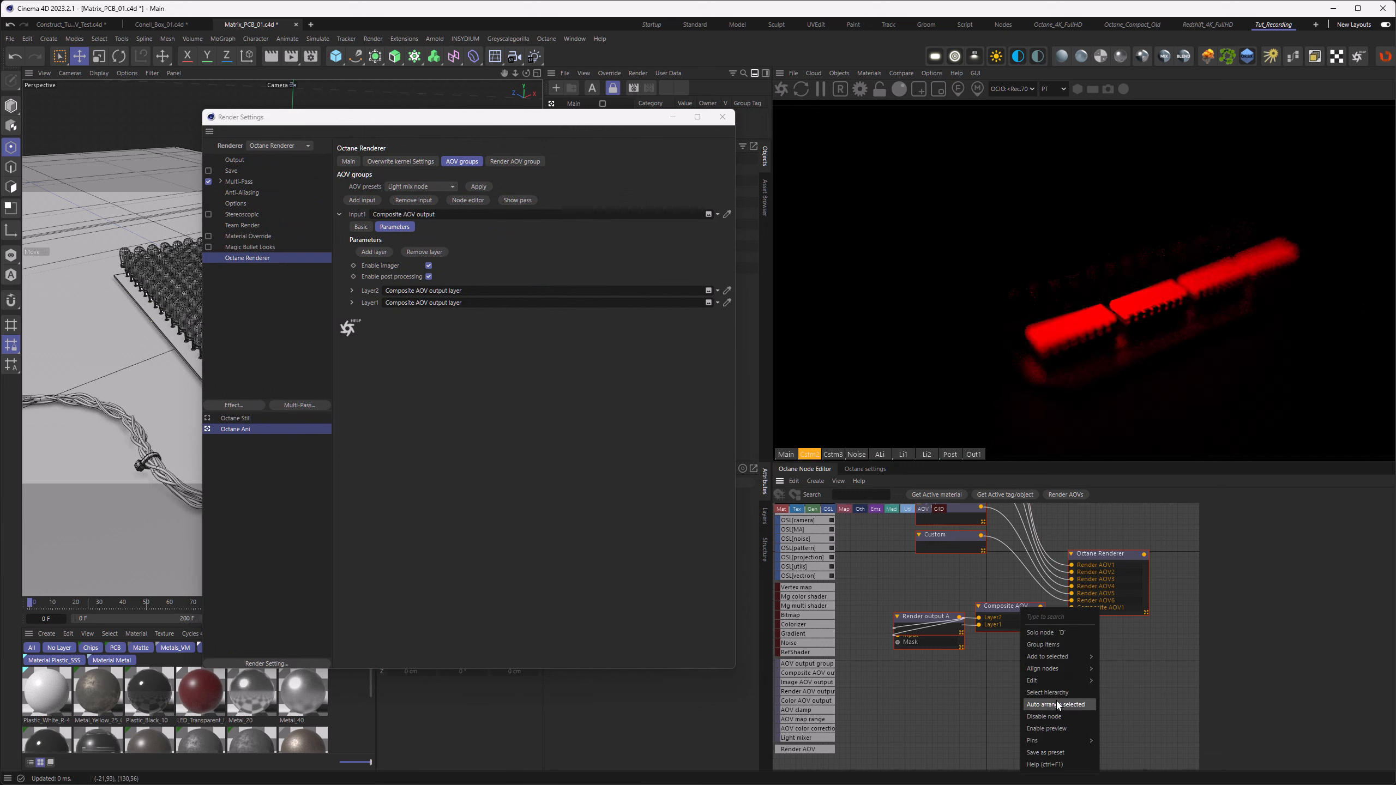
left_click(1047, 704)
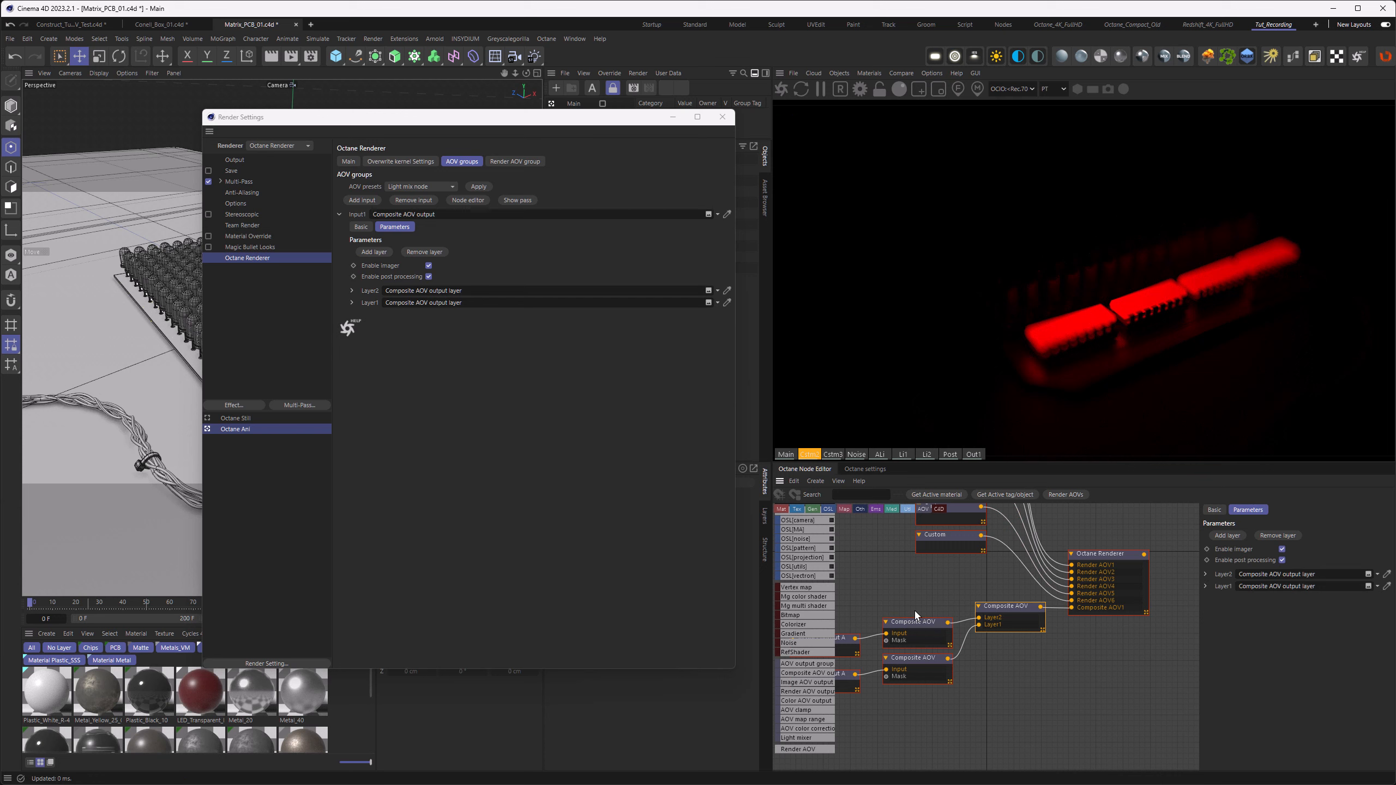
- Compare the composite output with the main pass in the Live Viewer, checking the upper layer's Beauty input
left_click(971, 455)
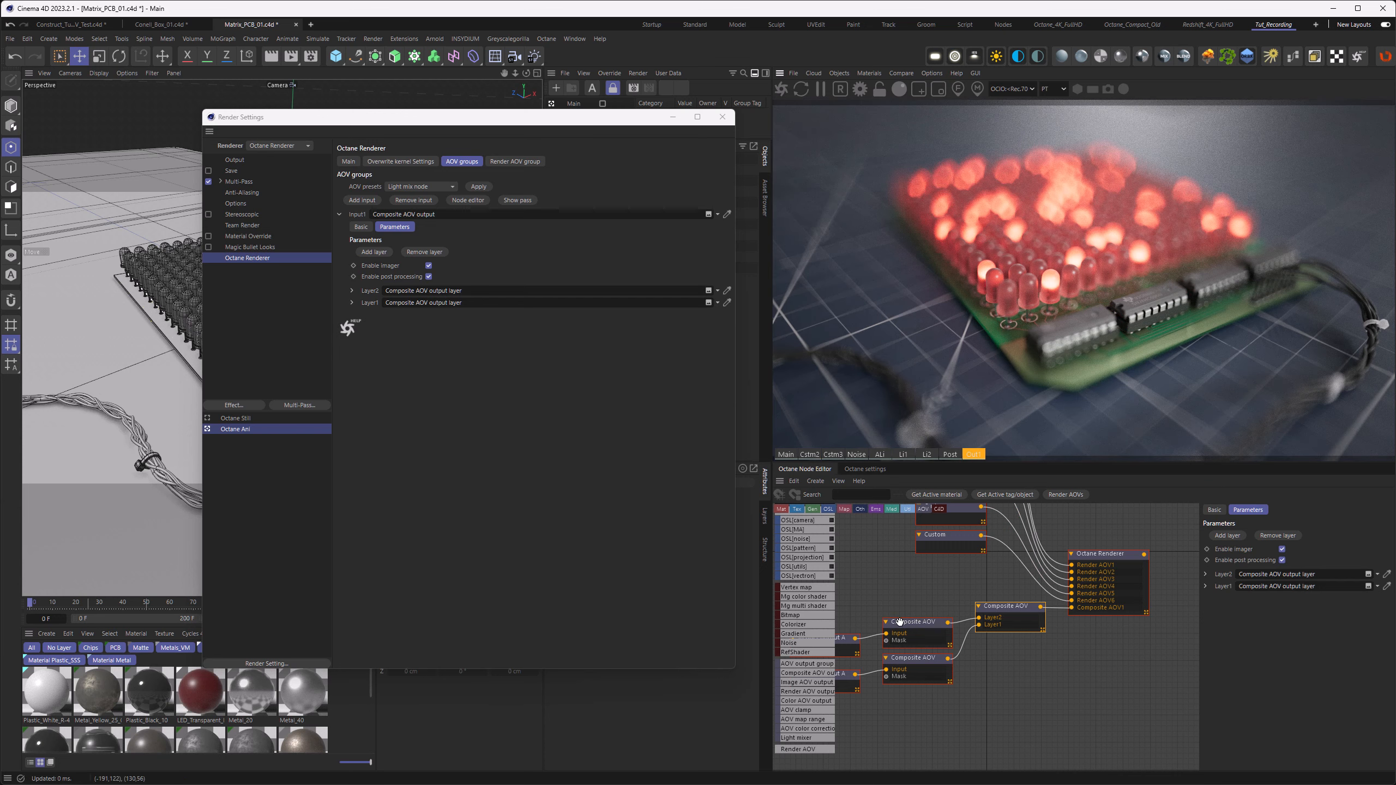
middle_click_drag(880, 595, 1017, 585)
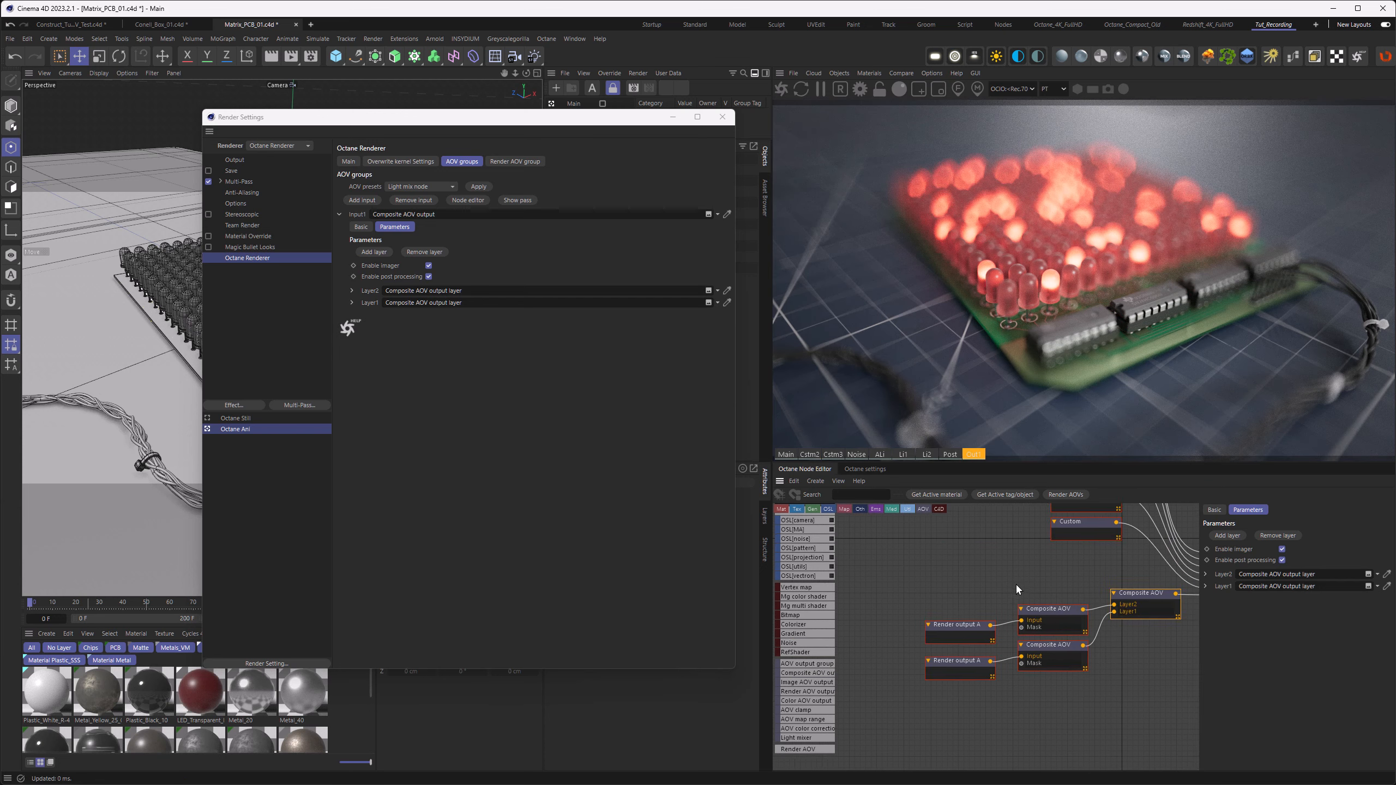
left_click(966, 622)
left_click(786, 454)
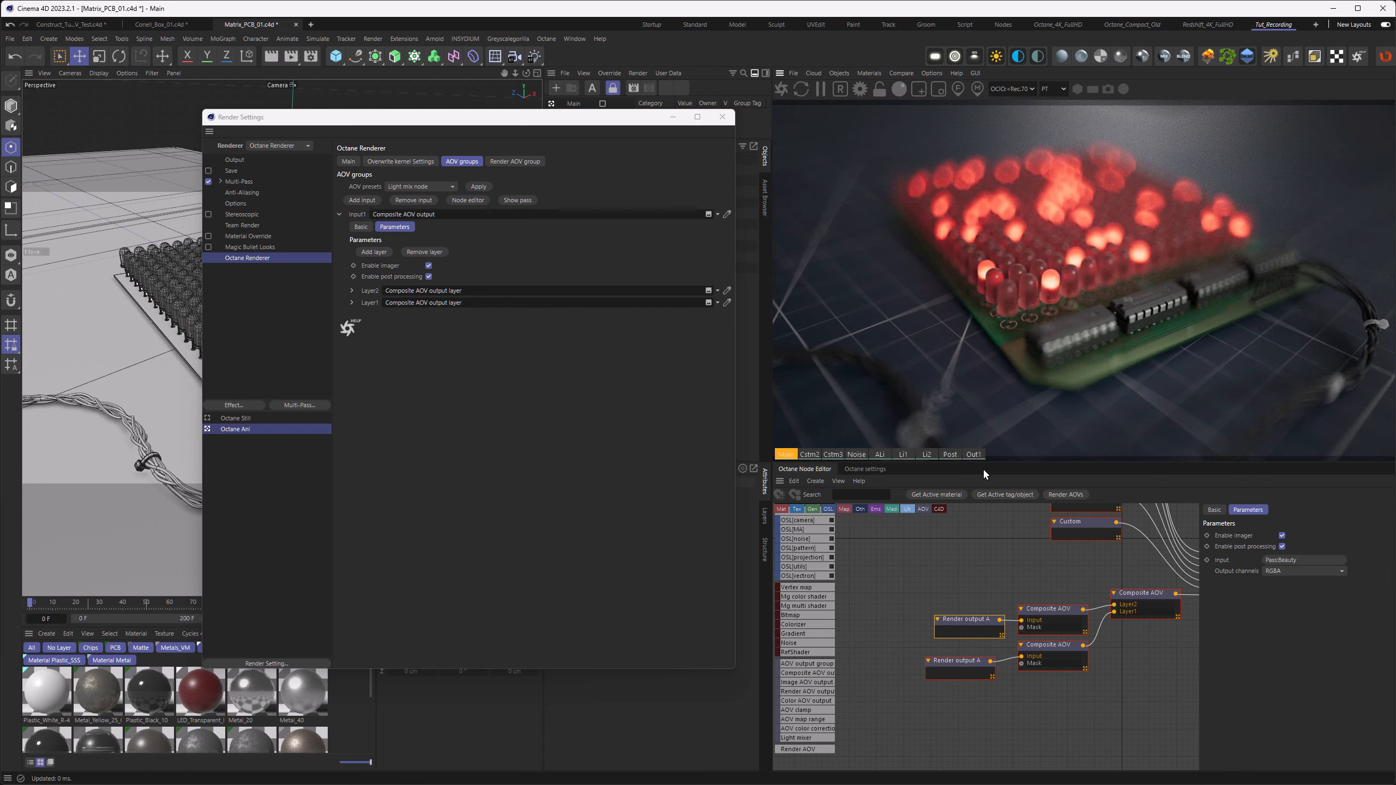
left_click(973, 455)
- Set the blend mode of the upper Composite AOV layer to Normal and view the composite output
left_click(1047, 609)
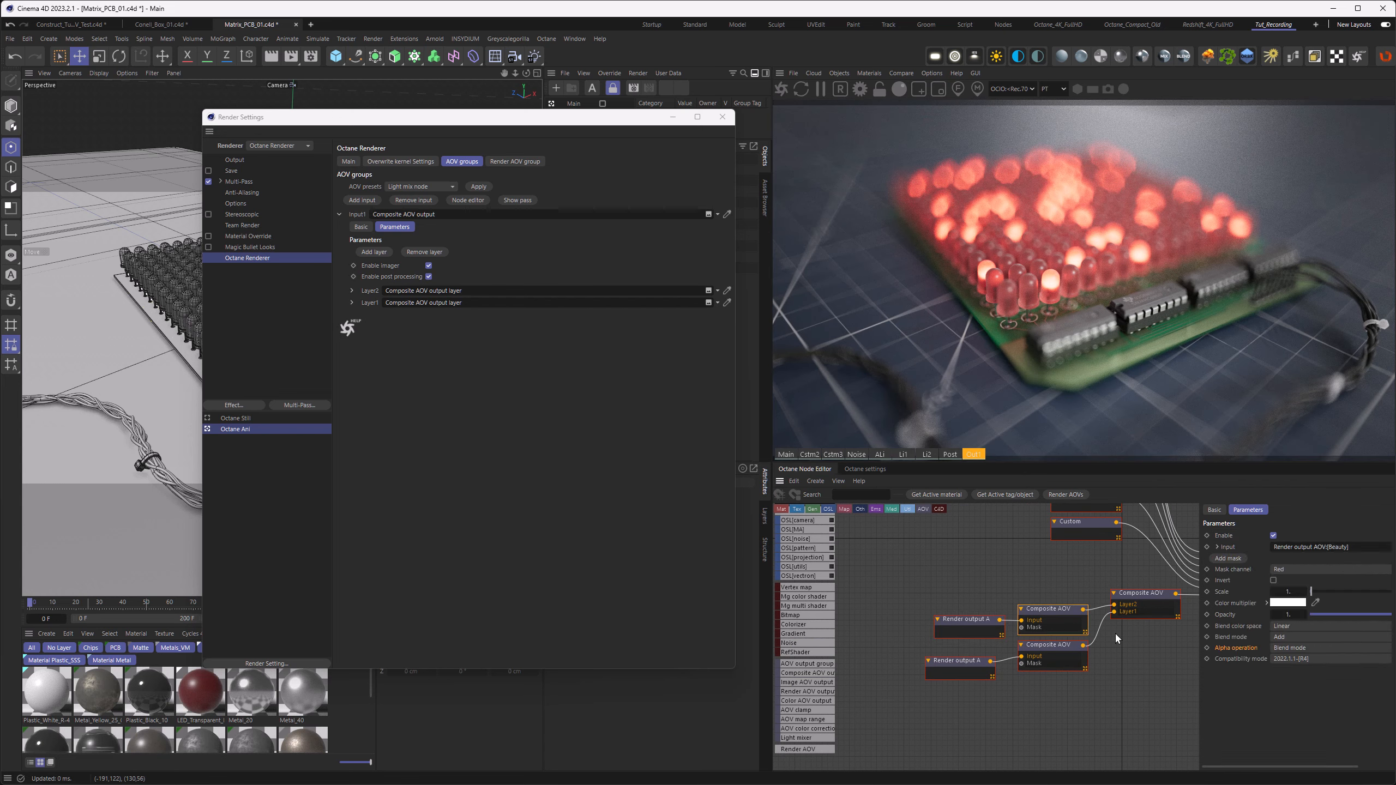
left_click(1284, 637)
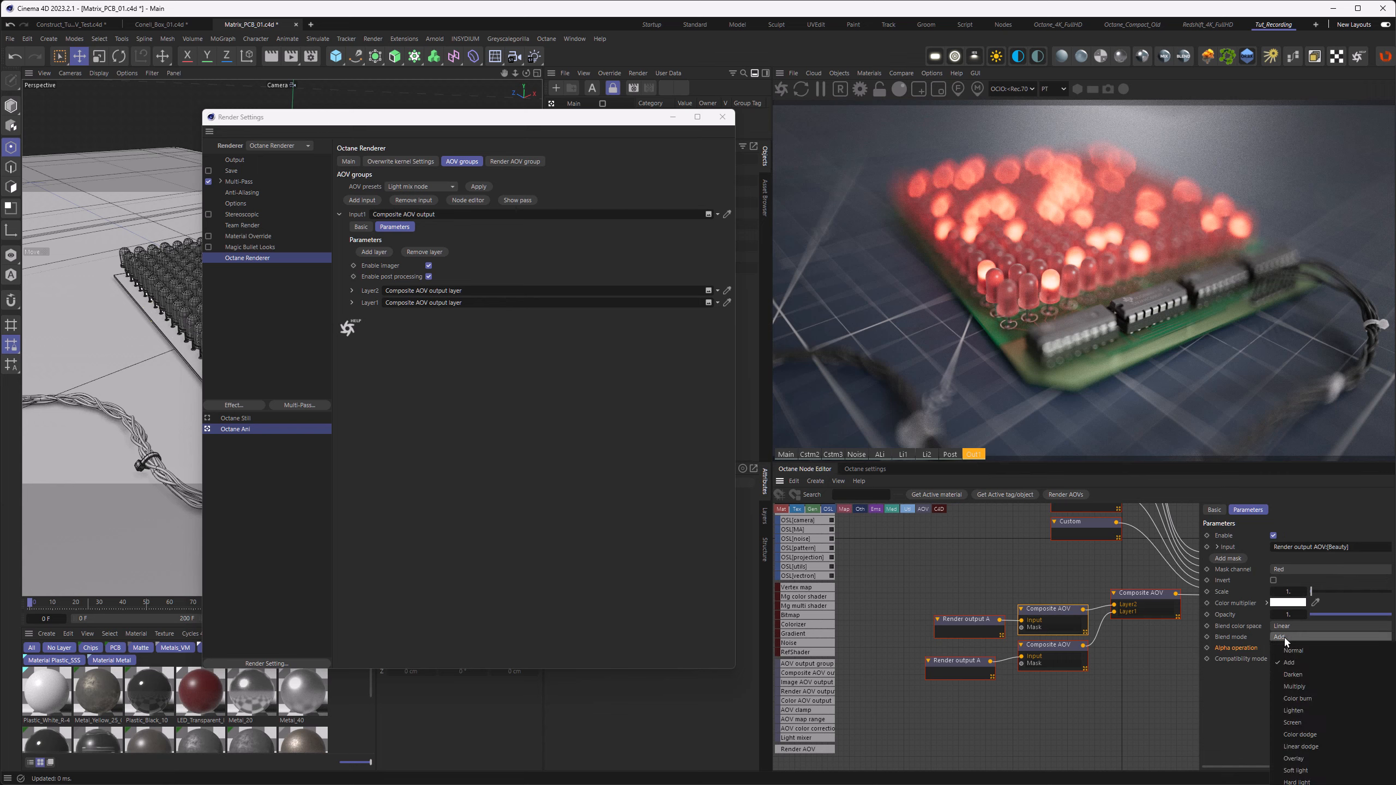
left_click(1292, 651)
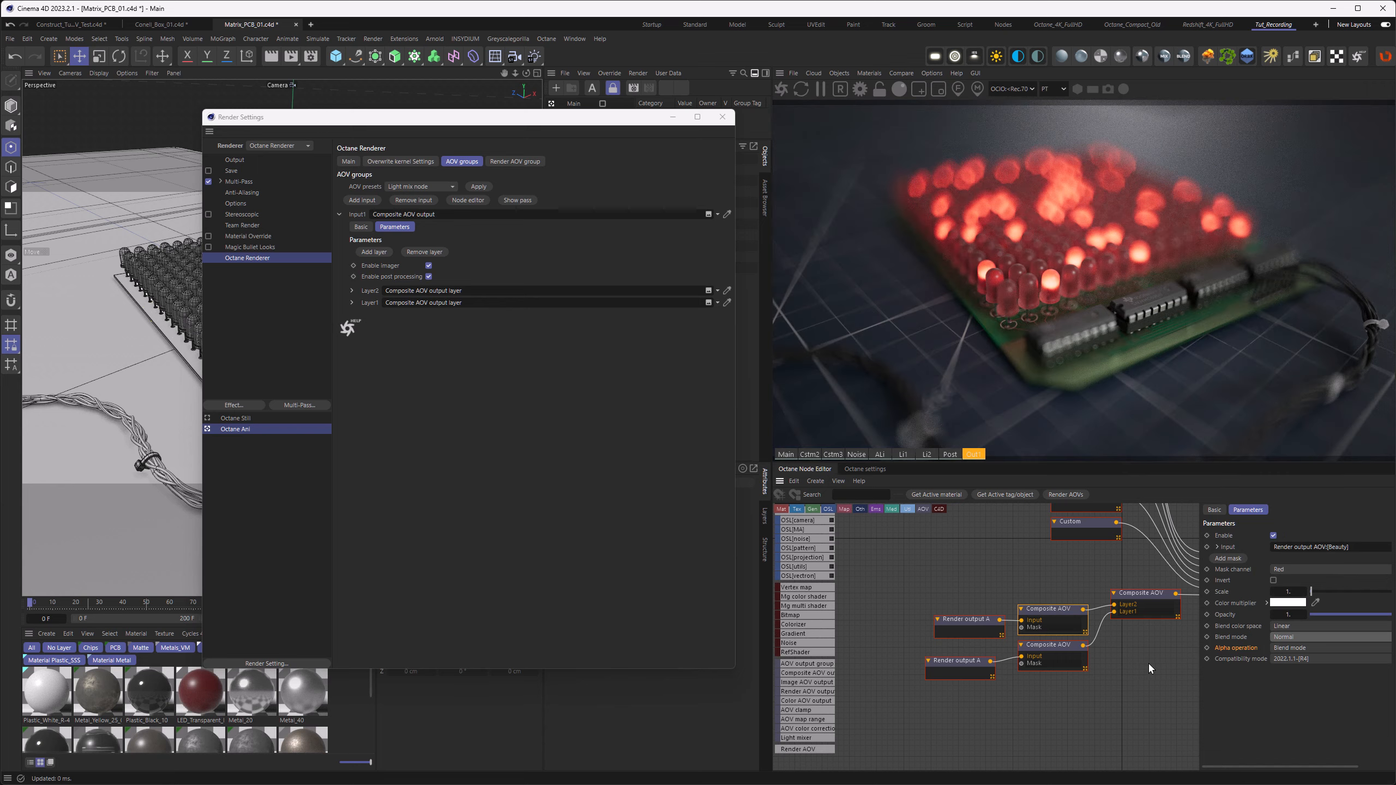
left_click(974, 455)
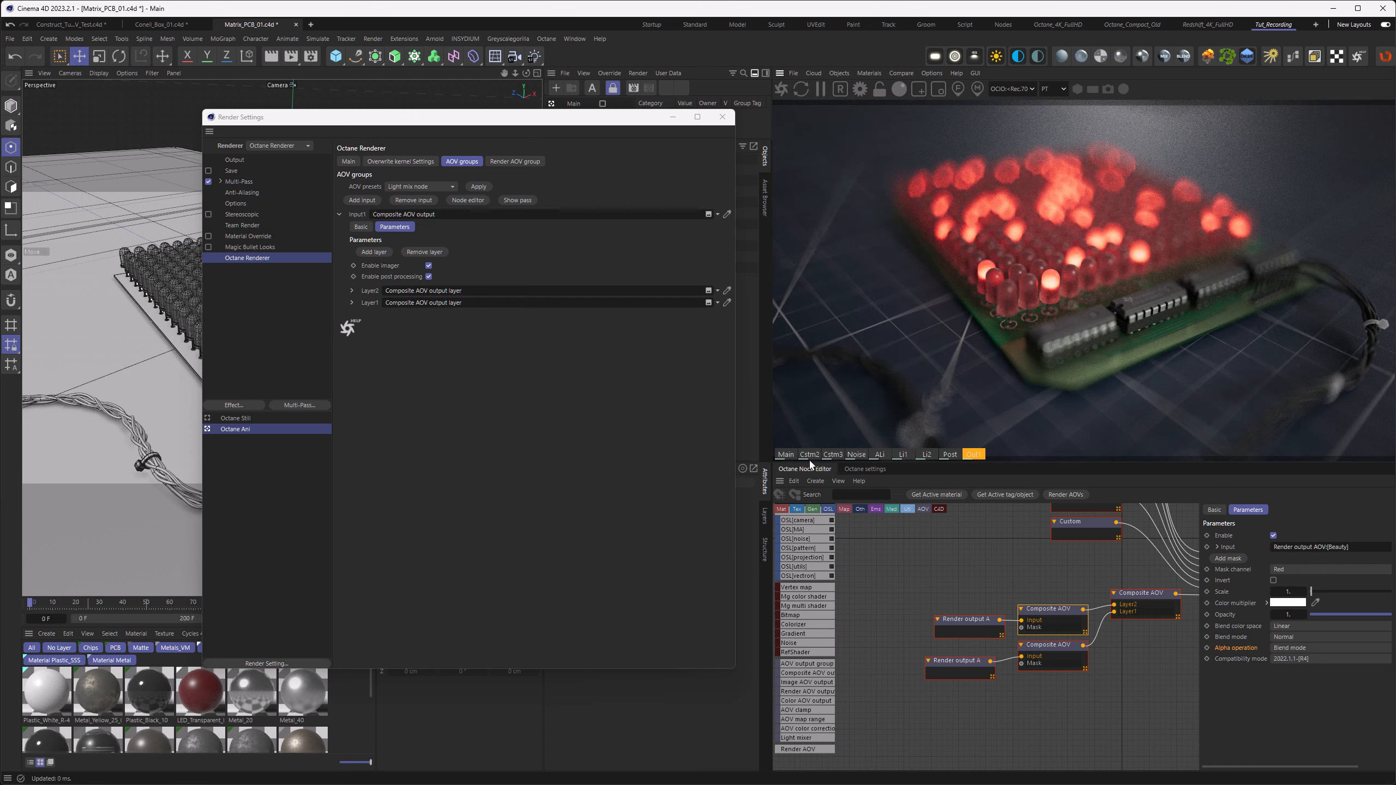
- Add a render output AOV set to Custom AOV 2 and connect it to the upper composite layer's mask
left_click_drag(971, 587, 1034, 631)
left_click_drag(1045, 618, 958, 627)
left_click(957, 597)
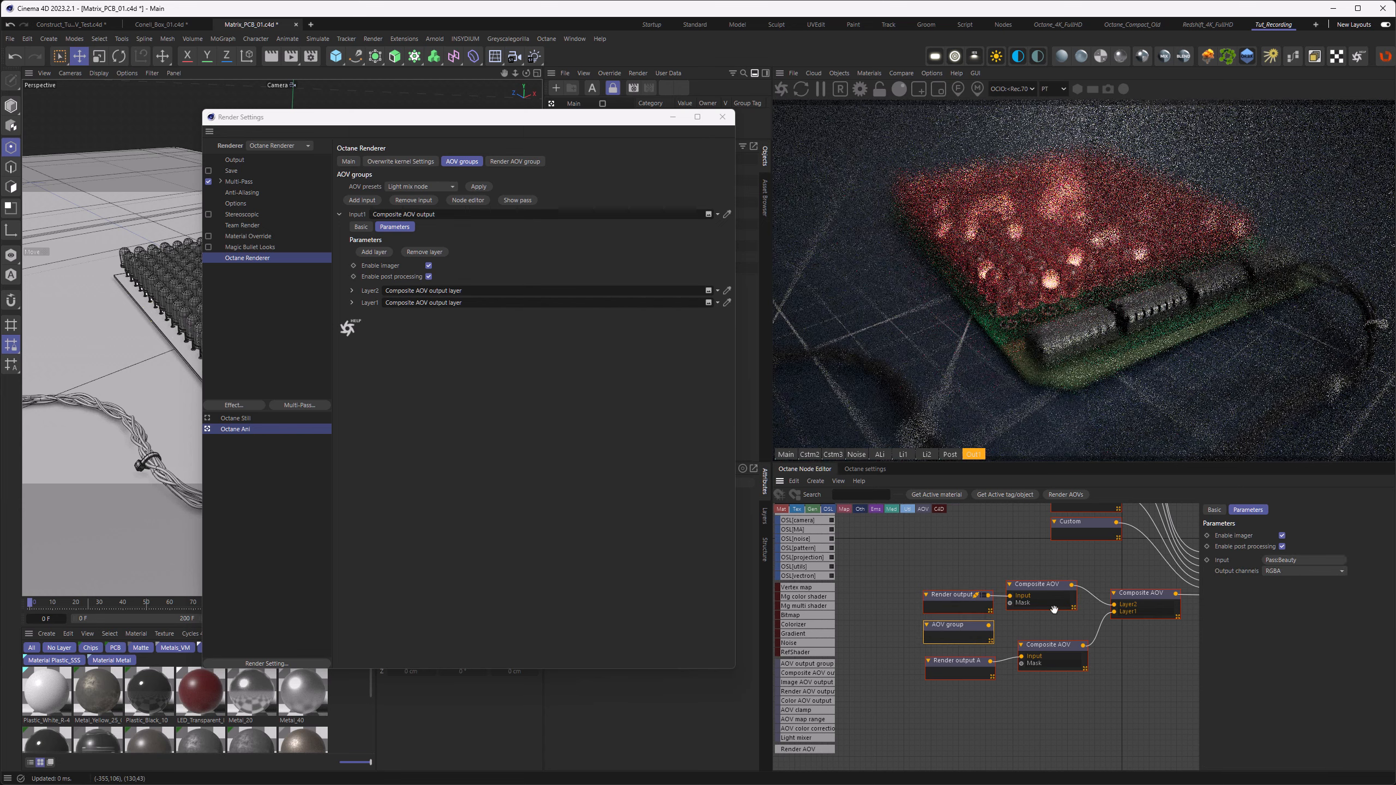
left_click(1298, 560)
mouse_move(1324, 631)
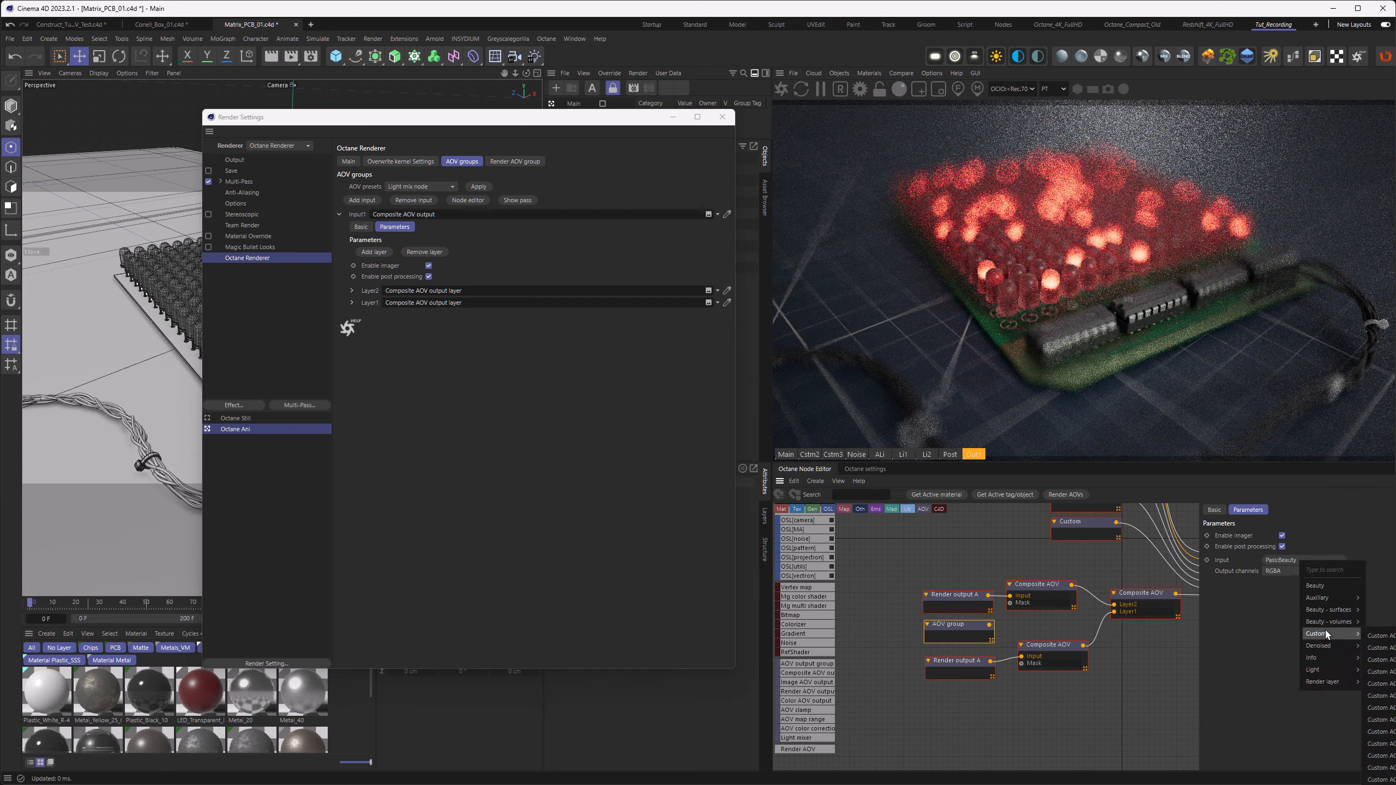
left_click(1380, 649)
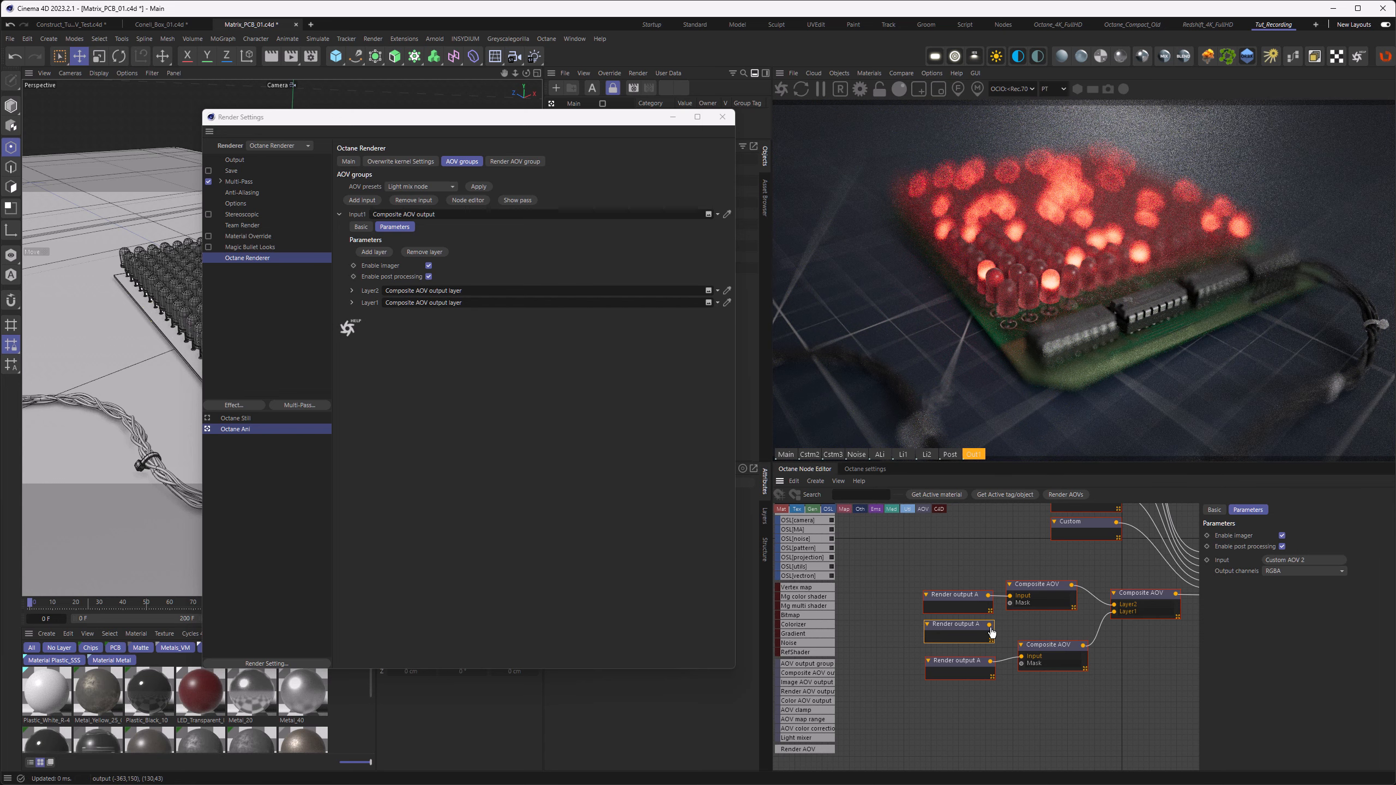
left_click_drag(990, 625, 1010, 605)
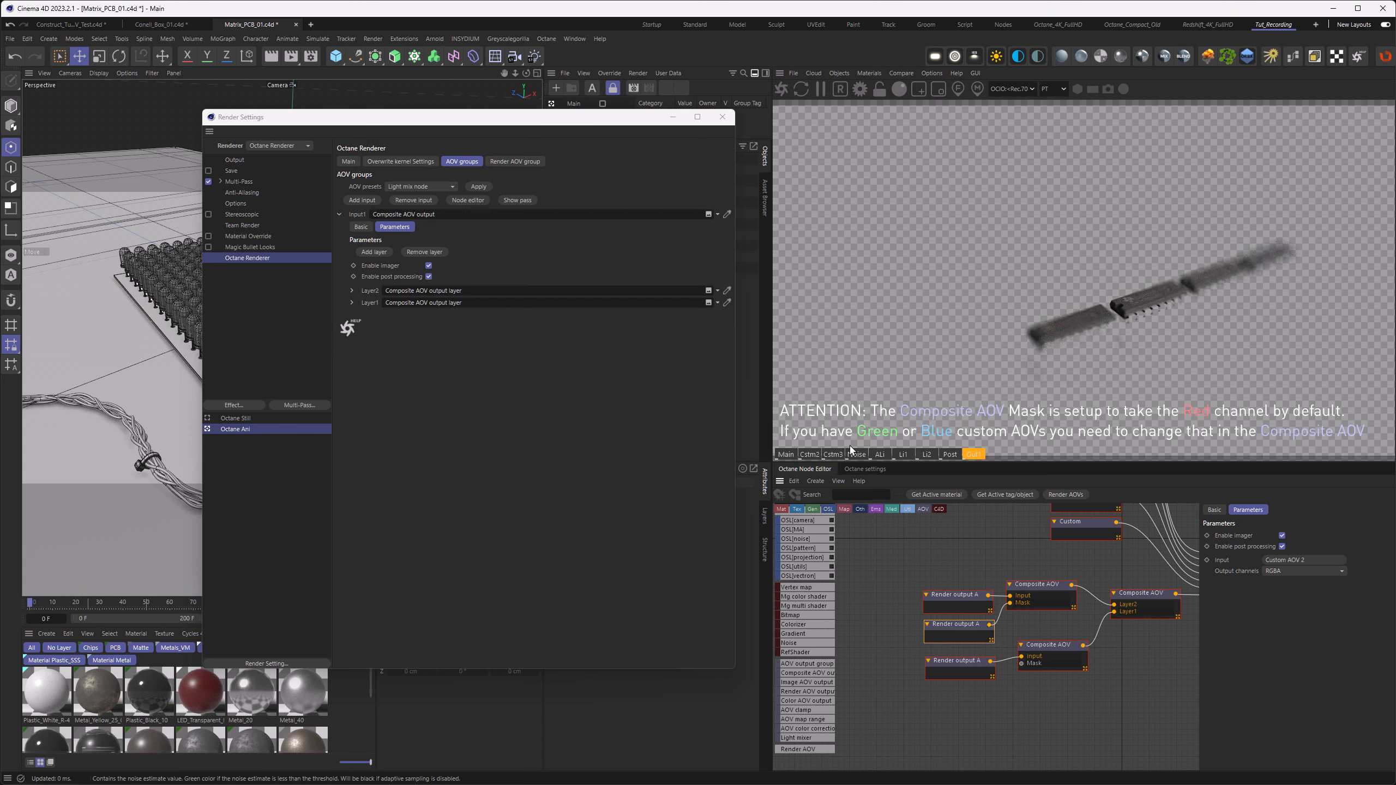
left_click(810, 454)
left_click(973, 454)
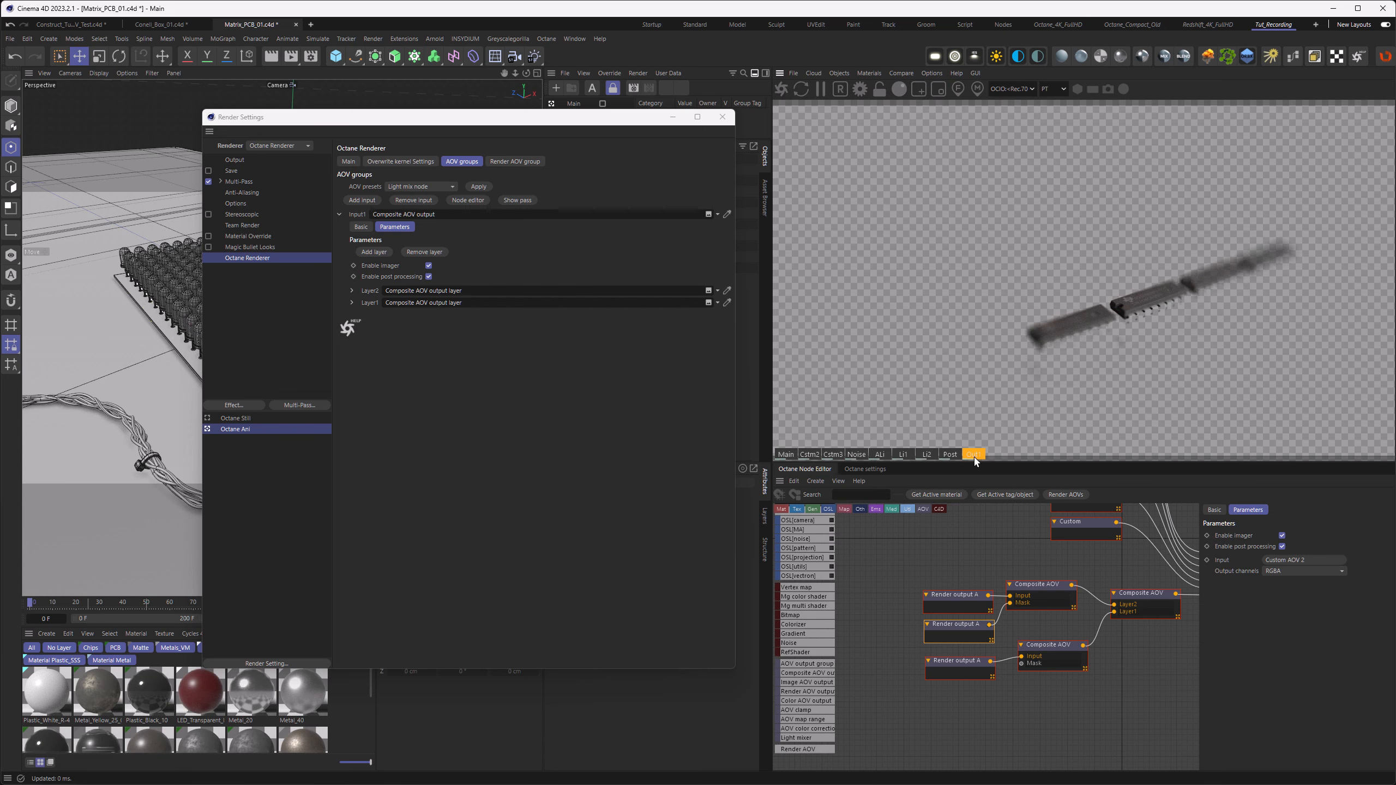
- Set the upper composite layer's alpha operation to Alpha compositing
left_click(1042, 584)
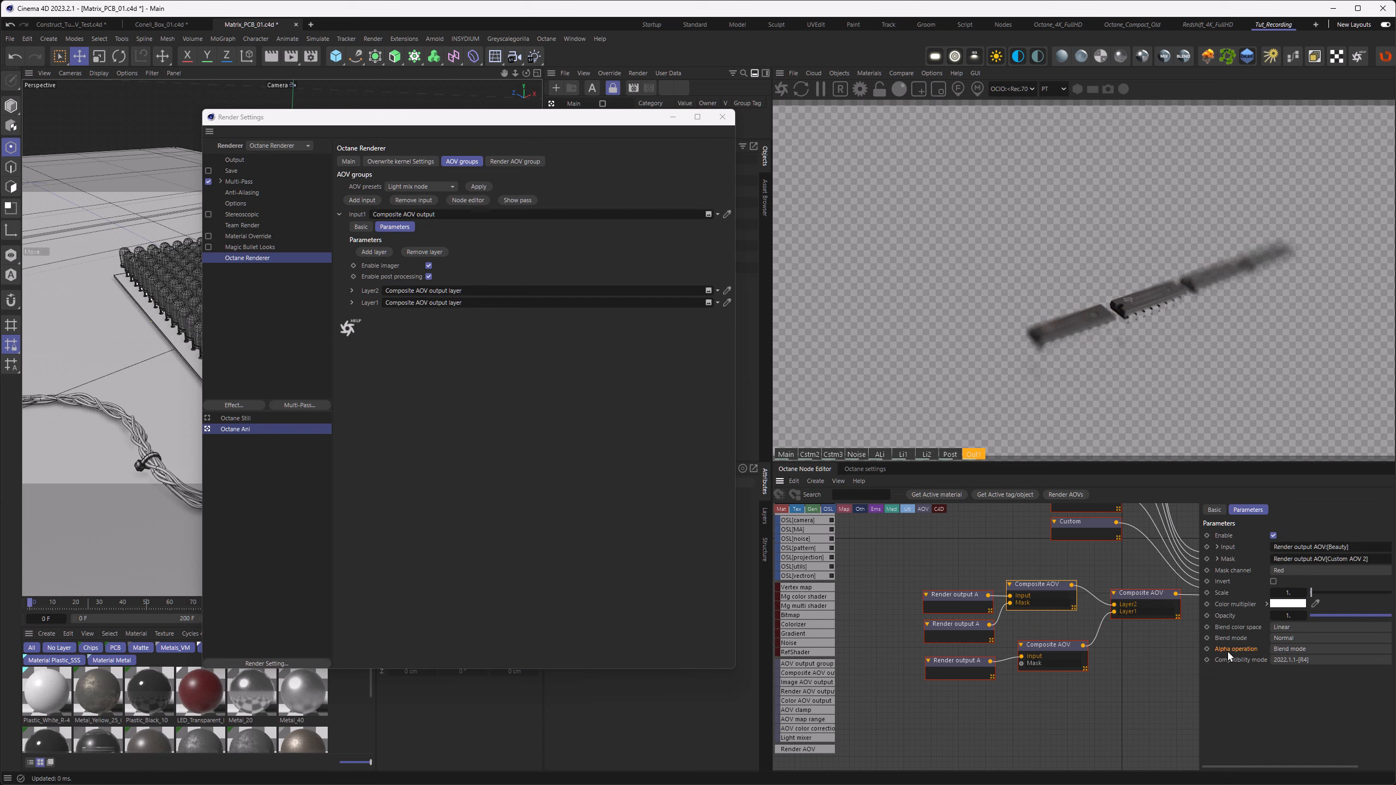
left_click(1310, 649)
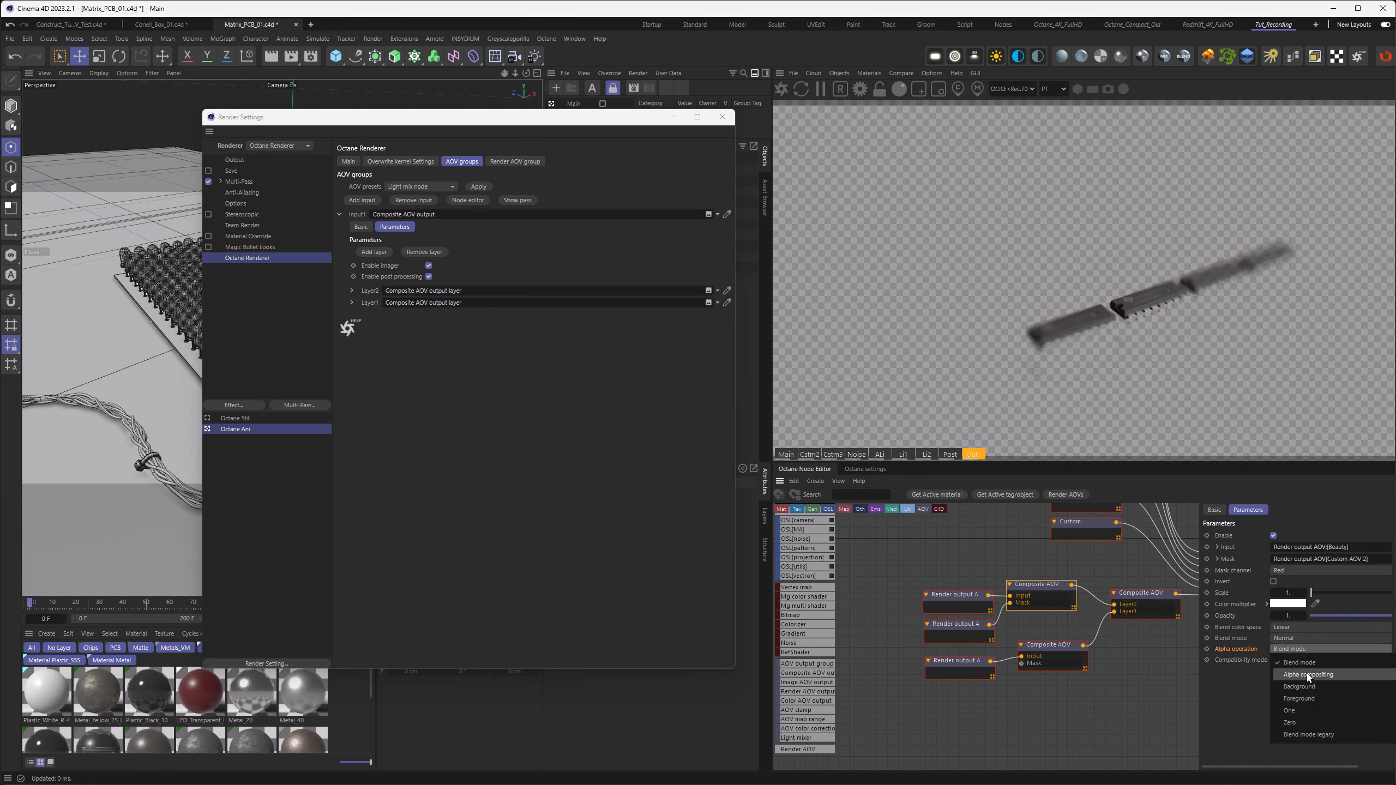
left_click(1307, 673)
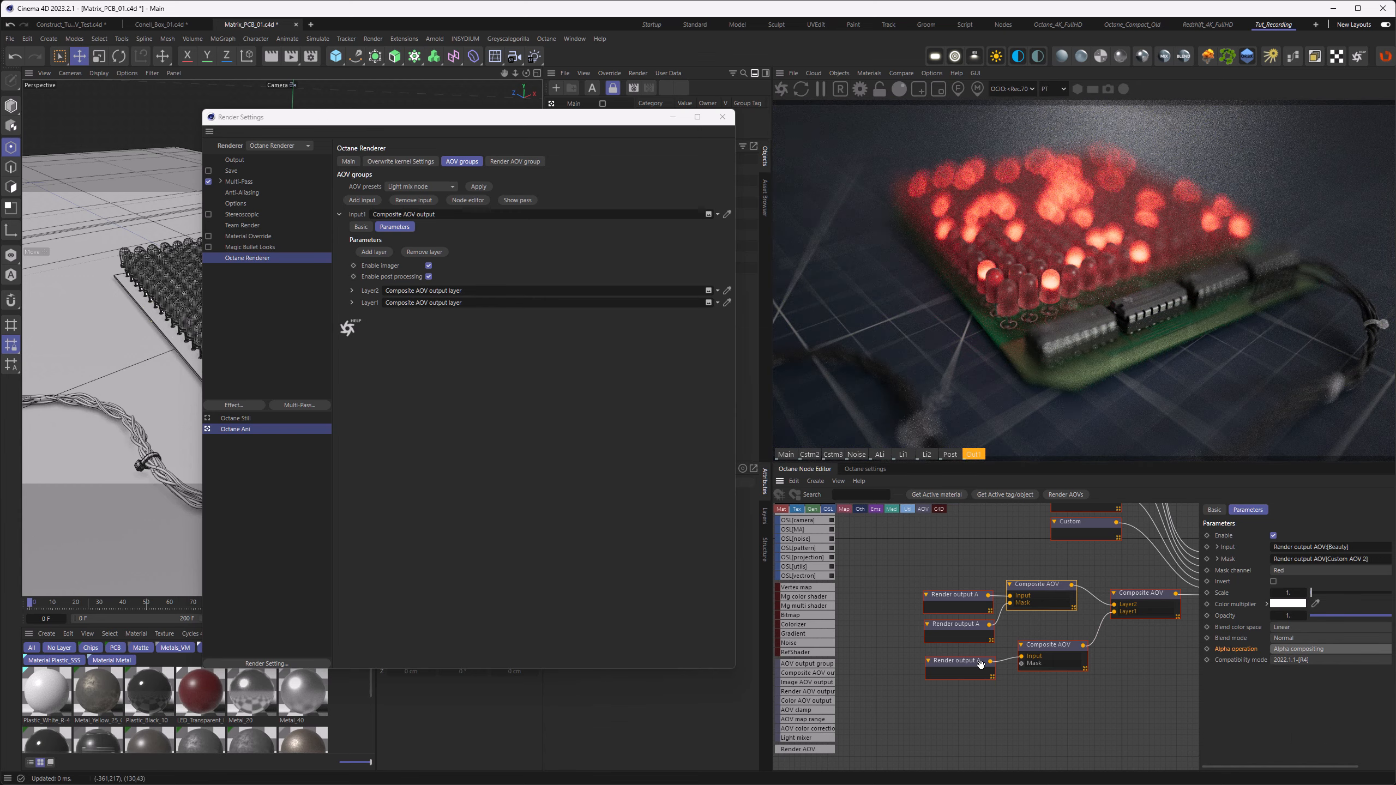
- Insert an AOV color correction with exposure -0.9 on the masked layer's Beauty input, and compare the composite output with the main pass
left_click_drag(967, 595, 876, 595)
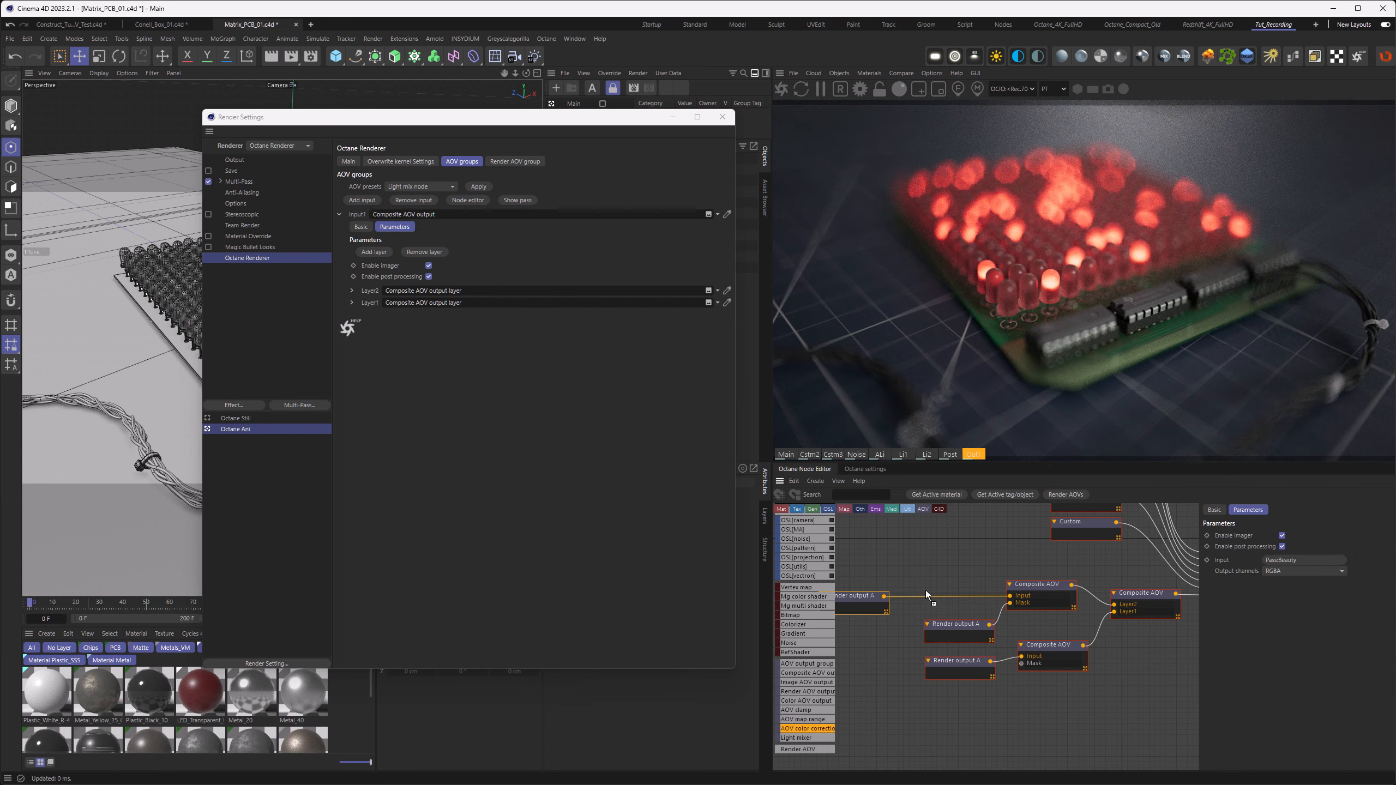
left_click_drag(929, 596, 864, 606)
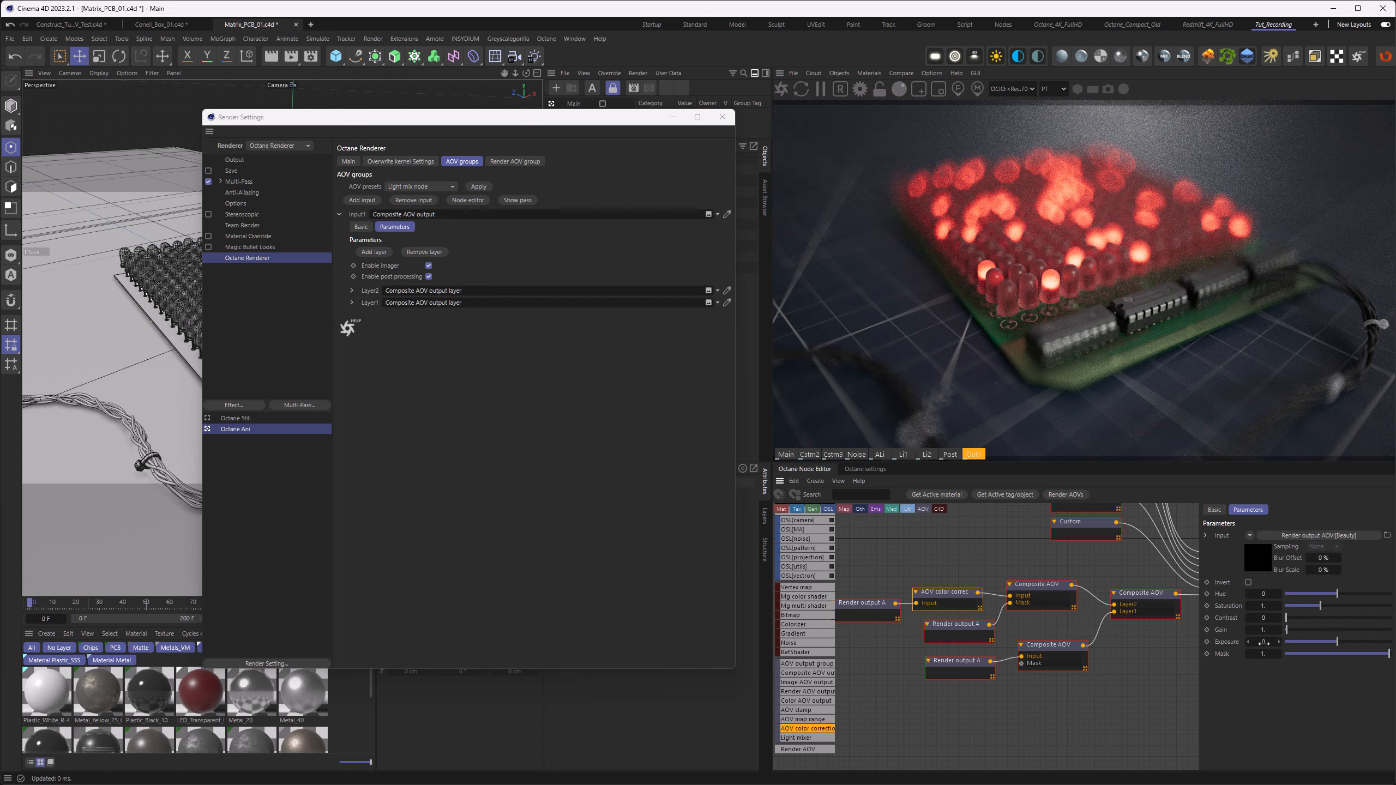
left_click(1265, 642)
type("-0.9")
key("Return")
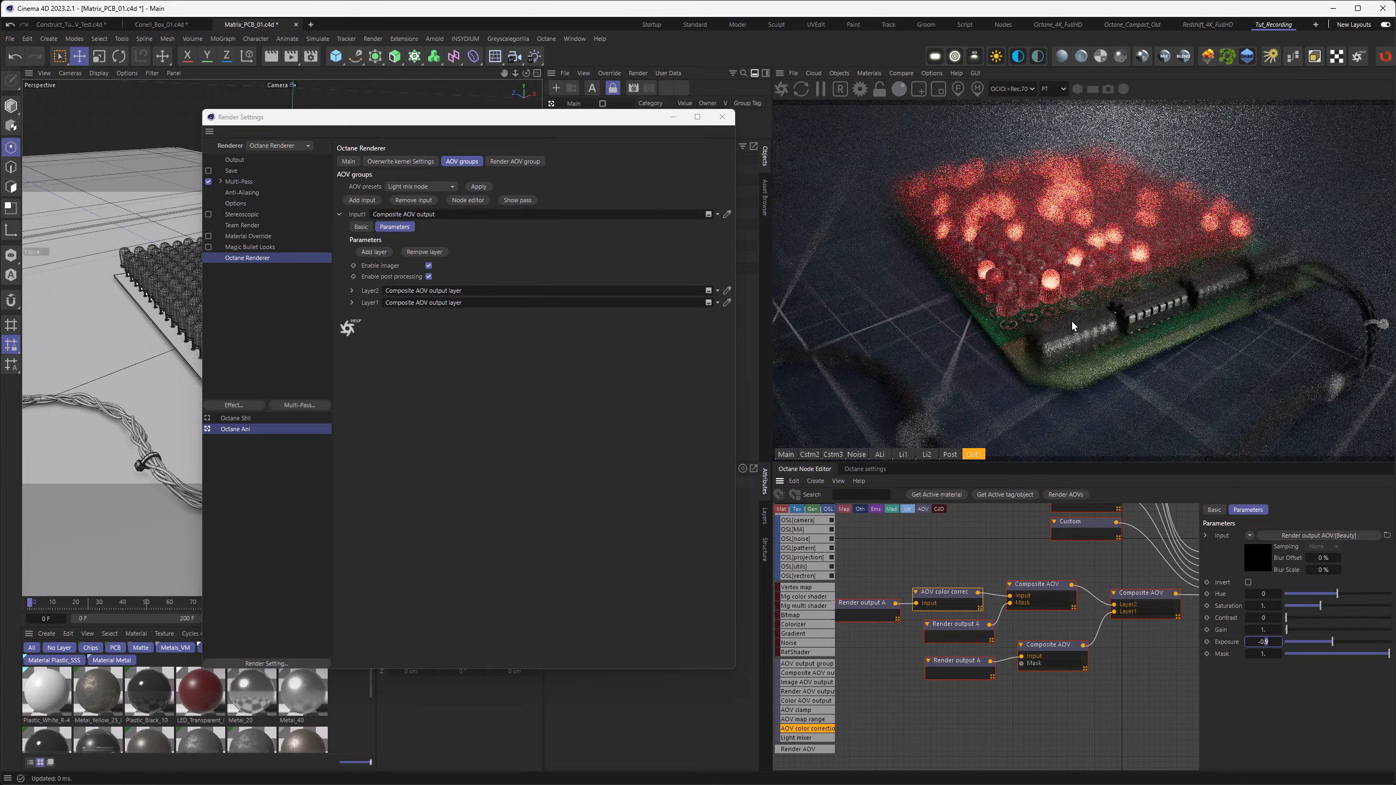
left_click(785, 456)
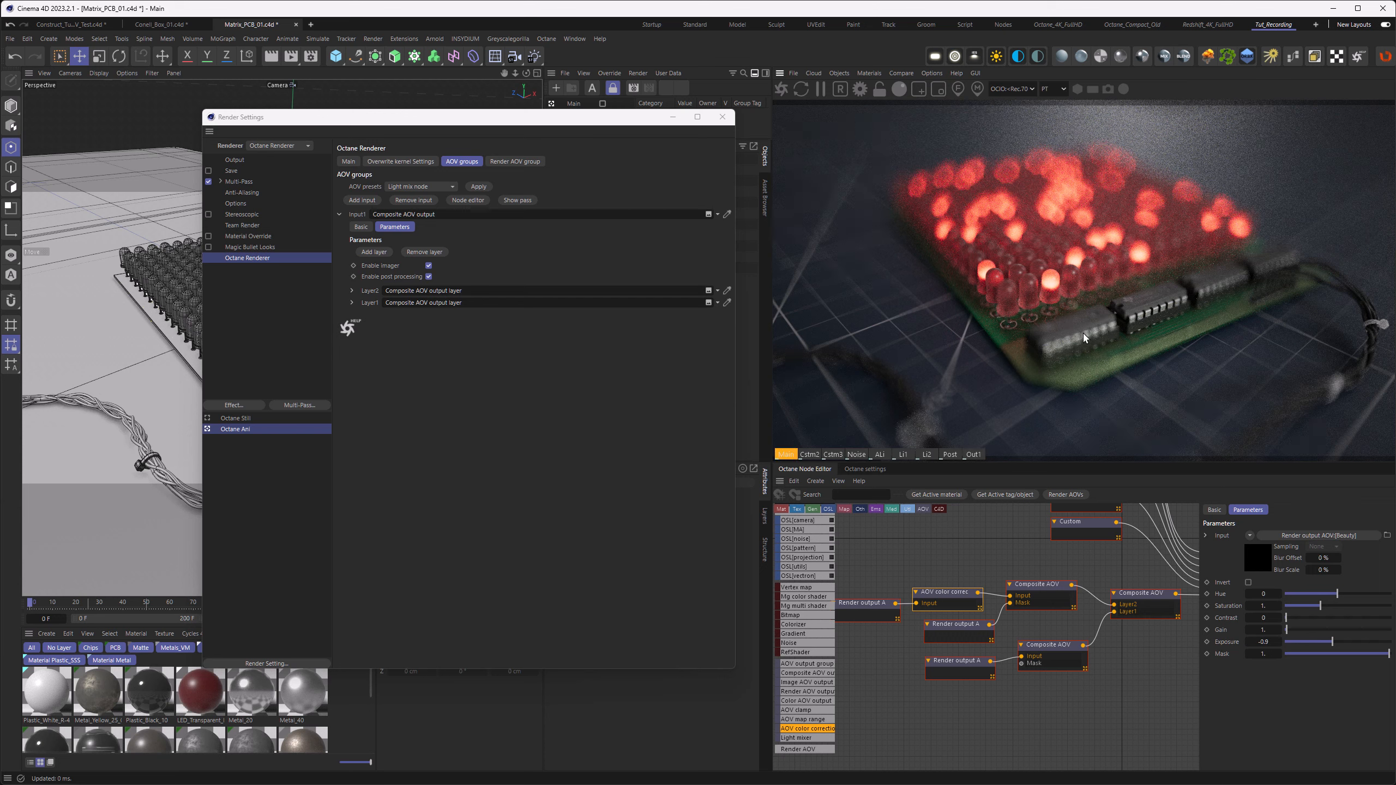
left_click(977, 455)
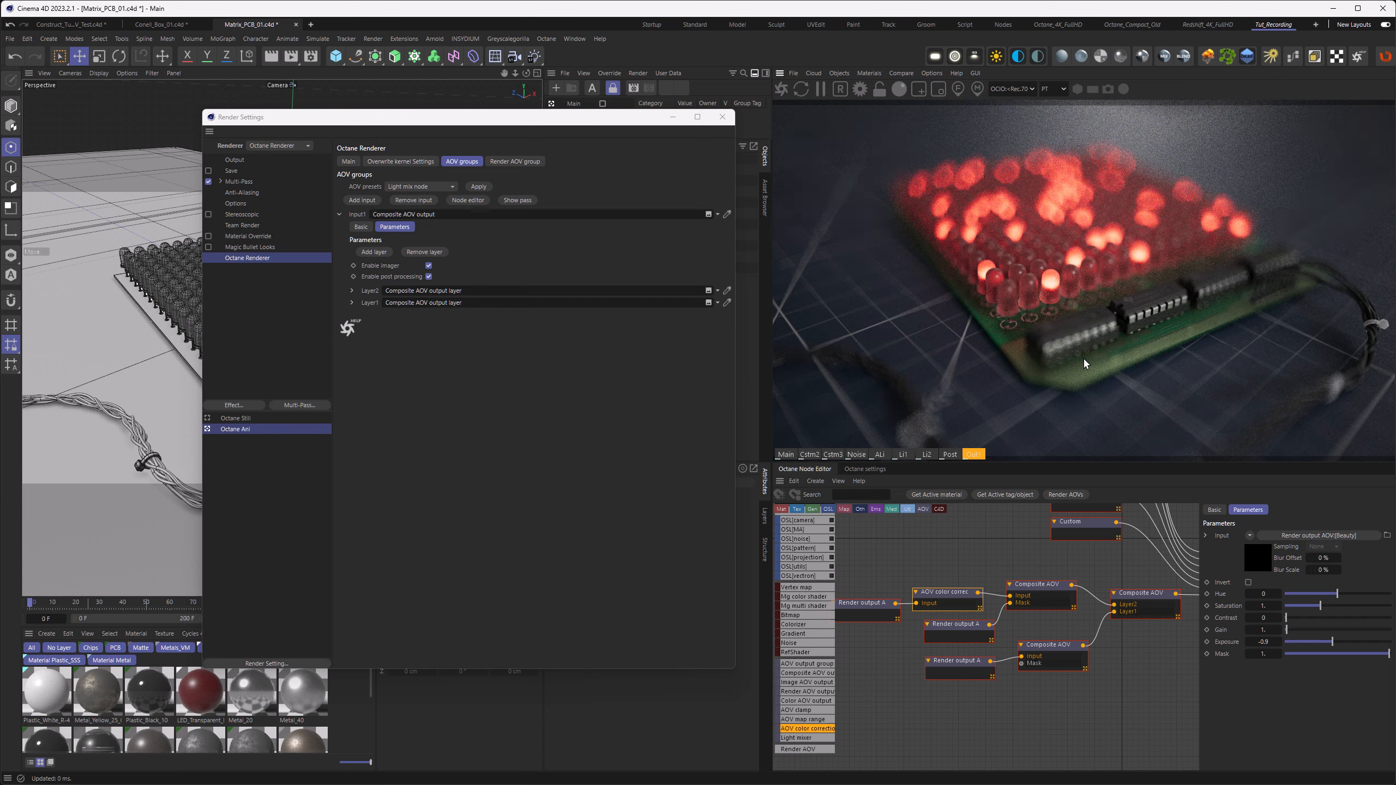